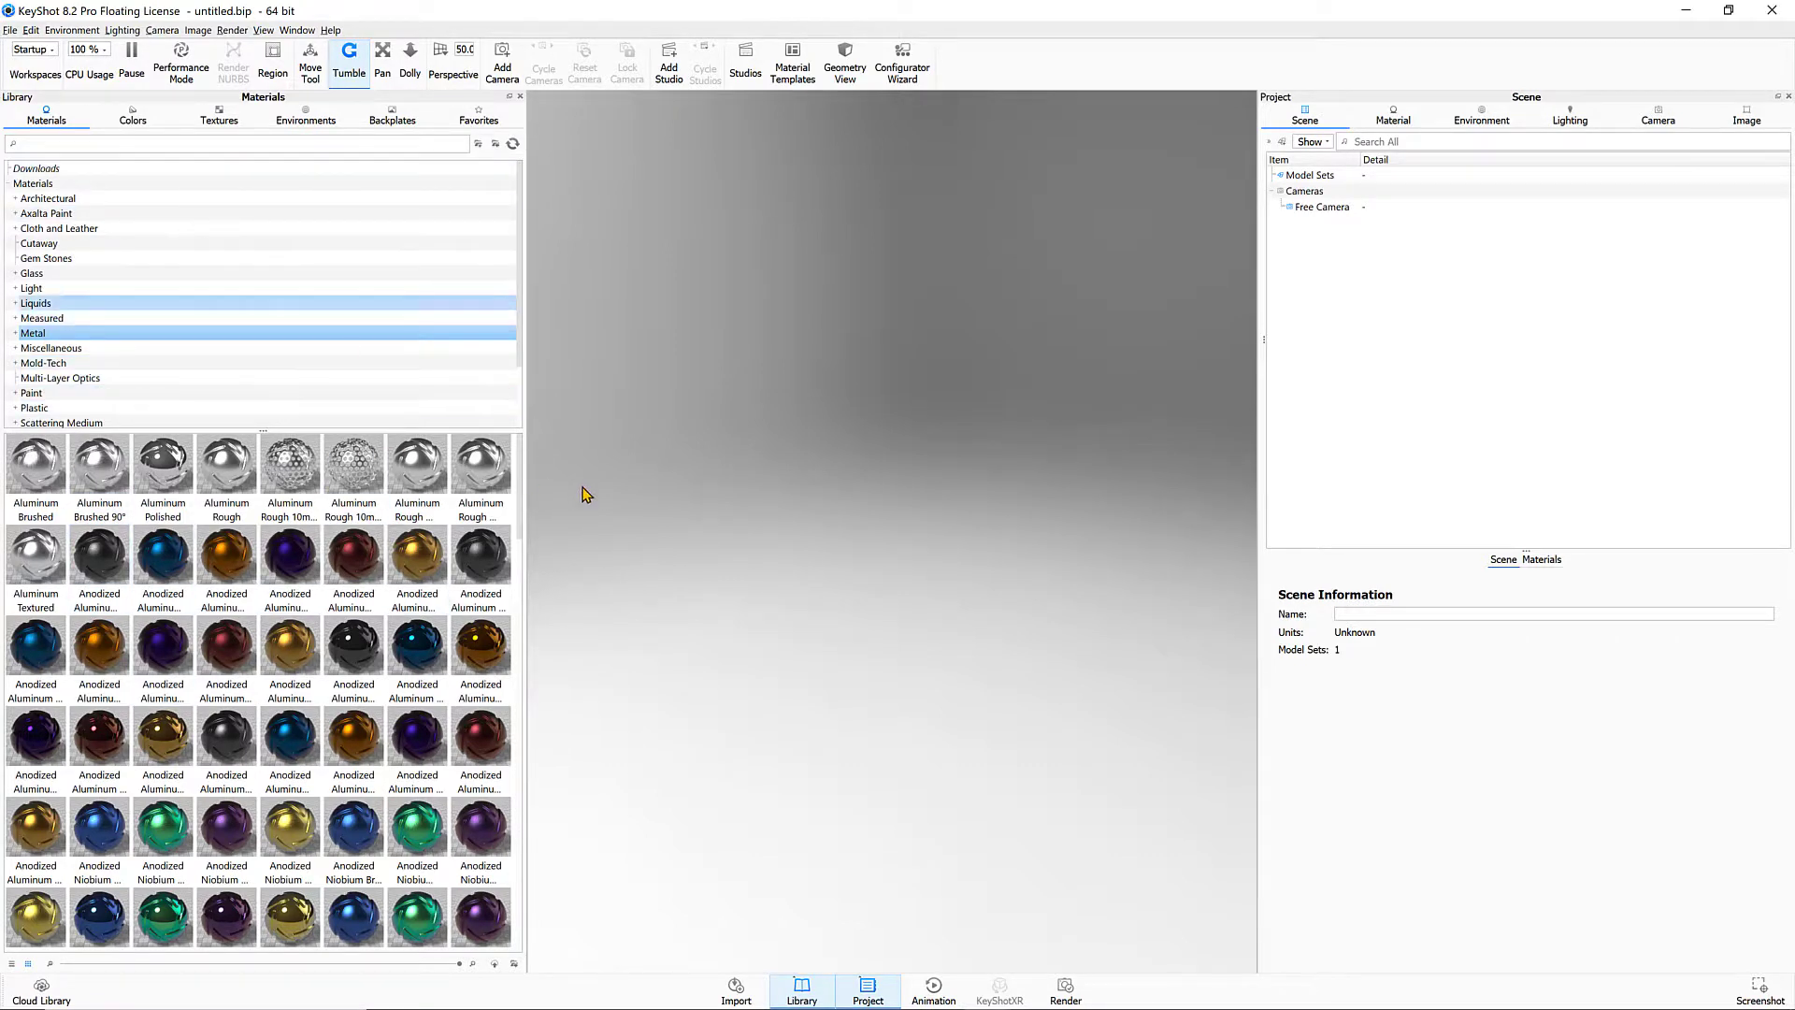
# Hide the material library and show it again
pyautogui.press('m')
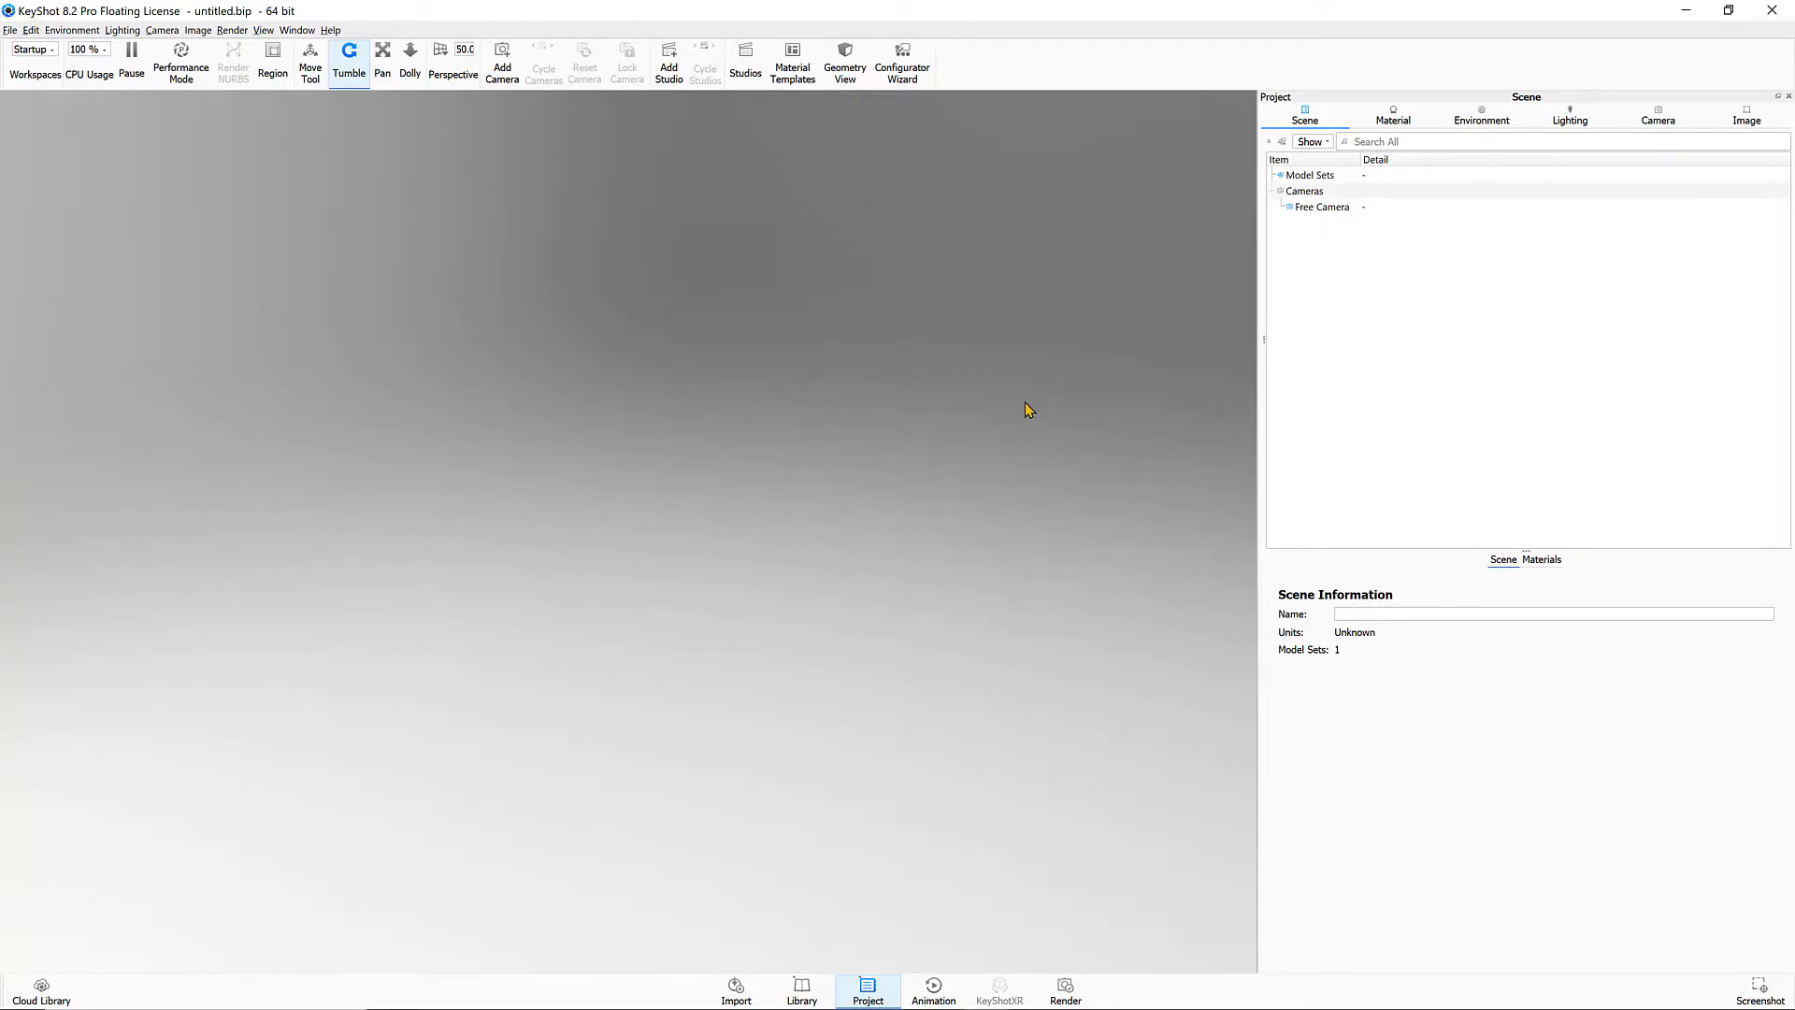
pyautogui.press('m')
# Open Modular Set.obj from the Updated assets folder and import it with the default import settings
pyautogui.click(9, 30)
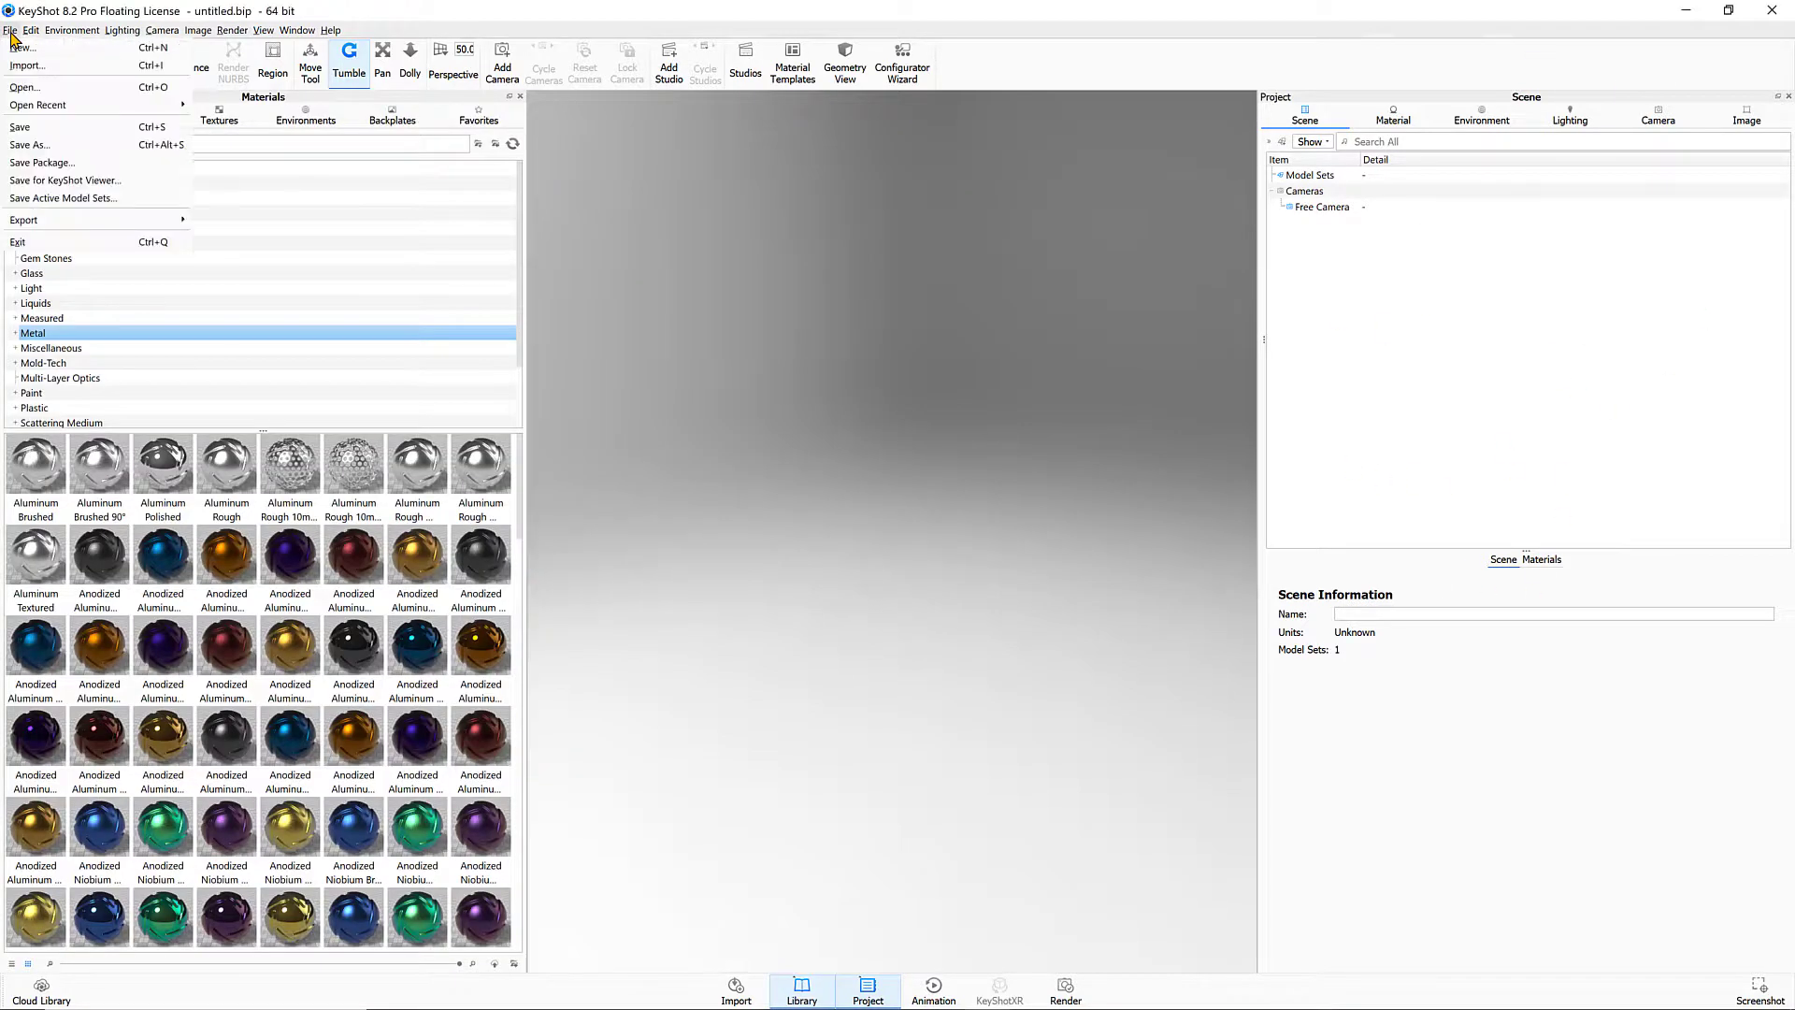
pyautogui.click(25, 87)
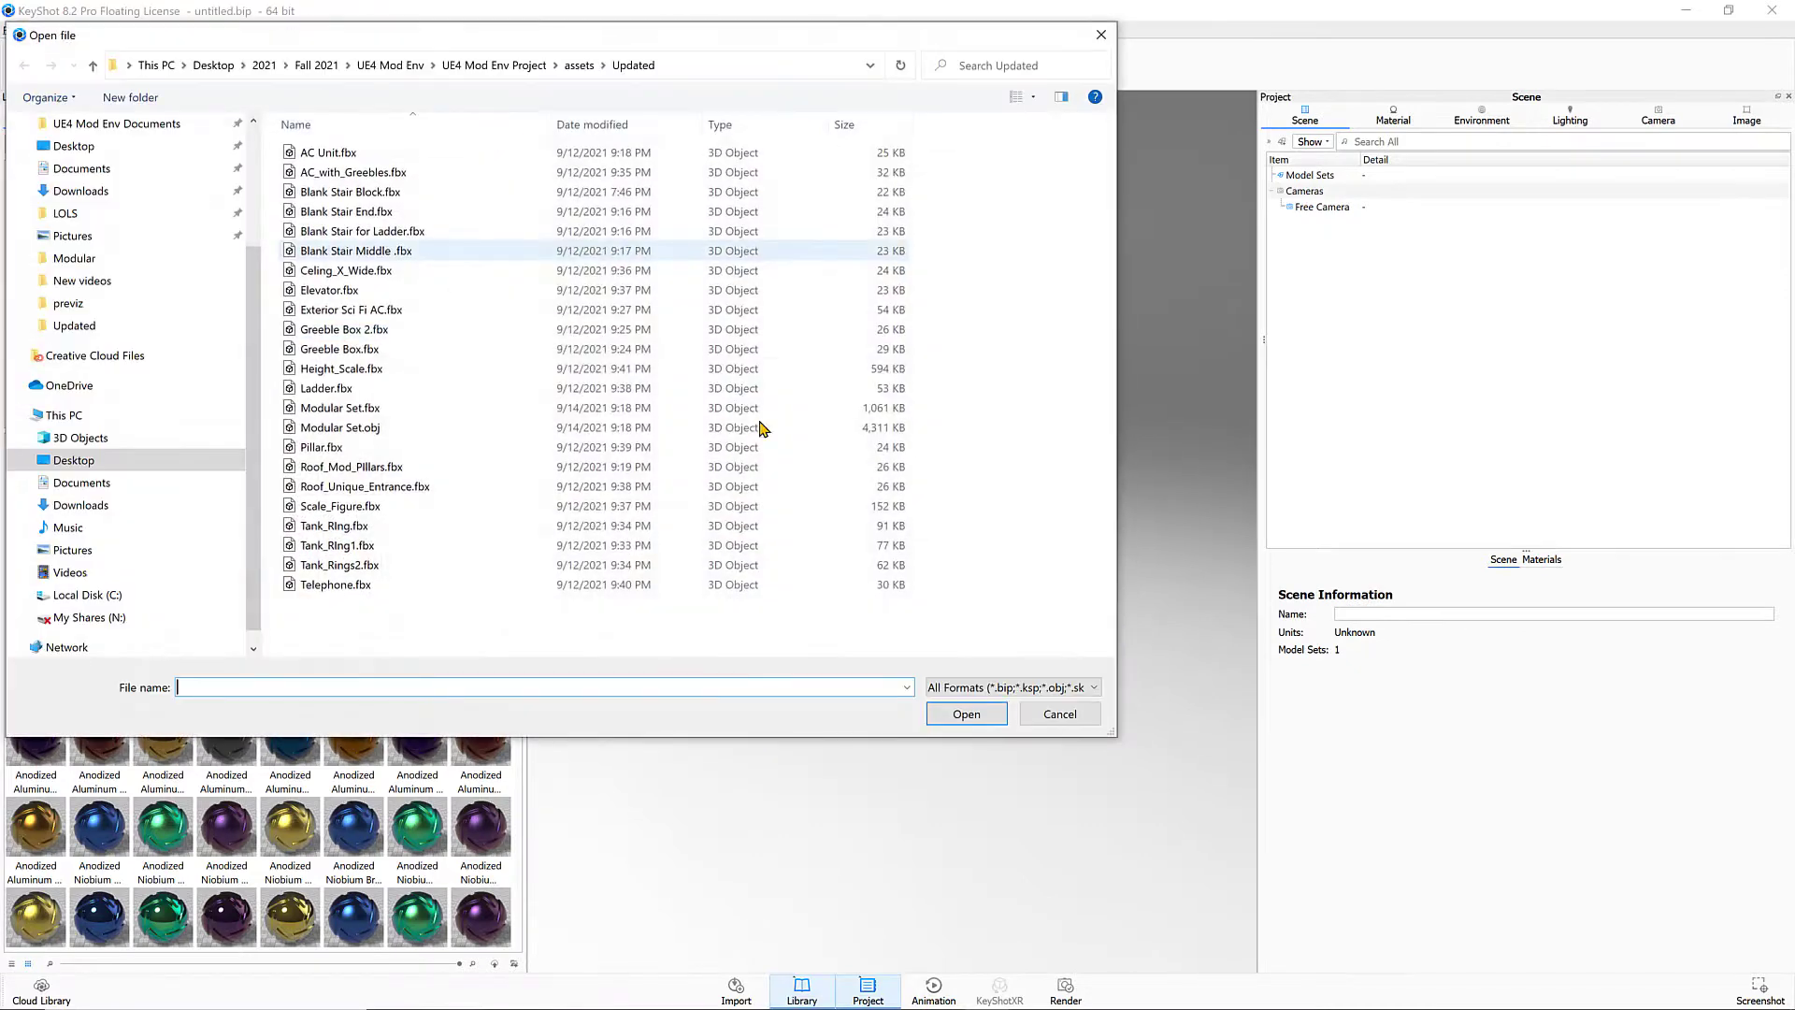
pyautogui.click(397, 428)
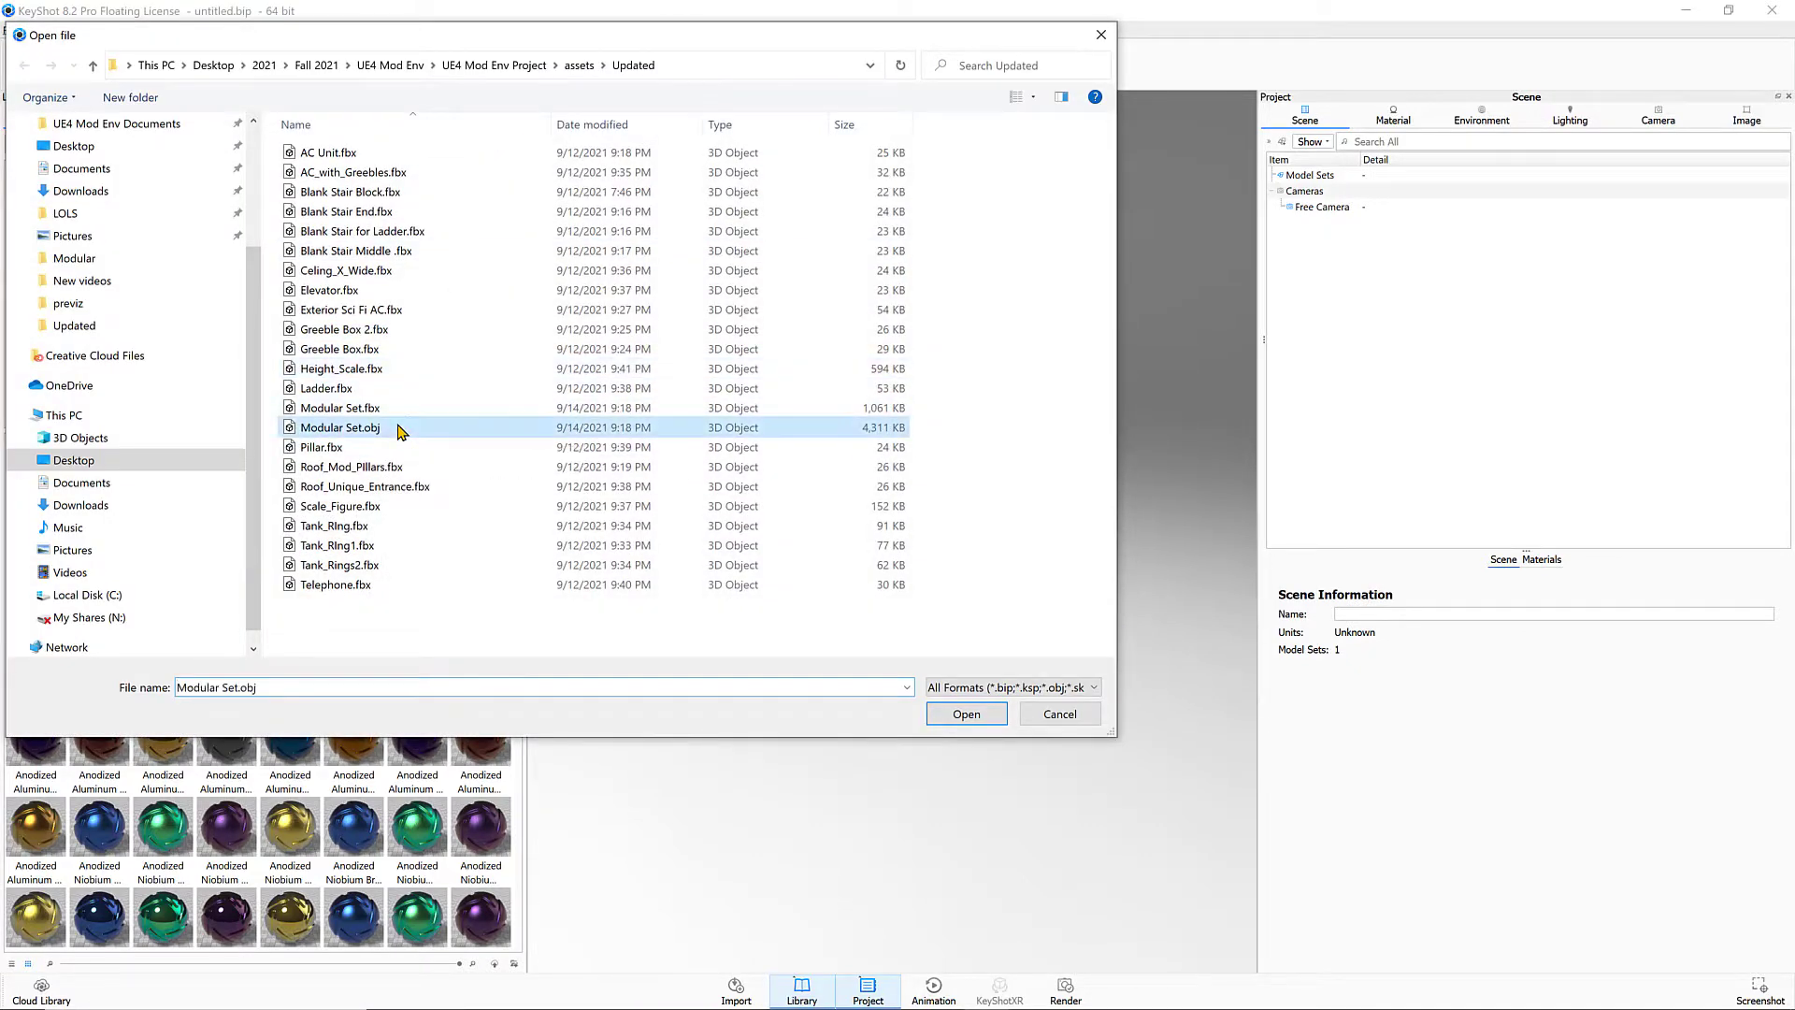
pyautogui.click(968, 715)
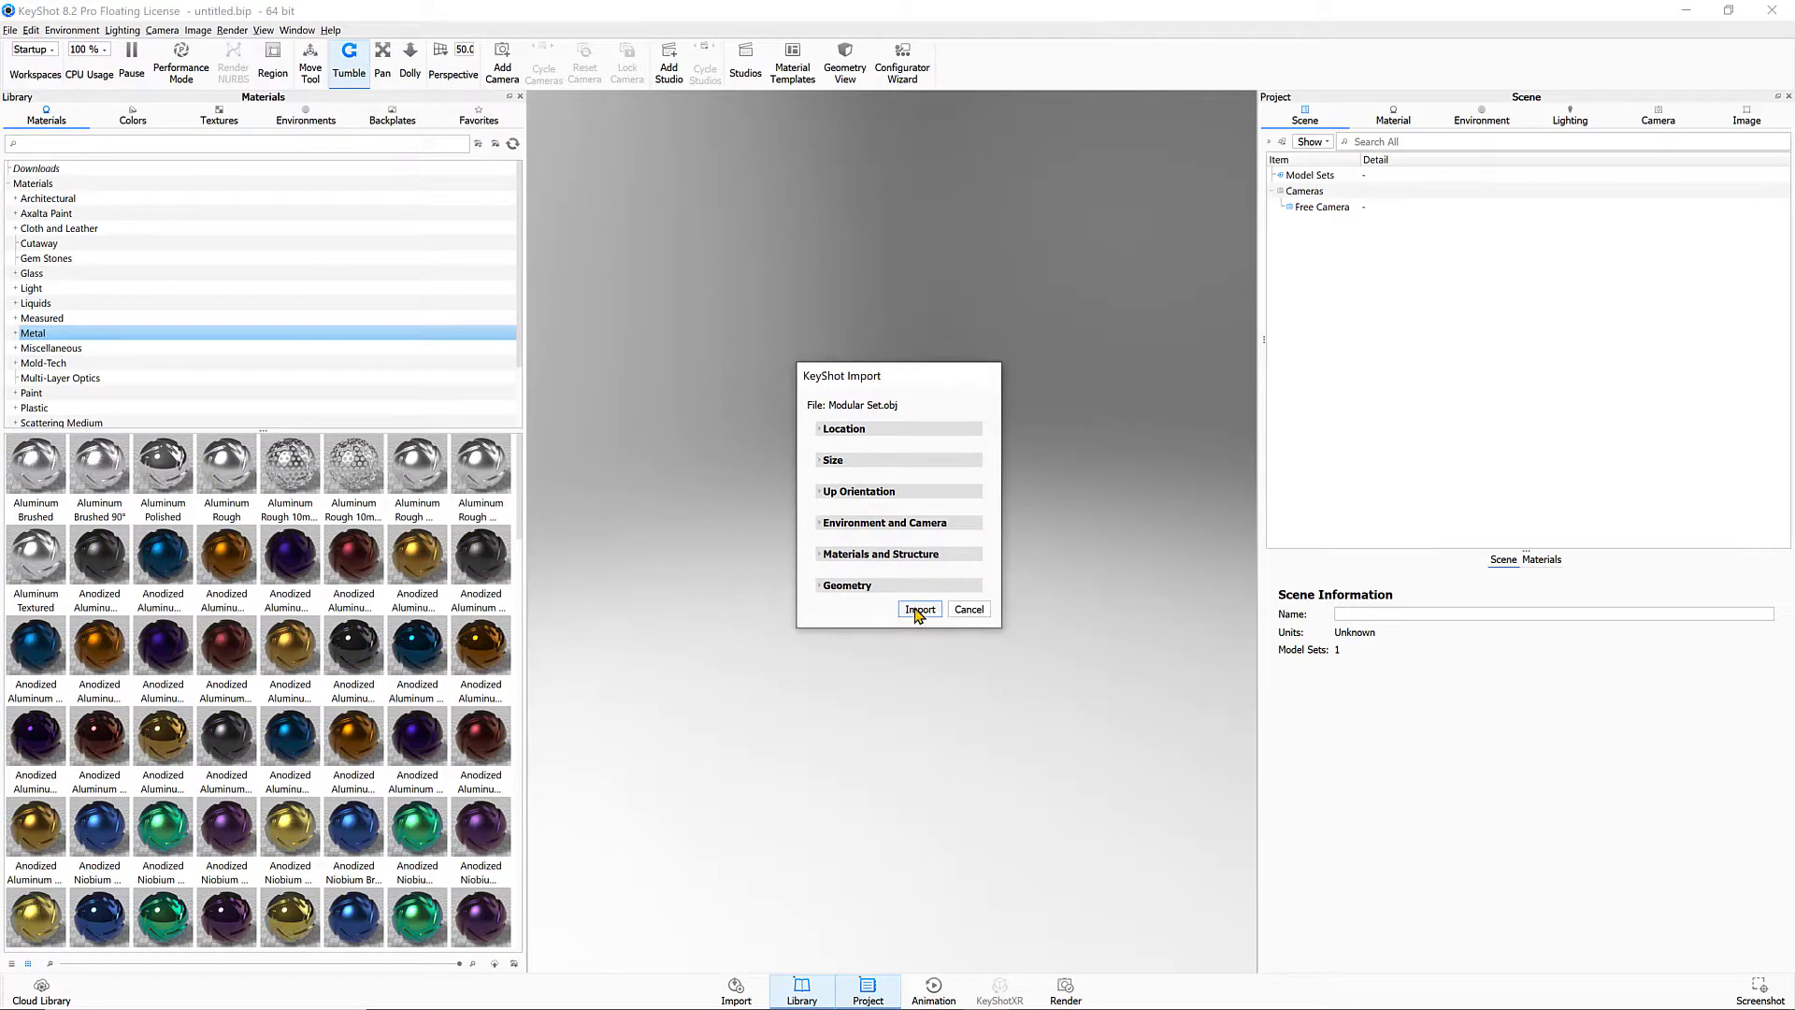
pyautogui.click(918, 611)
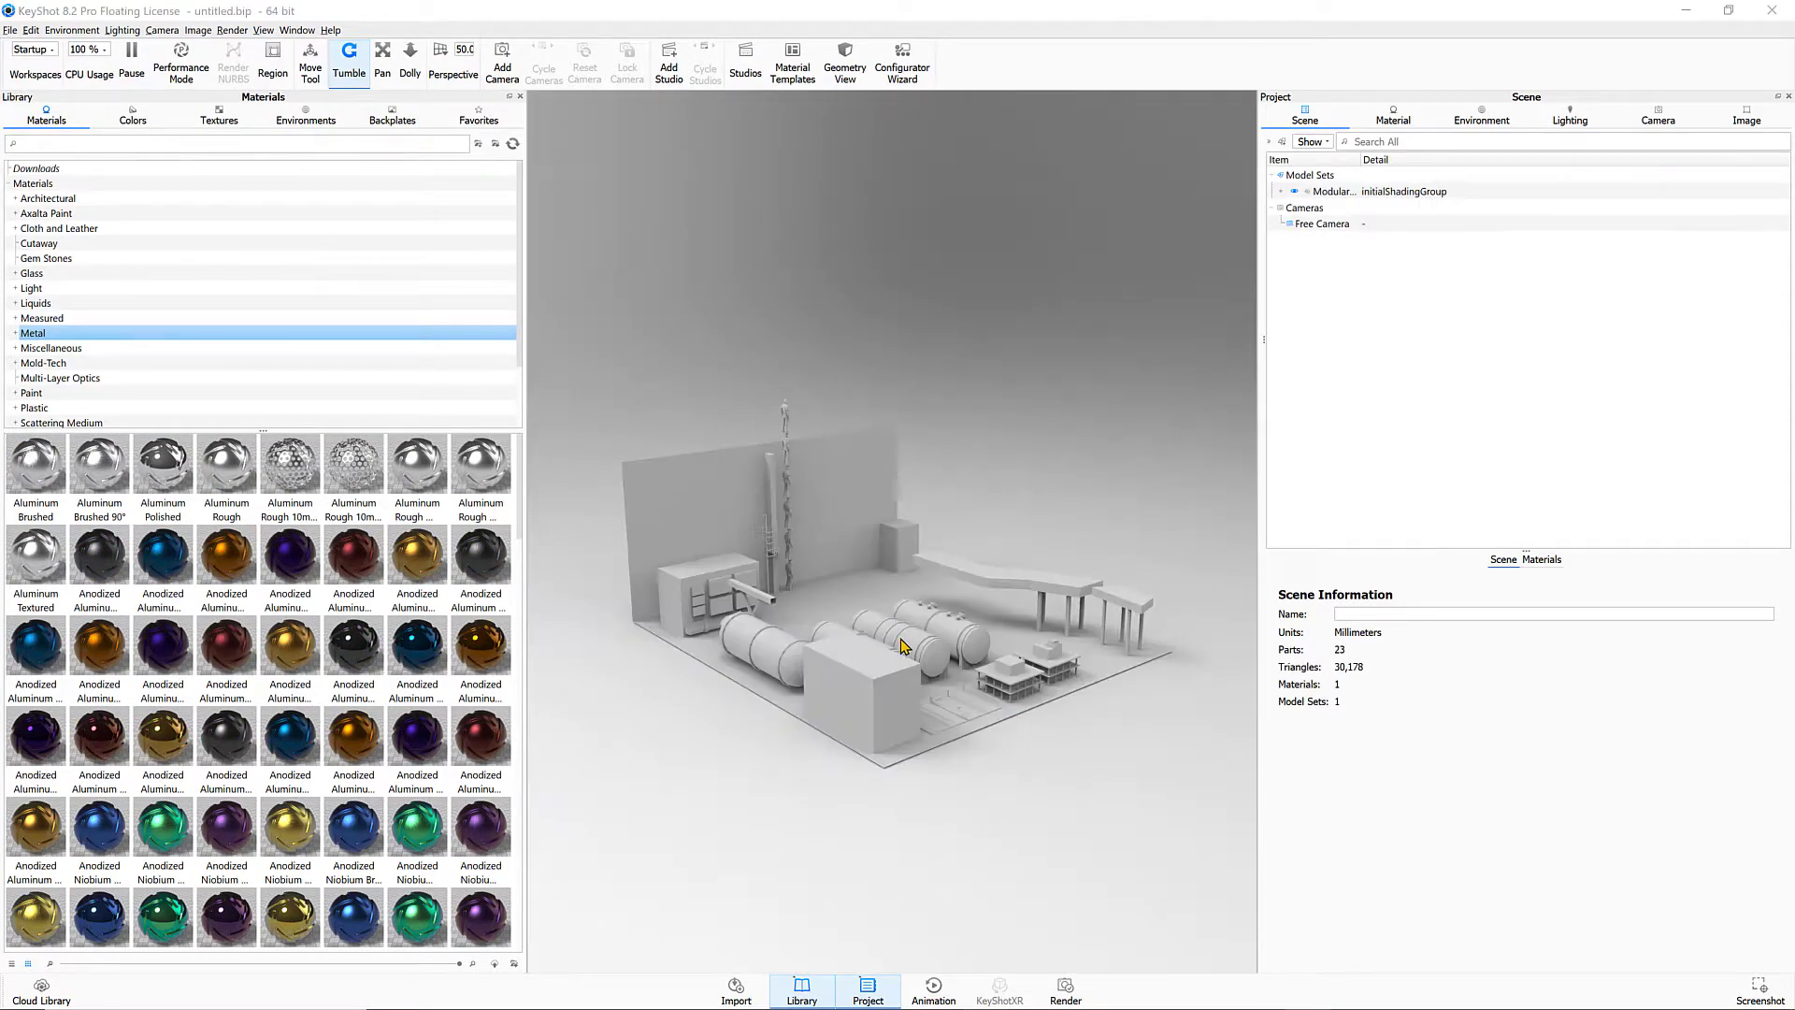
# Select the Tank_Rings2 tank and then the AC_with_Greebles unit to check that the parts are separately selectable
pyautogui.click(926, 635)
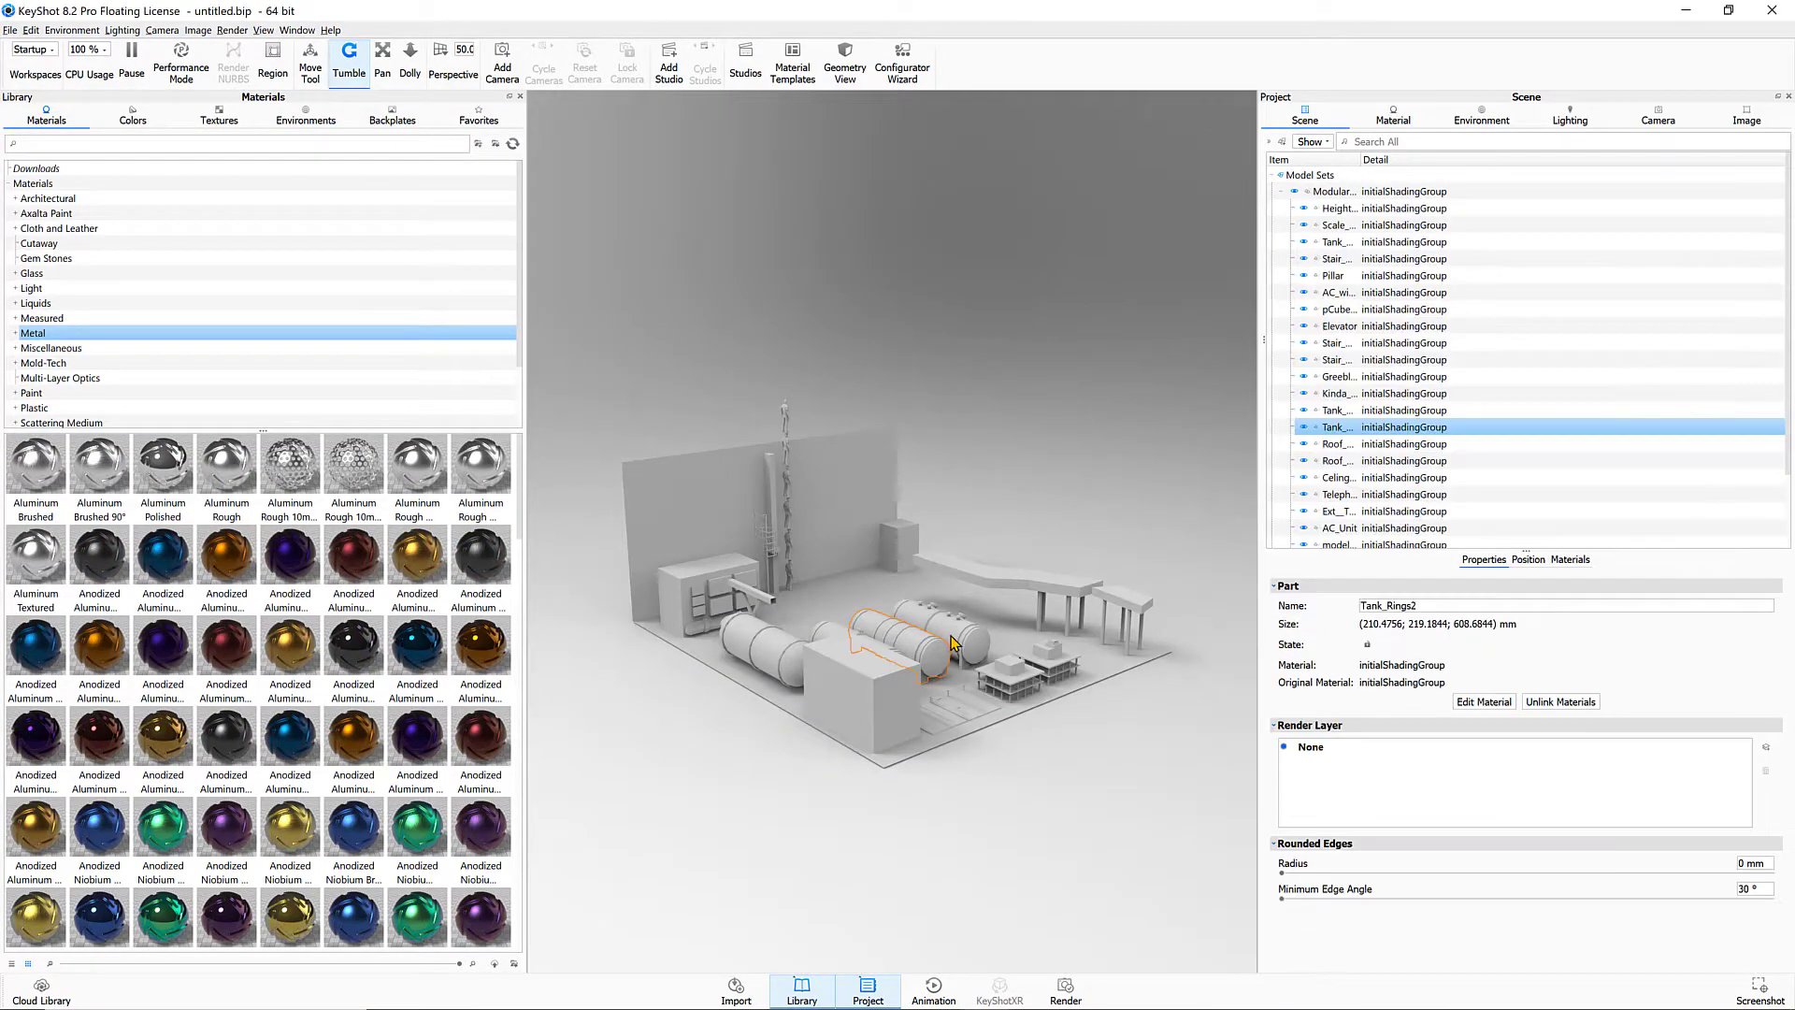
pyautogui.click(731, 609)
pyautogui.click(708, 591)
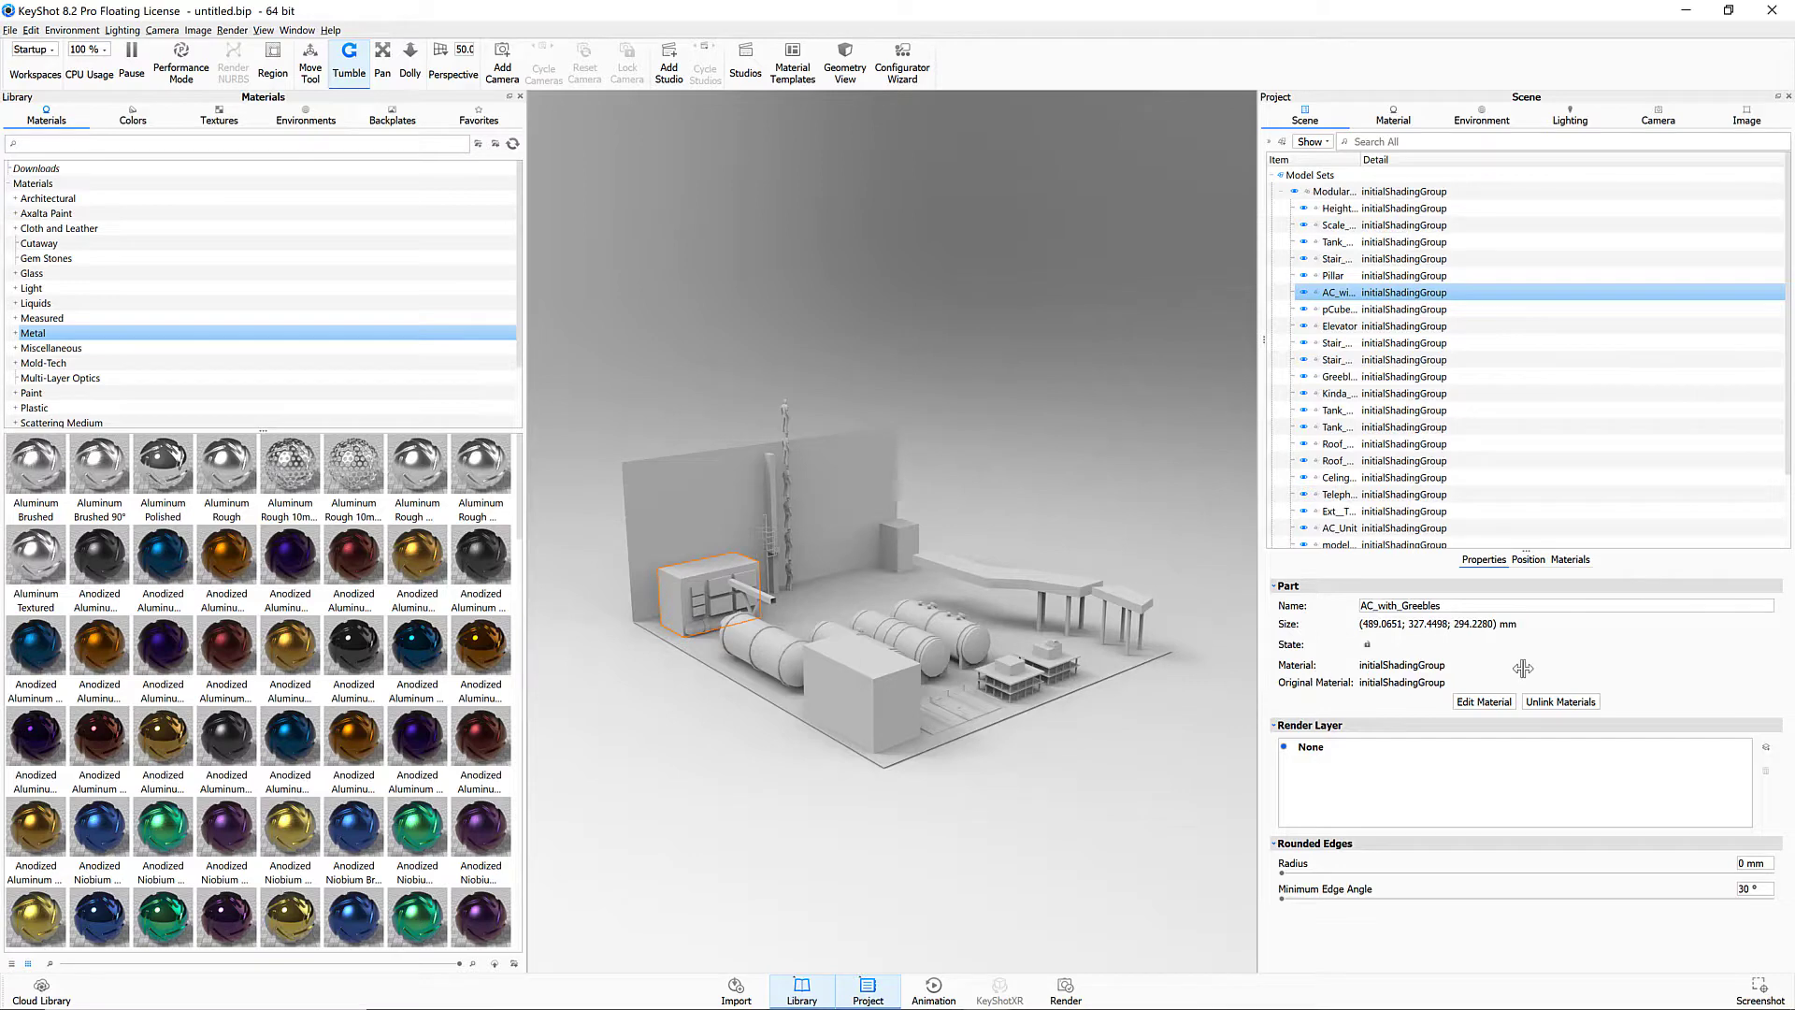
# Narrow the Project and Library panels to enlarge the real-time view of the imported modular set
pyautogui.moveTo(1523, 668); pyautogui.dragTo(1524, 667)
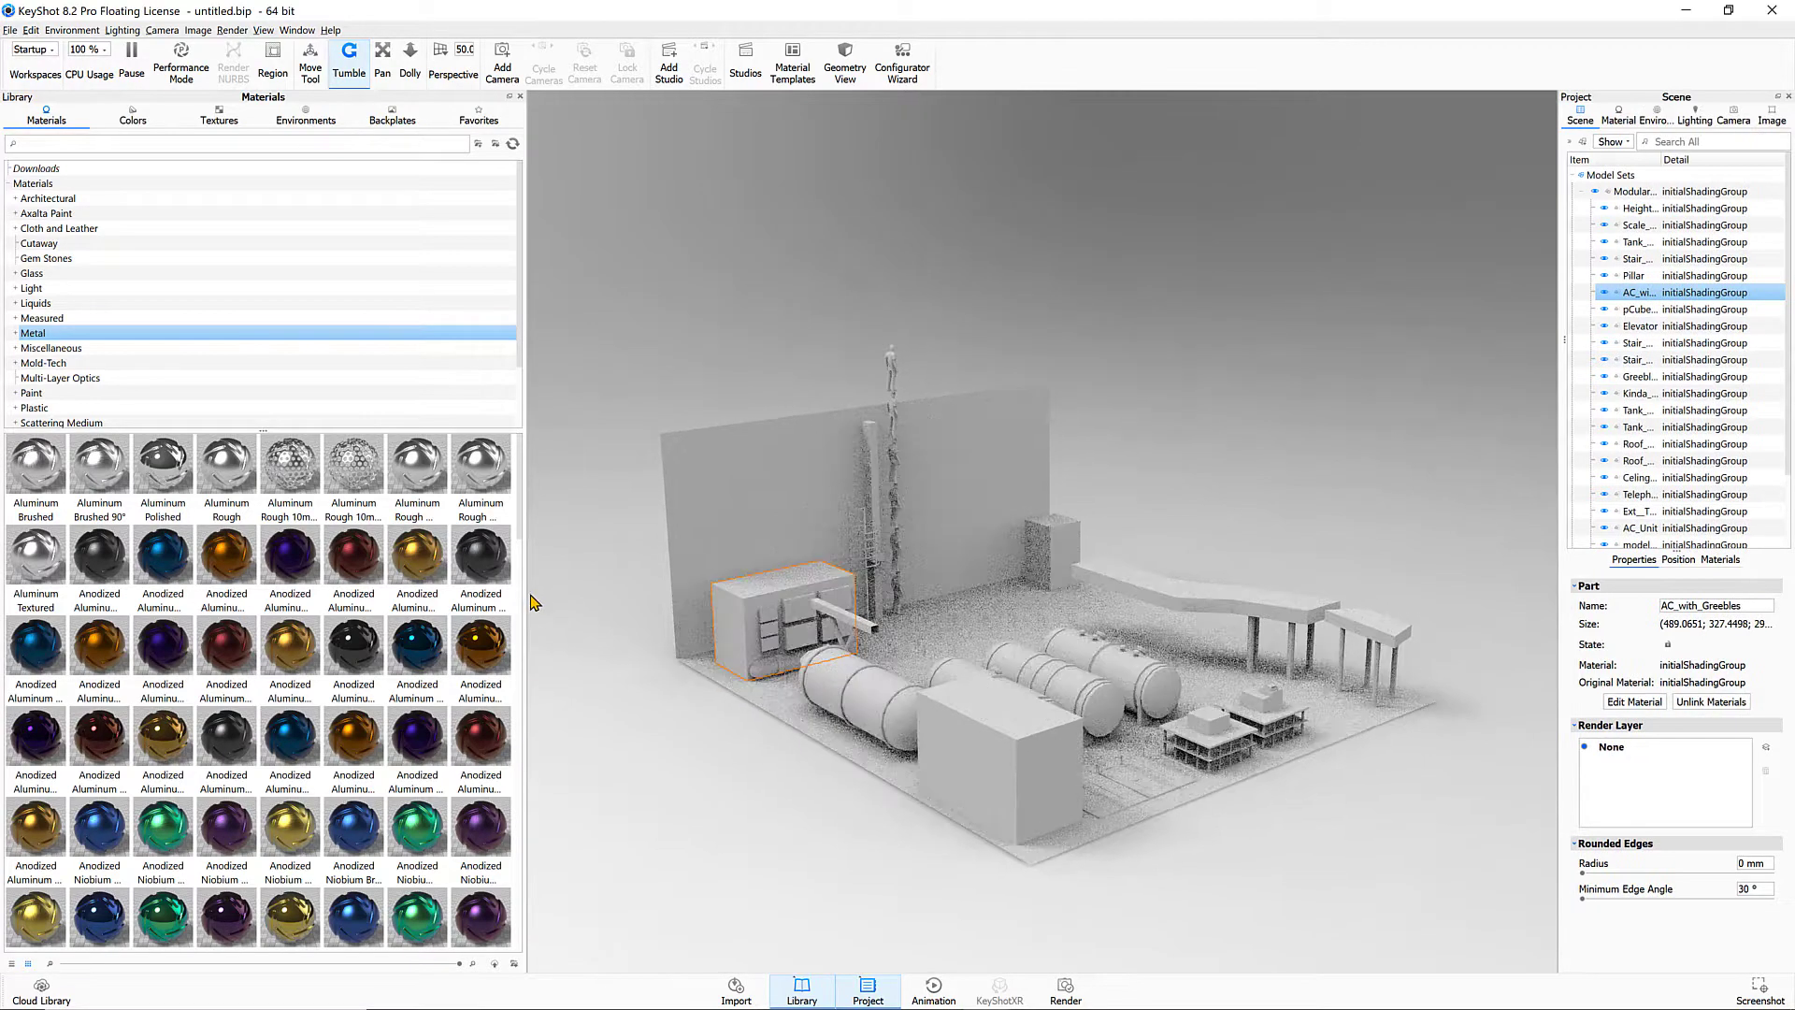
pyautogui.moveTo(528, 595); pyautogui.dragTo(270, 608)
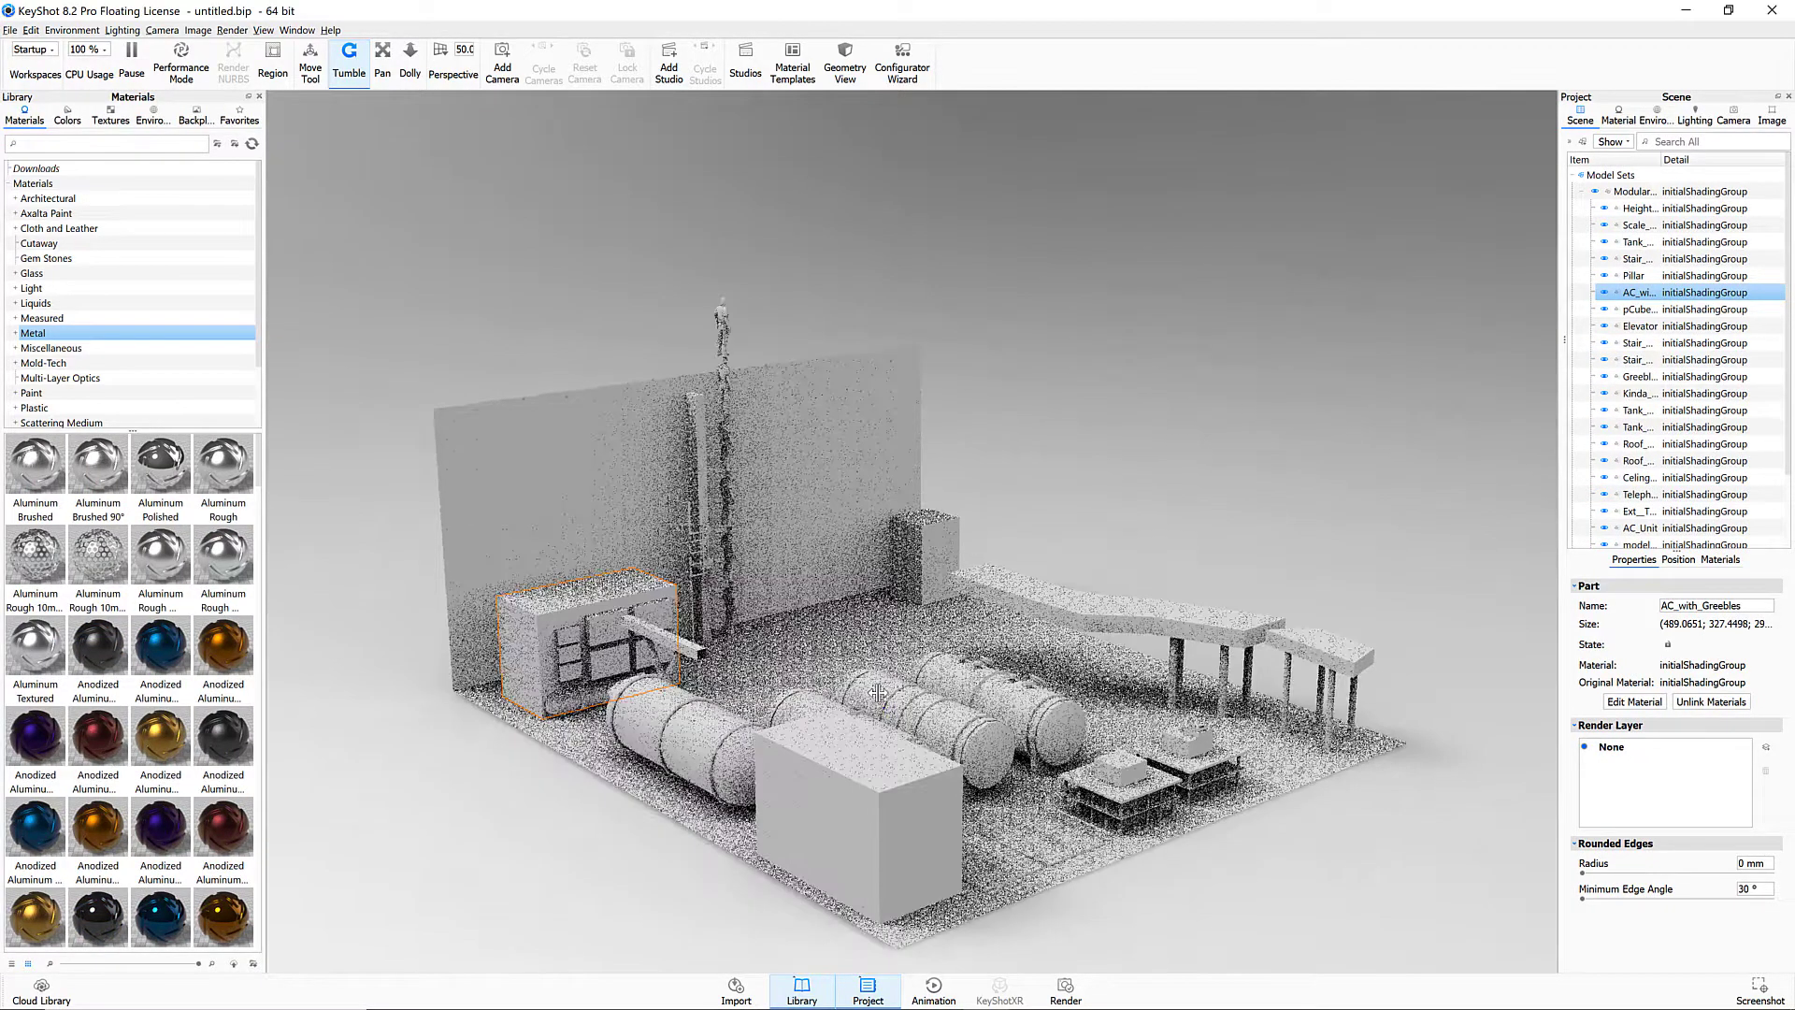
pyautogui.moveTo(888, 702); pyautogui.dragTo(568, 856)
pyautogui.moveTo(559, 788); pyautogui.dragTo(633, 807)
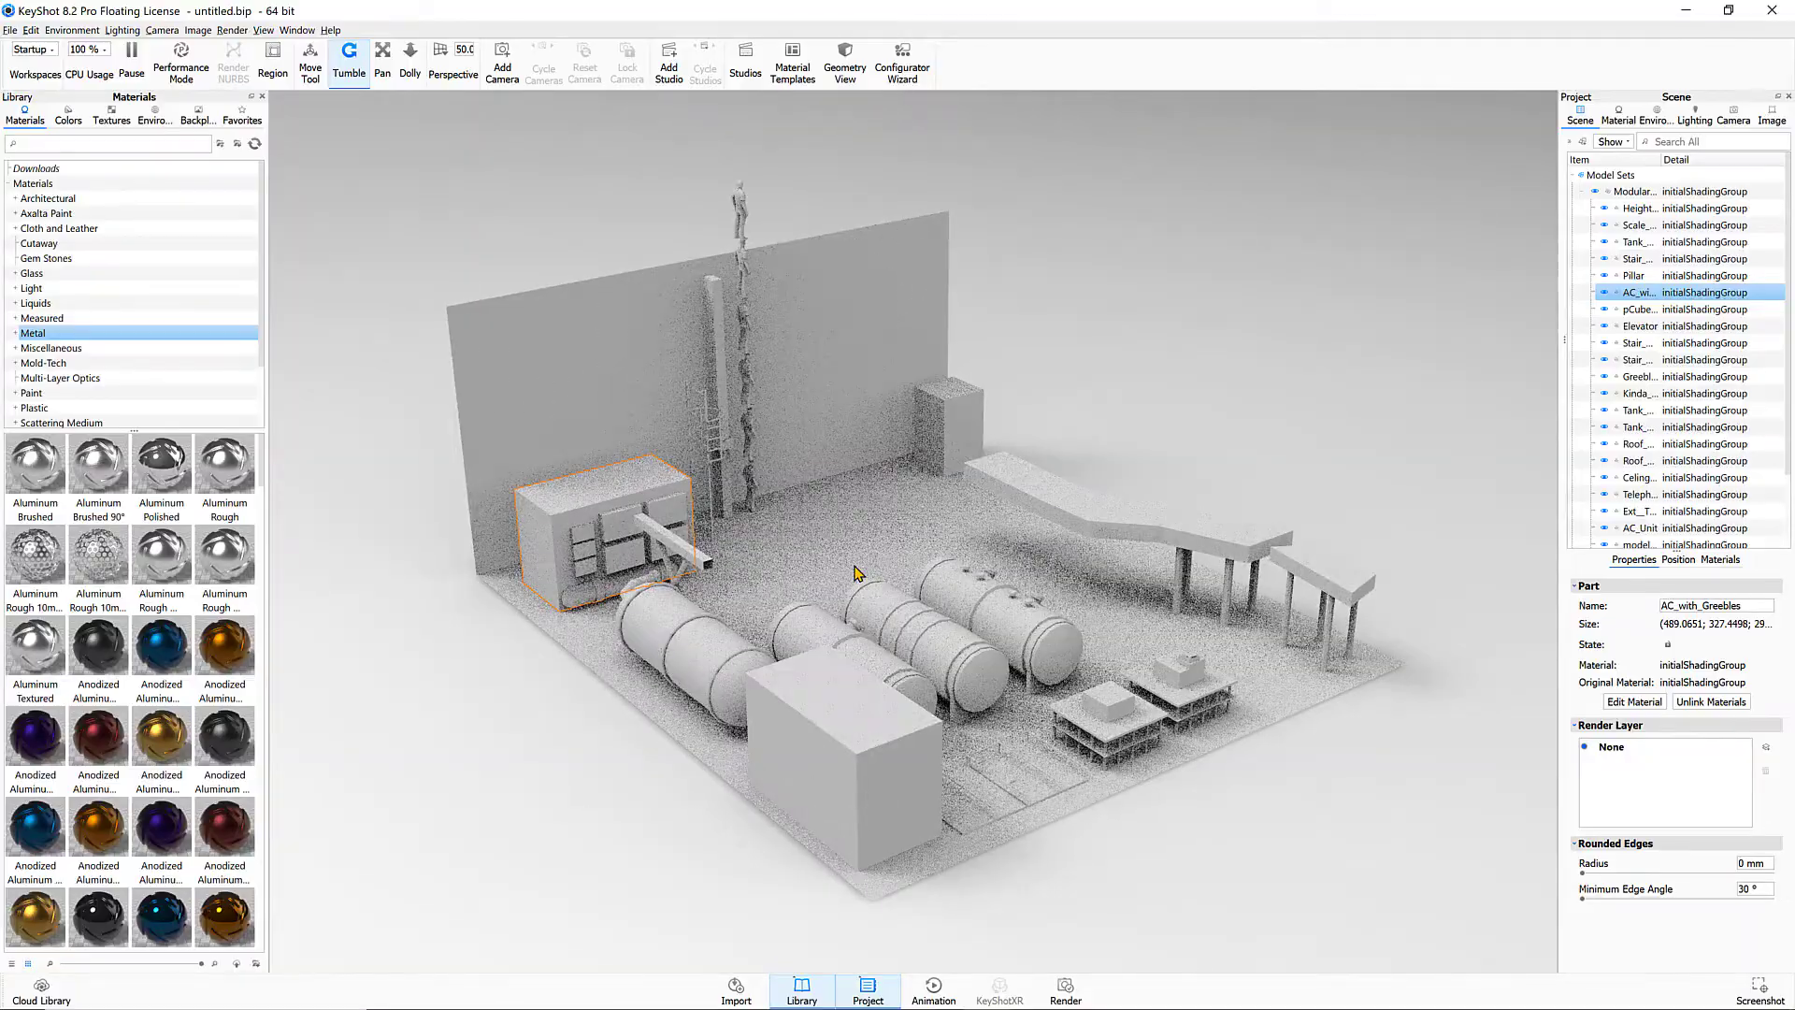
pyautogui.scroll(5, 855, 572)
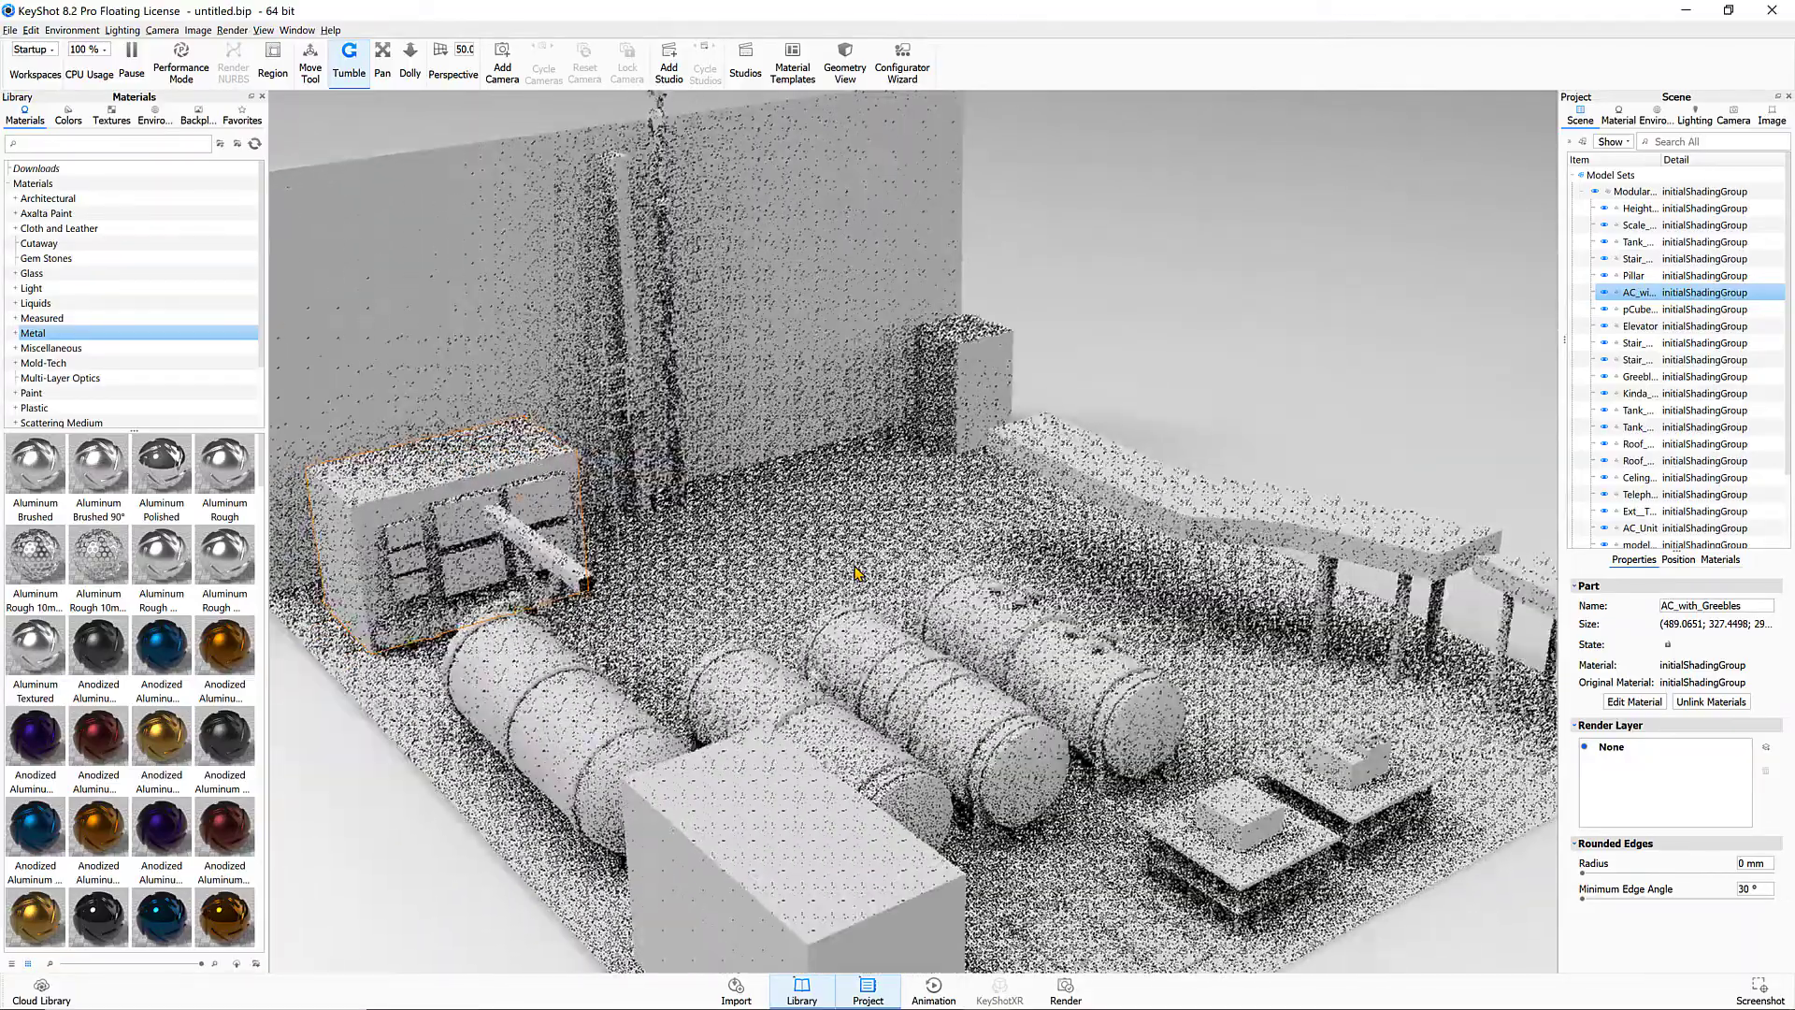
pyautogui.scroll(5, 855, 572)
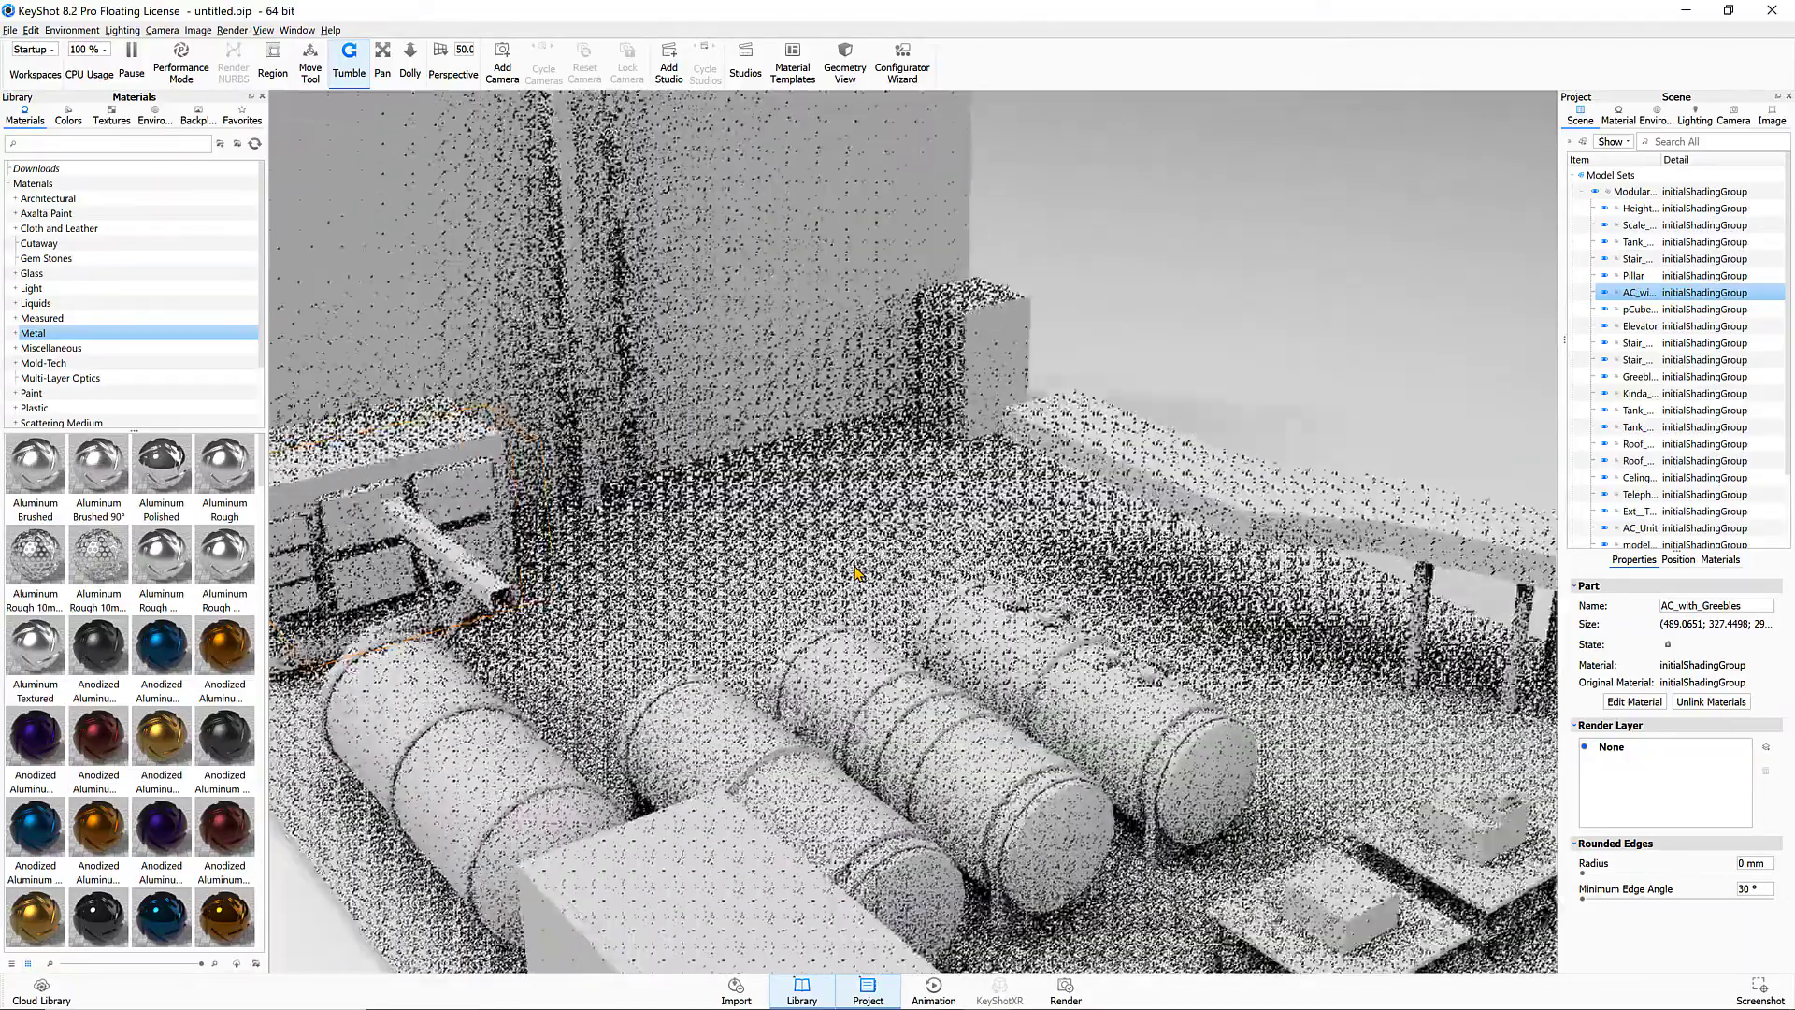
pyautogui.scroll(-8, 858, 573)
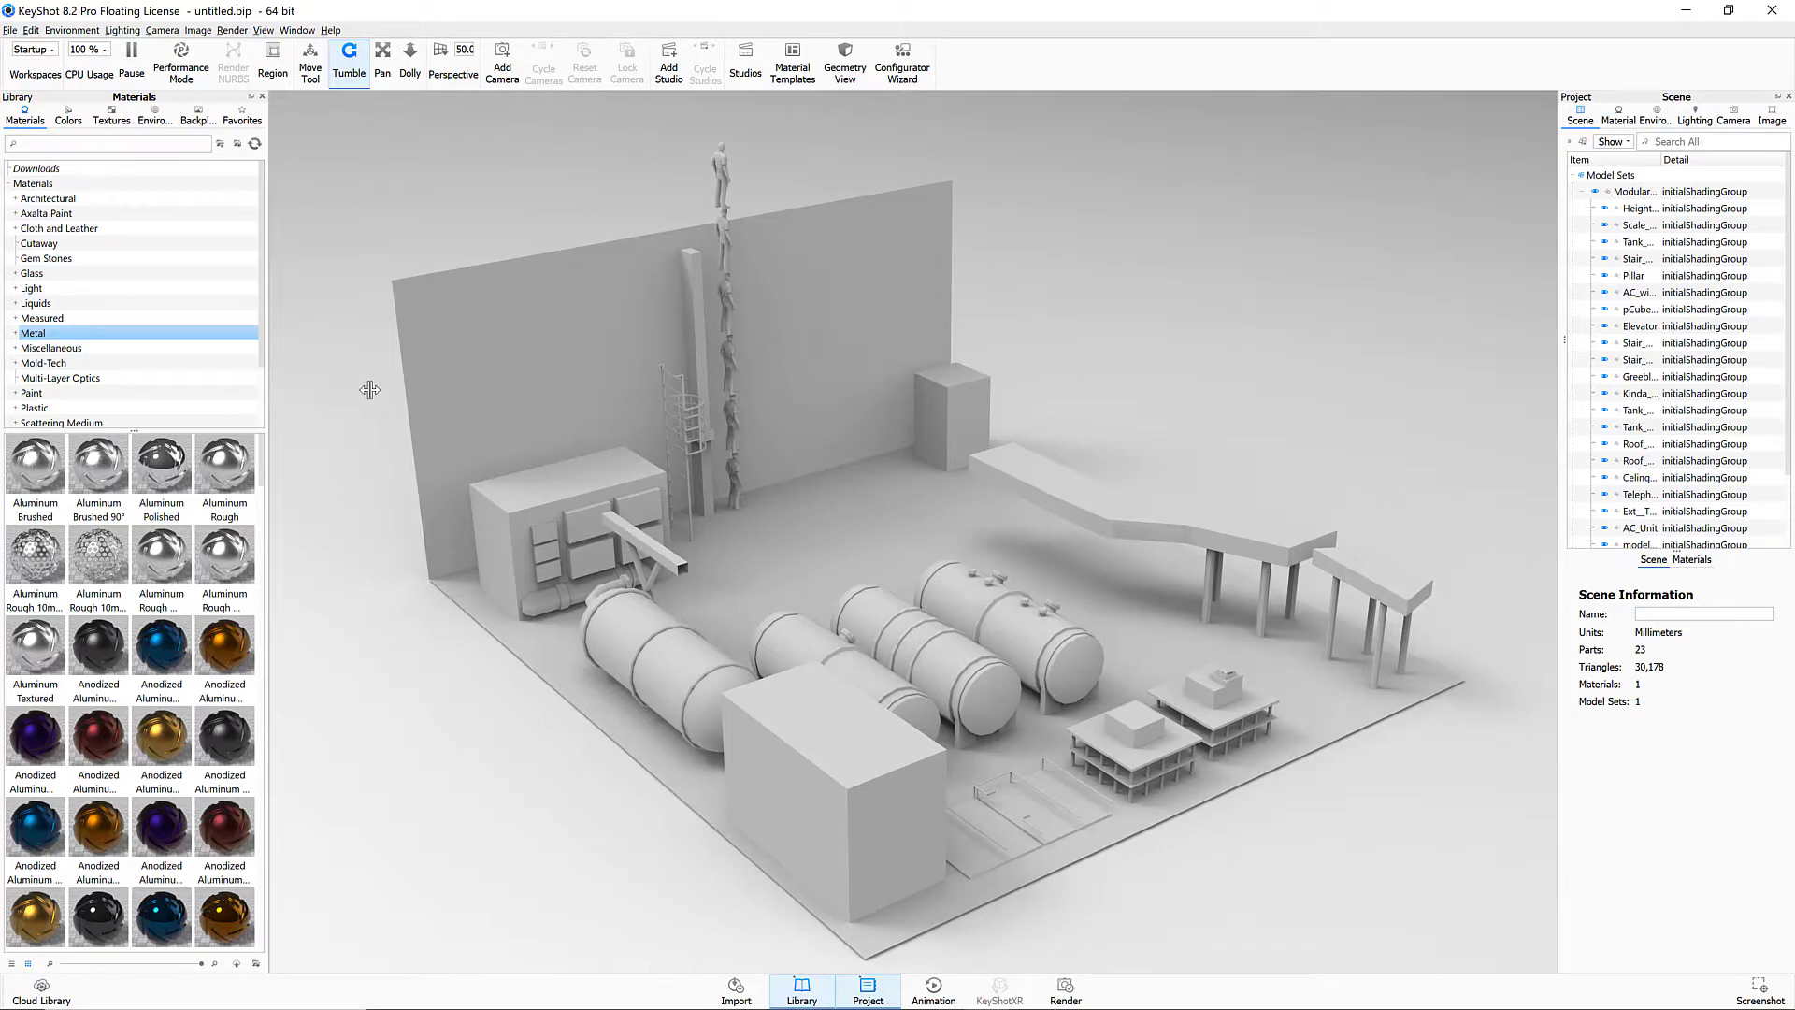
pyautogui.moveTo(370, 390); pyautogui.dragTo(368, 390)
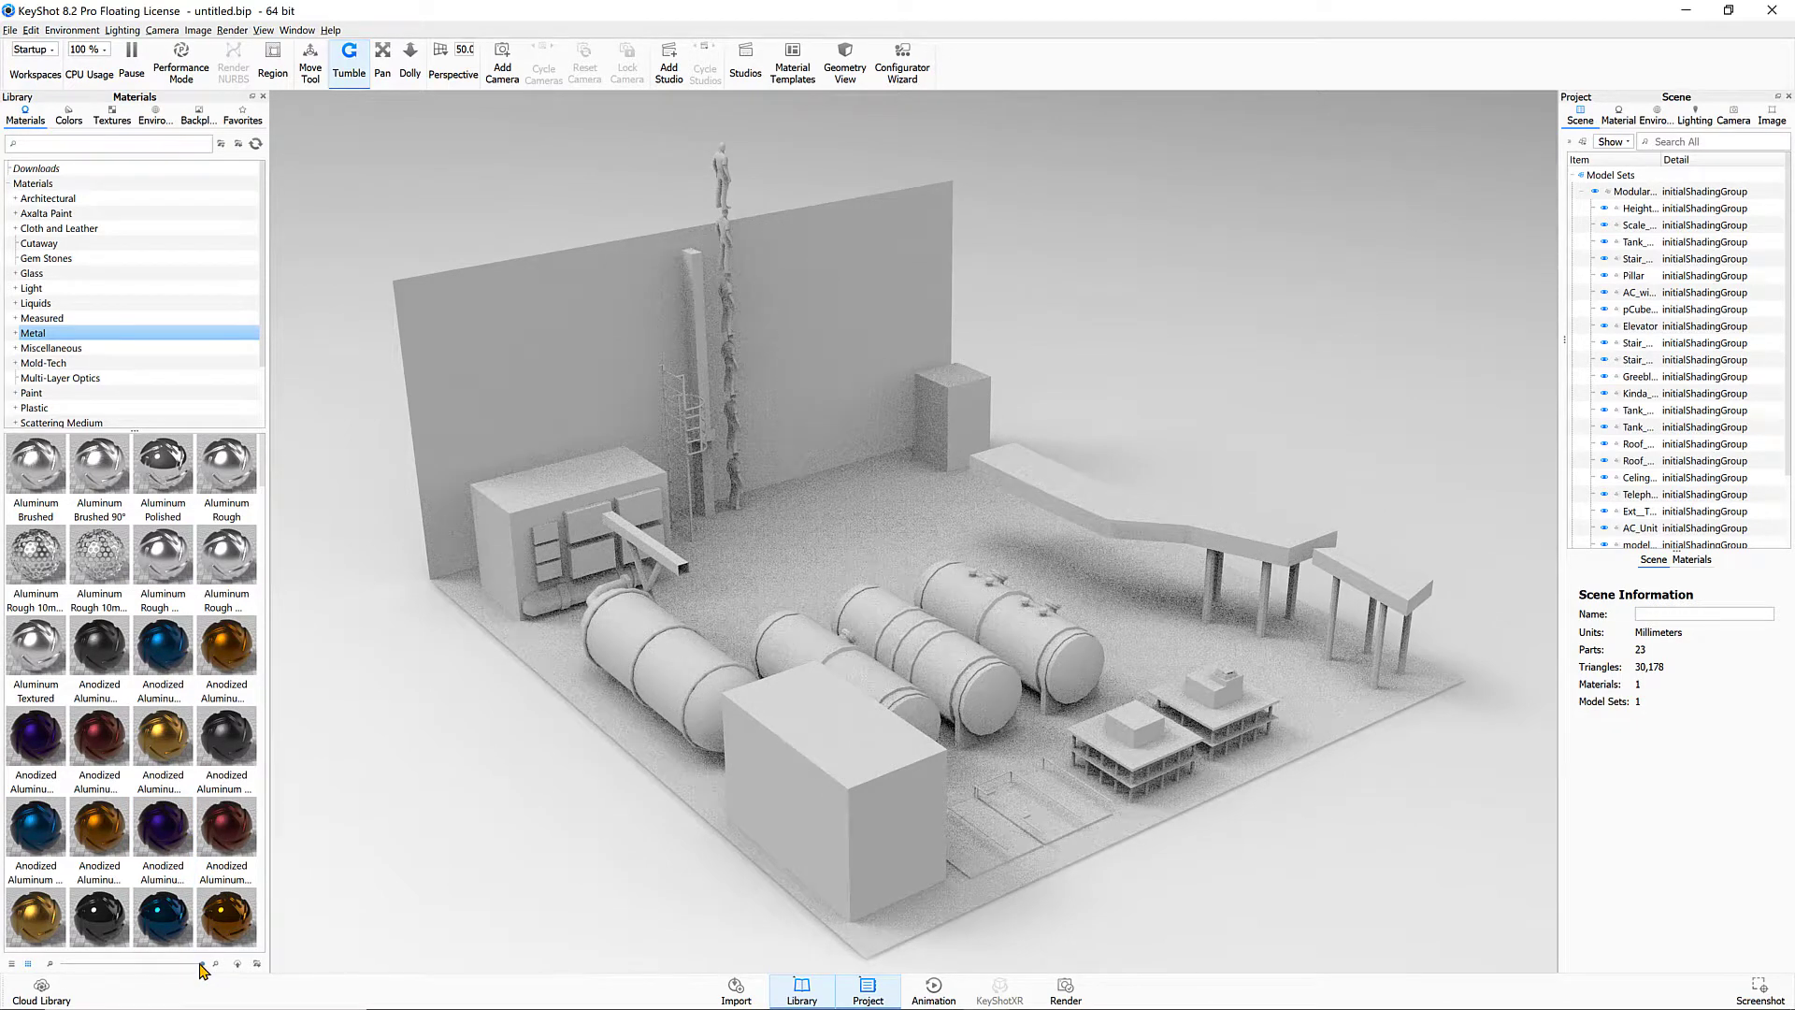
# Shrink the library's material thumbnails to the smallest size and enlarge them again
pyautogui.moveTo(202, 964)
pyautogui.mouseDown()
pyautogui.moveTo(87, 964)
pyautogui.moveTo(208, 968)
pyautogui.mouseUp()
pyautogui.click(11, 964)
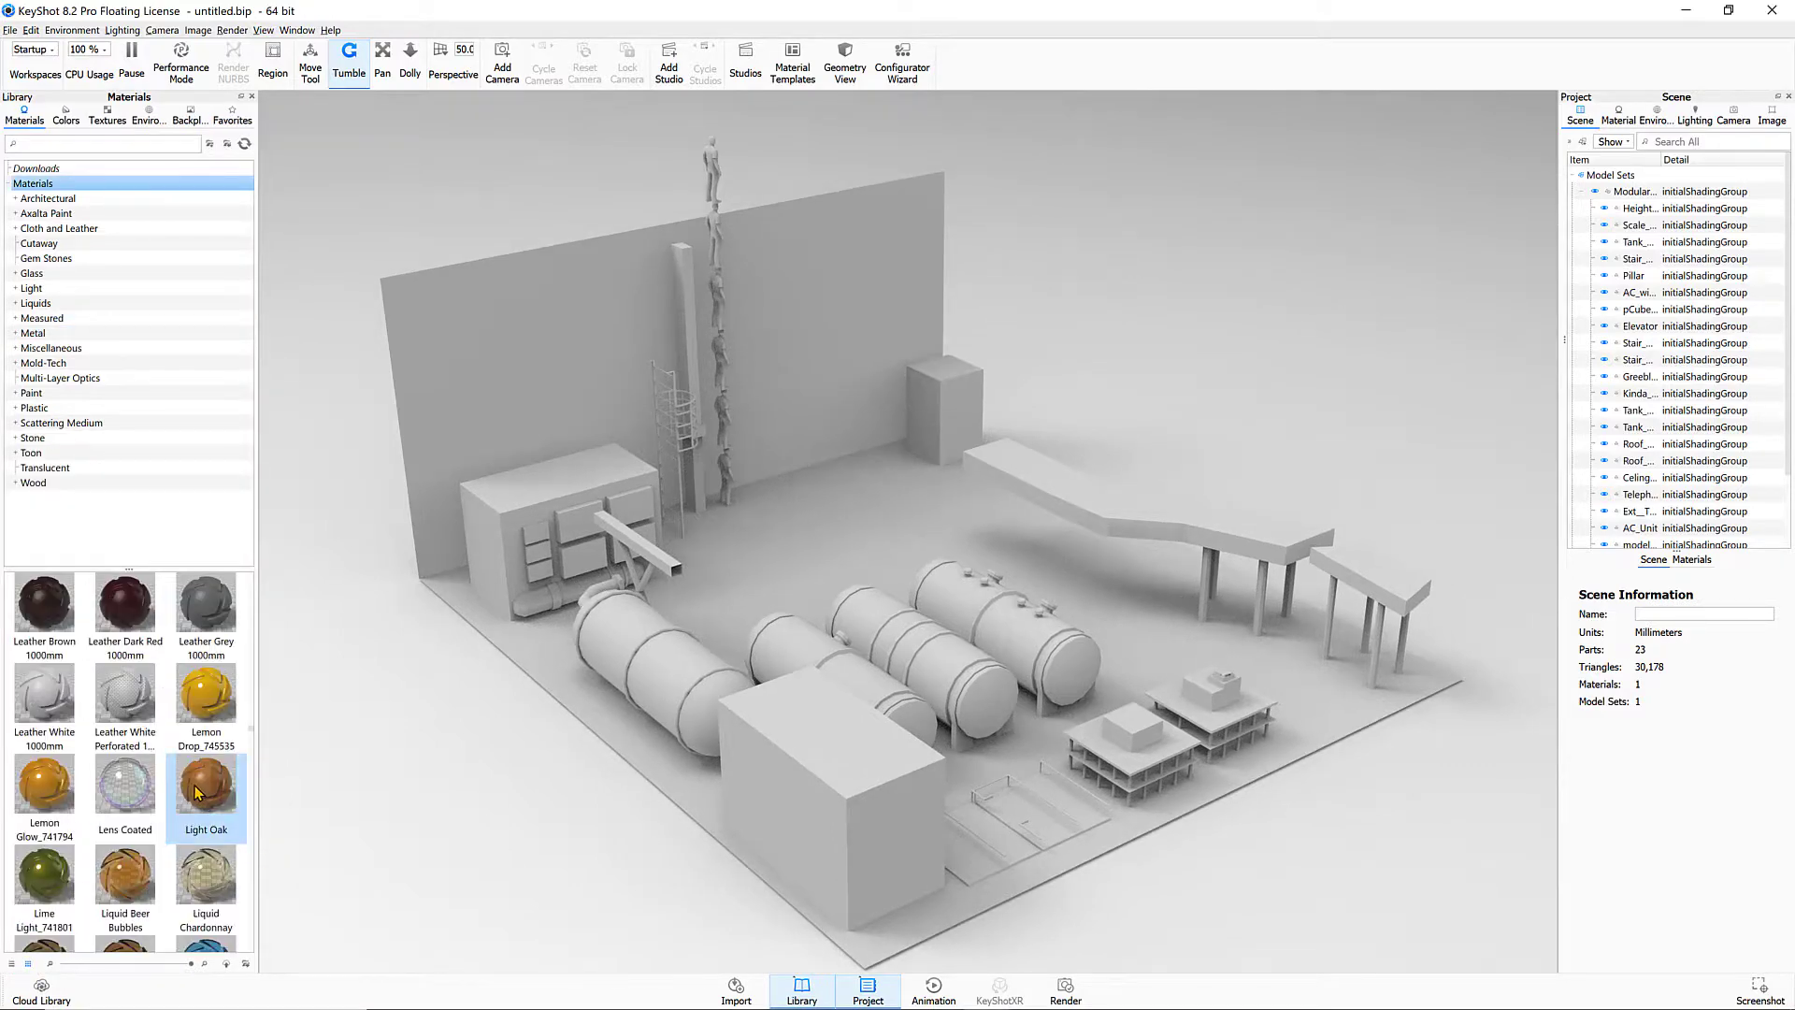
pyautogui.moveTo(198, 793)
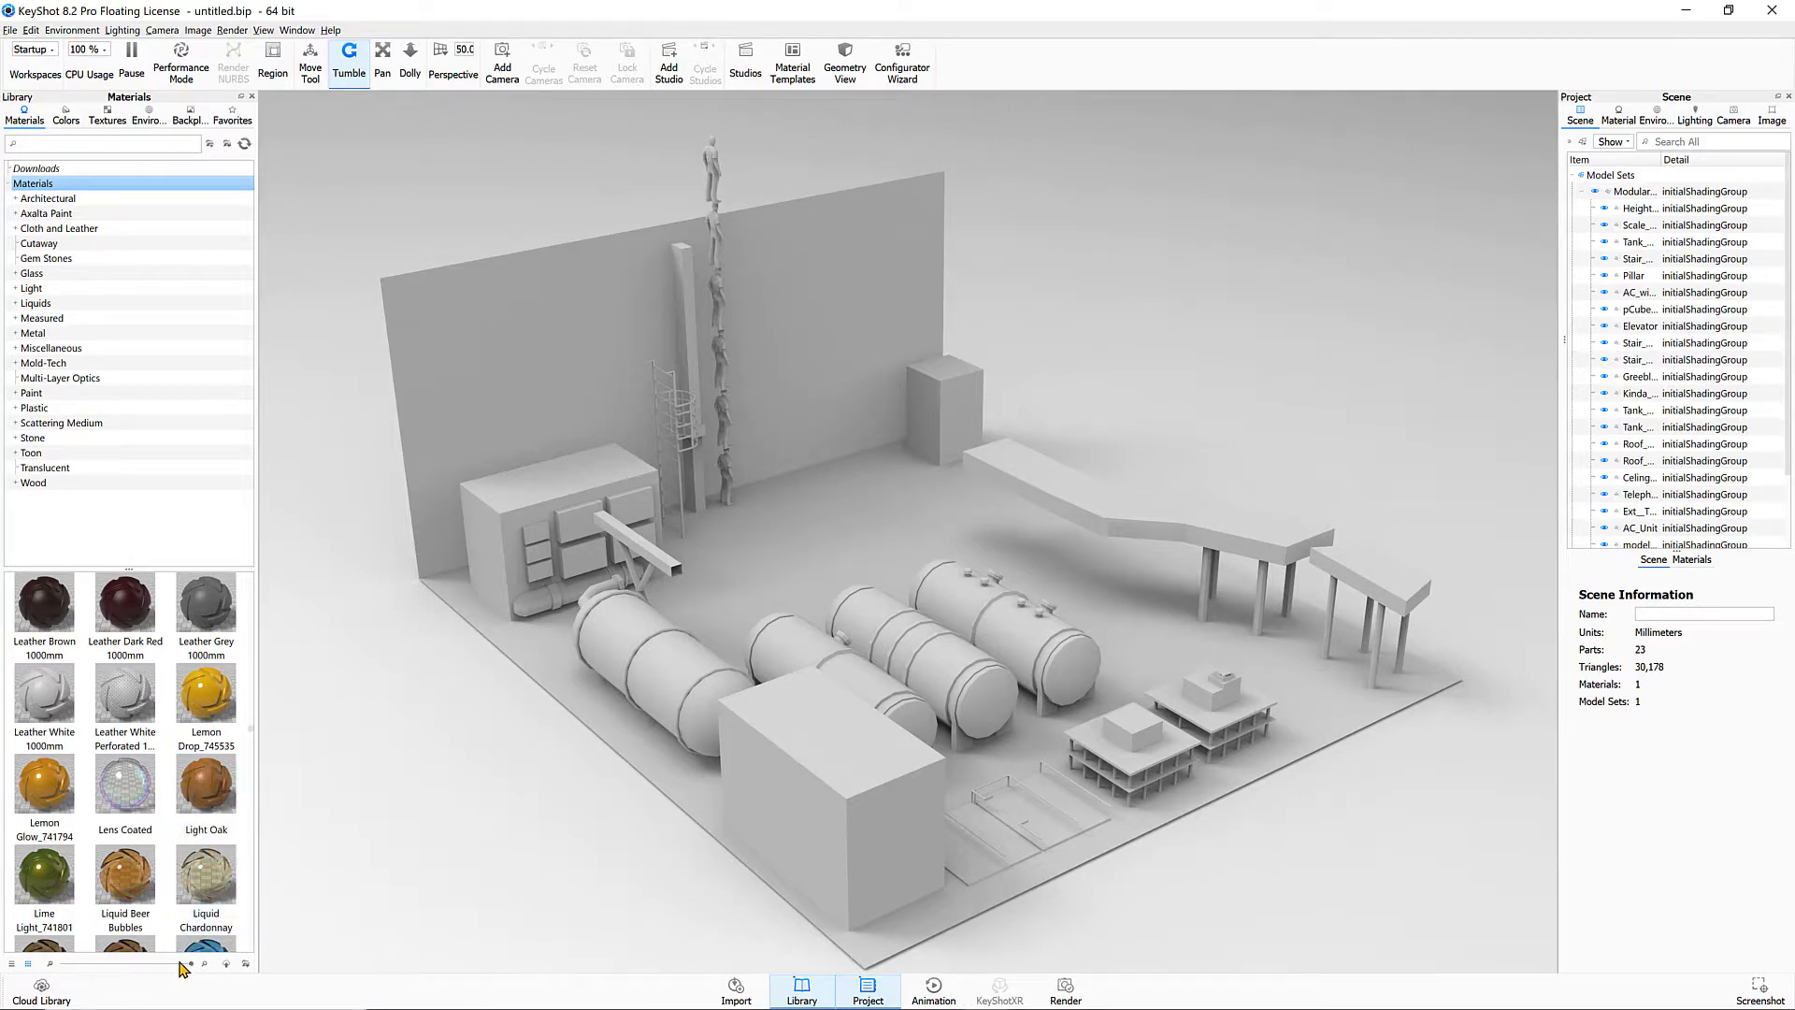
pyautogui.moveTo(190, 962); pyautogui.dragTo(49, 968)
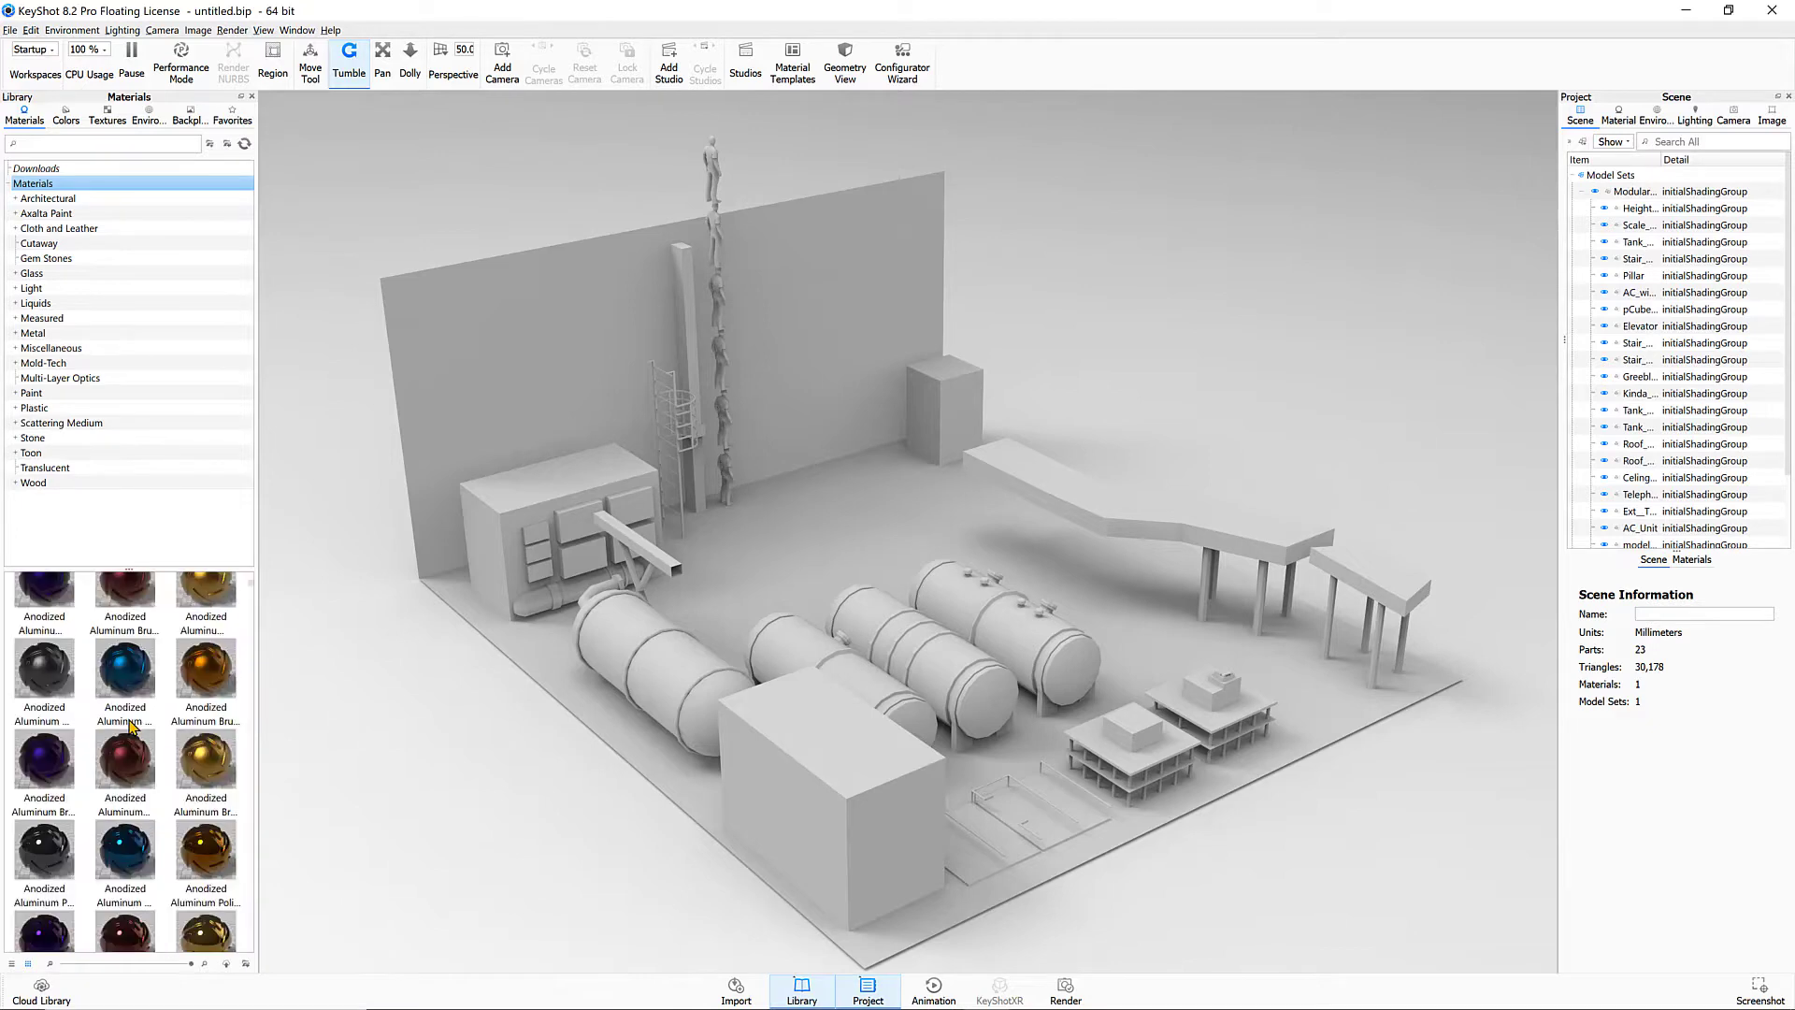
pyautogui.keyDown('ctrl'); pyautogui.scroll(-6, 131, 727); pyautogui.keyUp('ctrl')
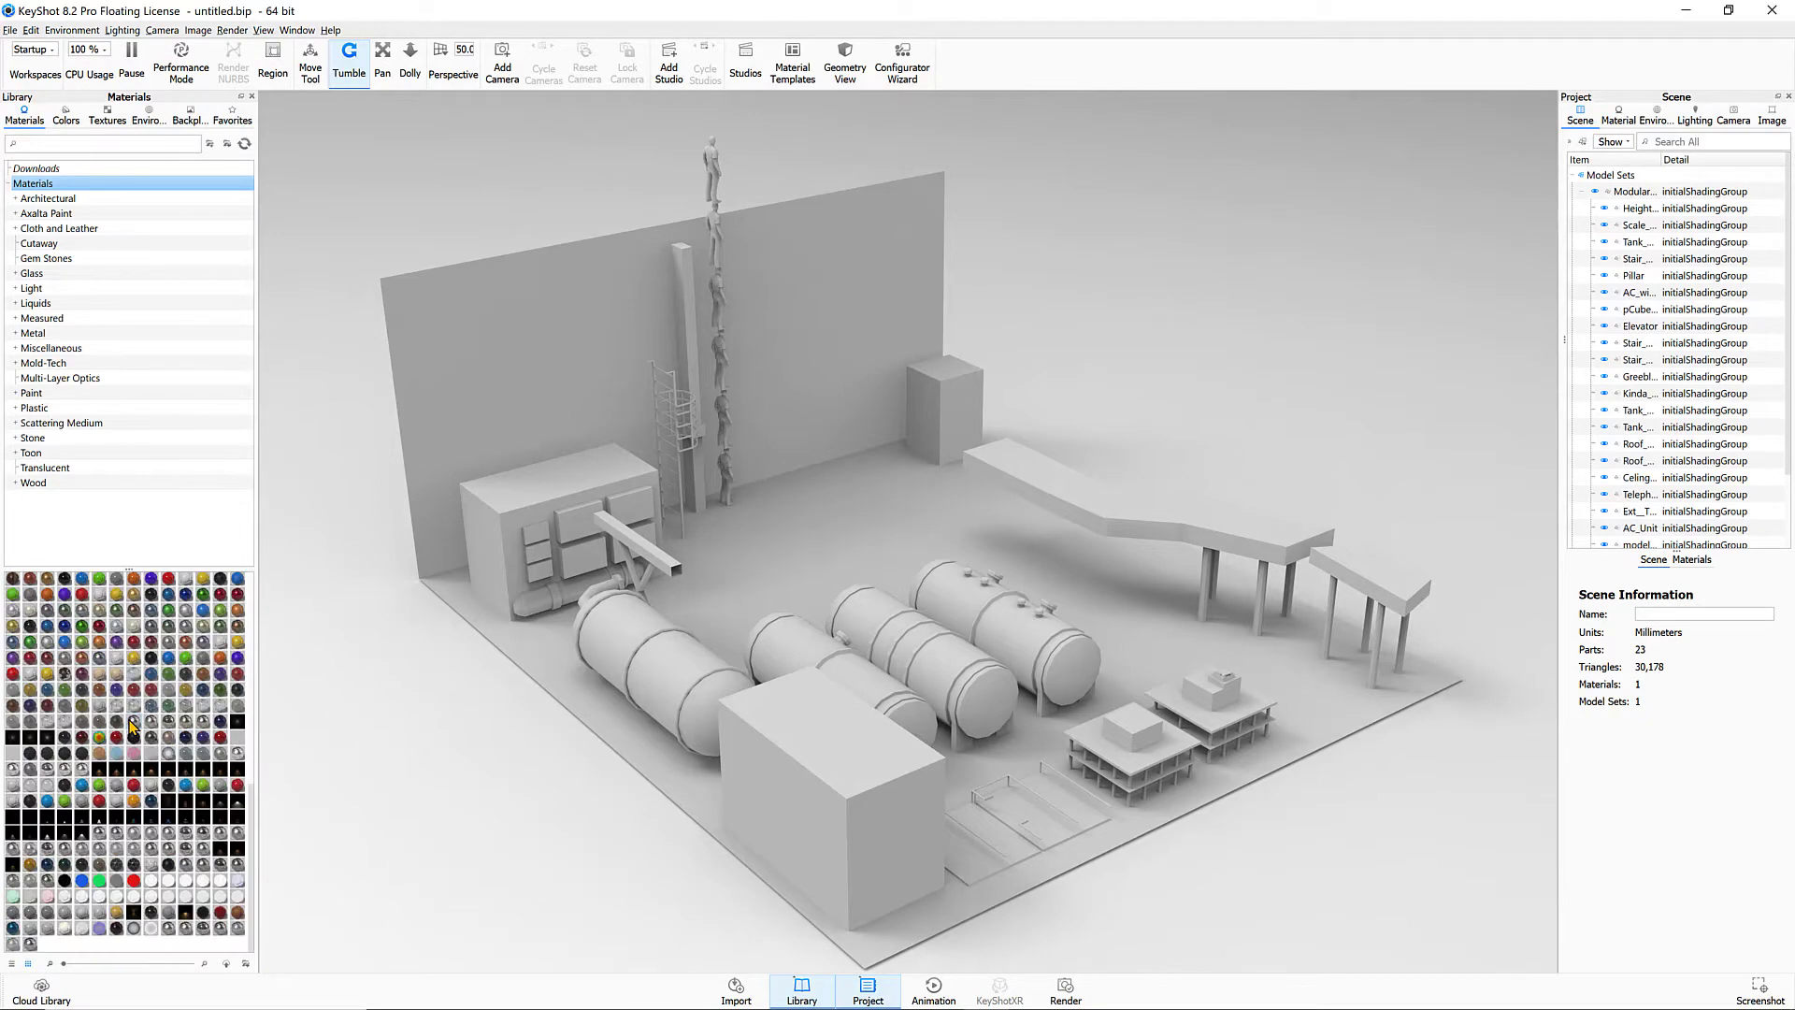
pyautogui.keyDown('ctrl'); pyautogui.scroll(3, 131, 727); pyautogui.keyUp('ctrl')
pyautogui.keyDown('ctrl'); pyautogui.scroll(3, 131, 727); pyautogui.keyUp('ctrl')
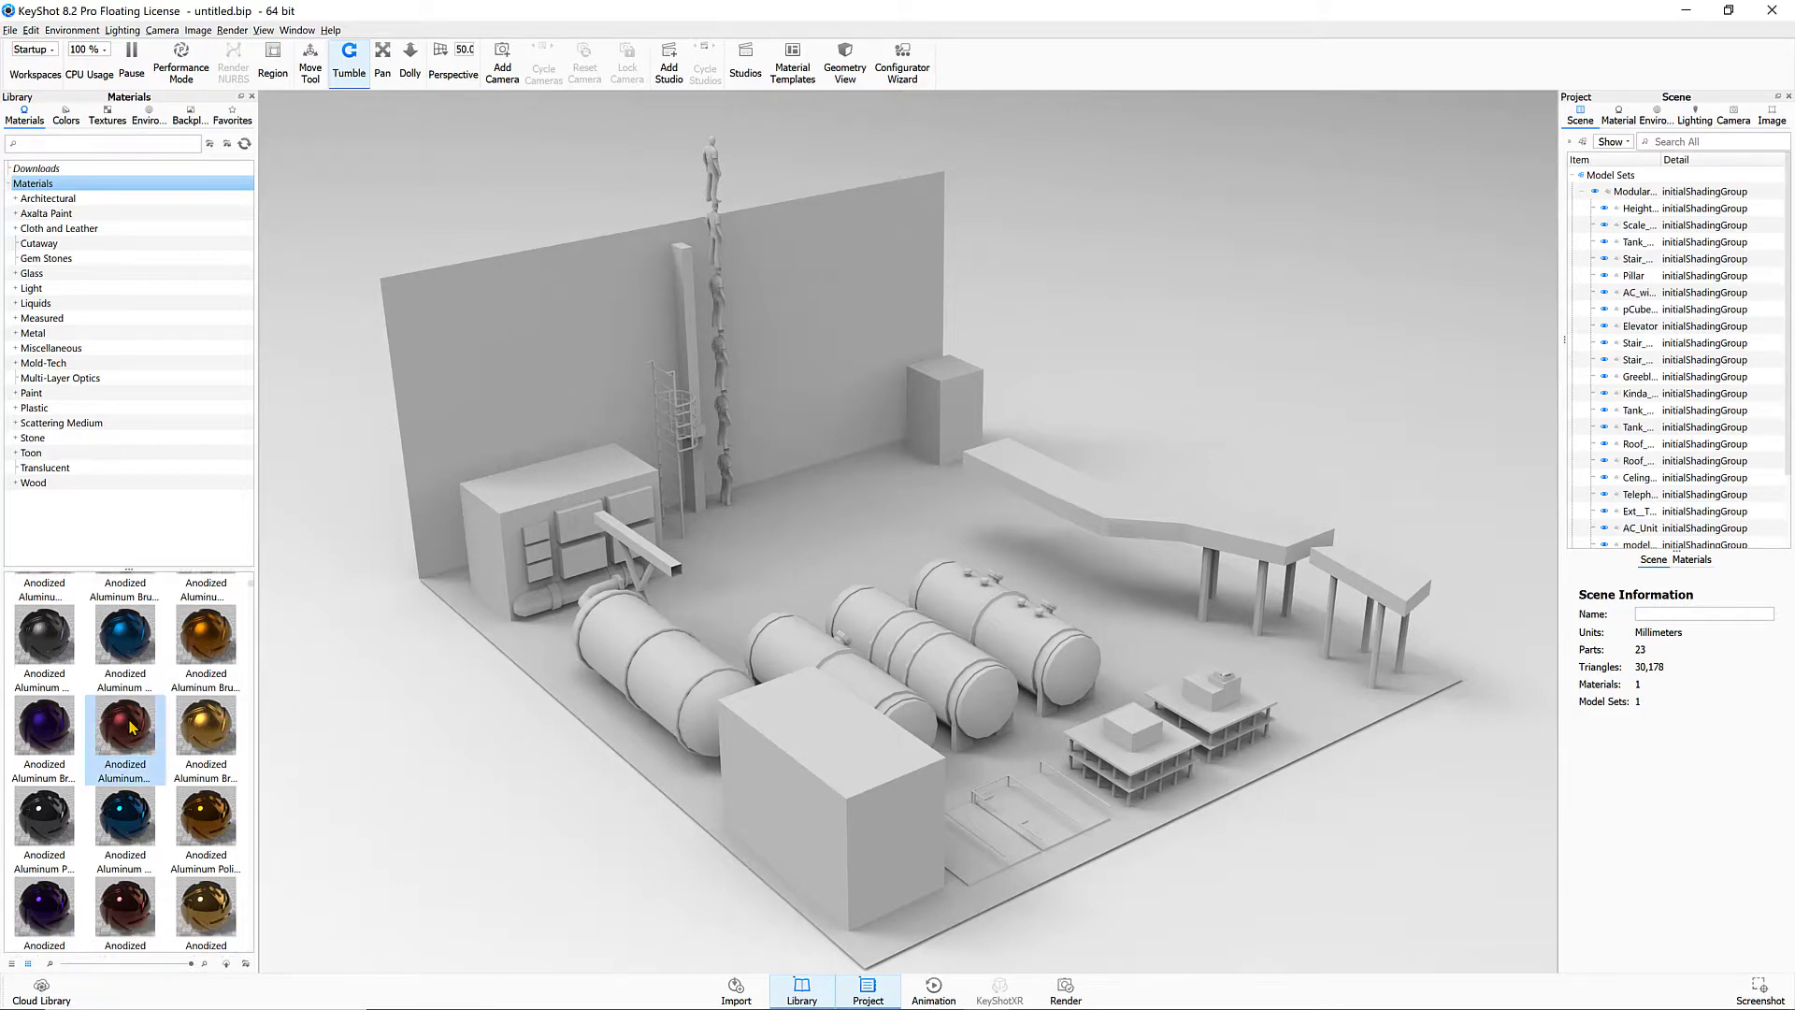
# Look through the library's full list of materials, from the anodized aluminum swatches to the nickel ones
pyautogui.scroll(-3, 130, 728)
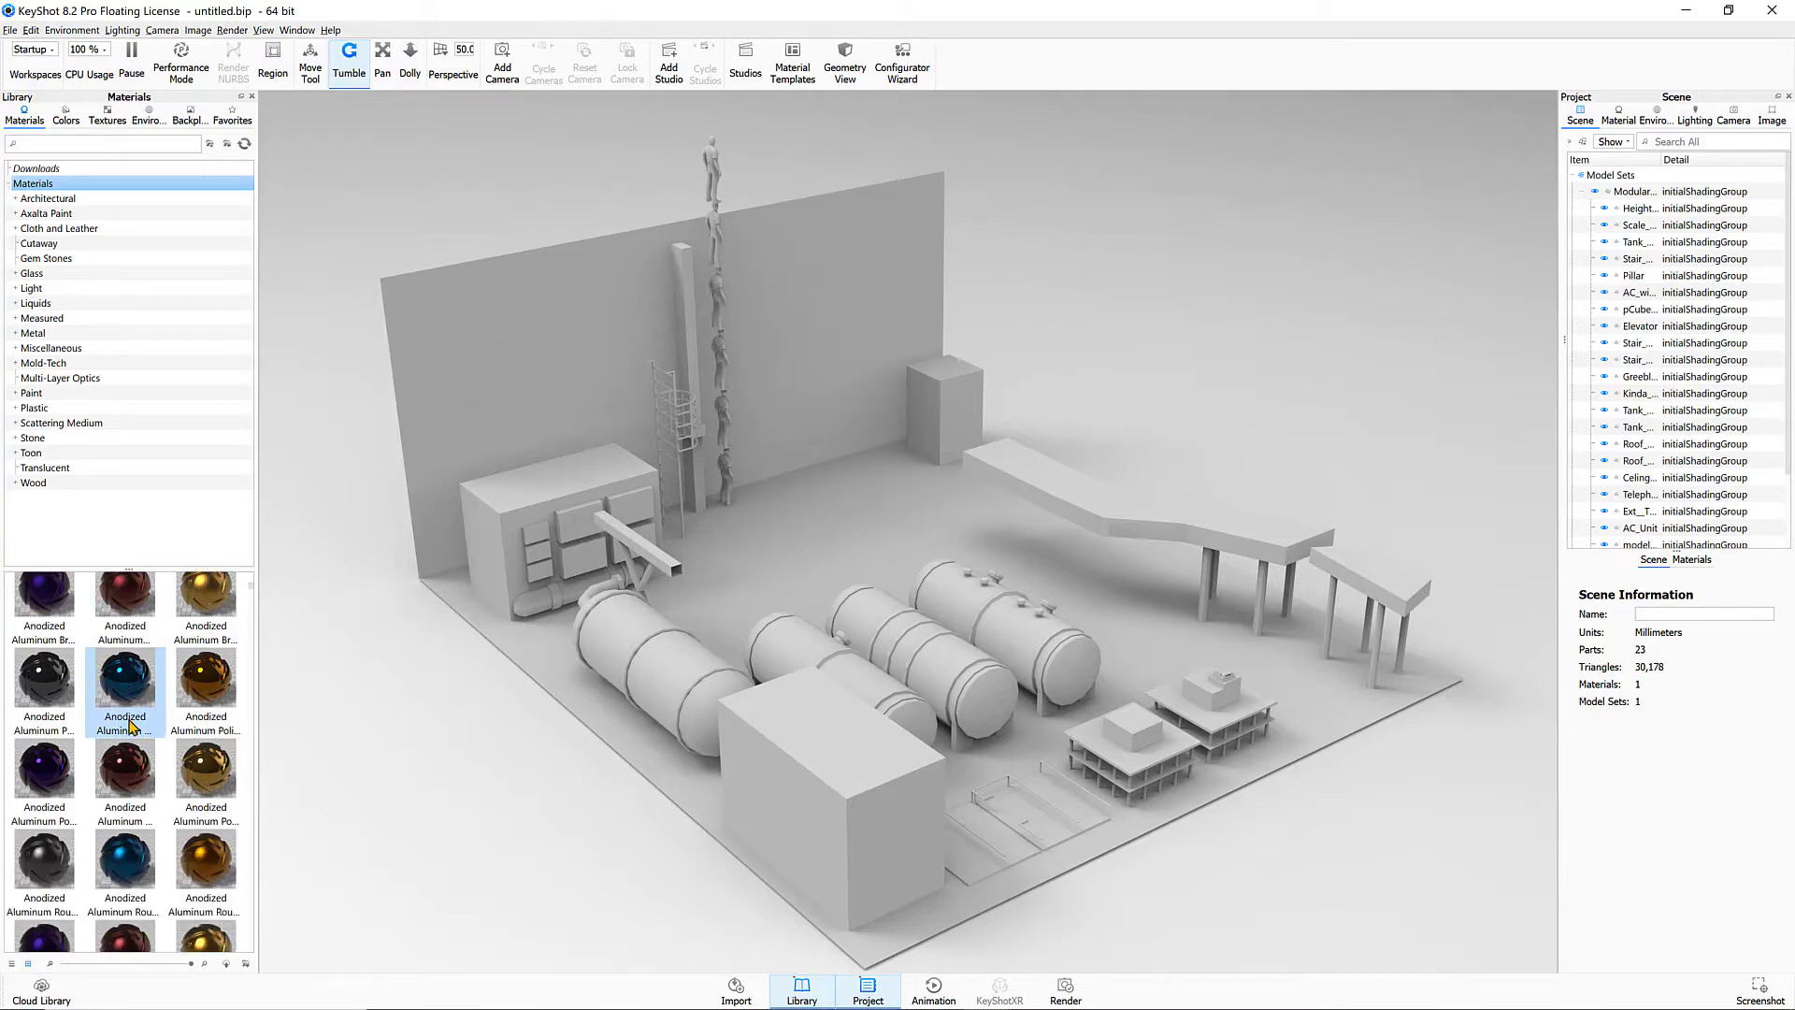
pyautogui.scroll(-3, 131, 728)
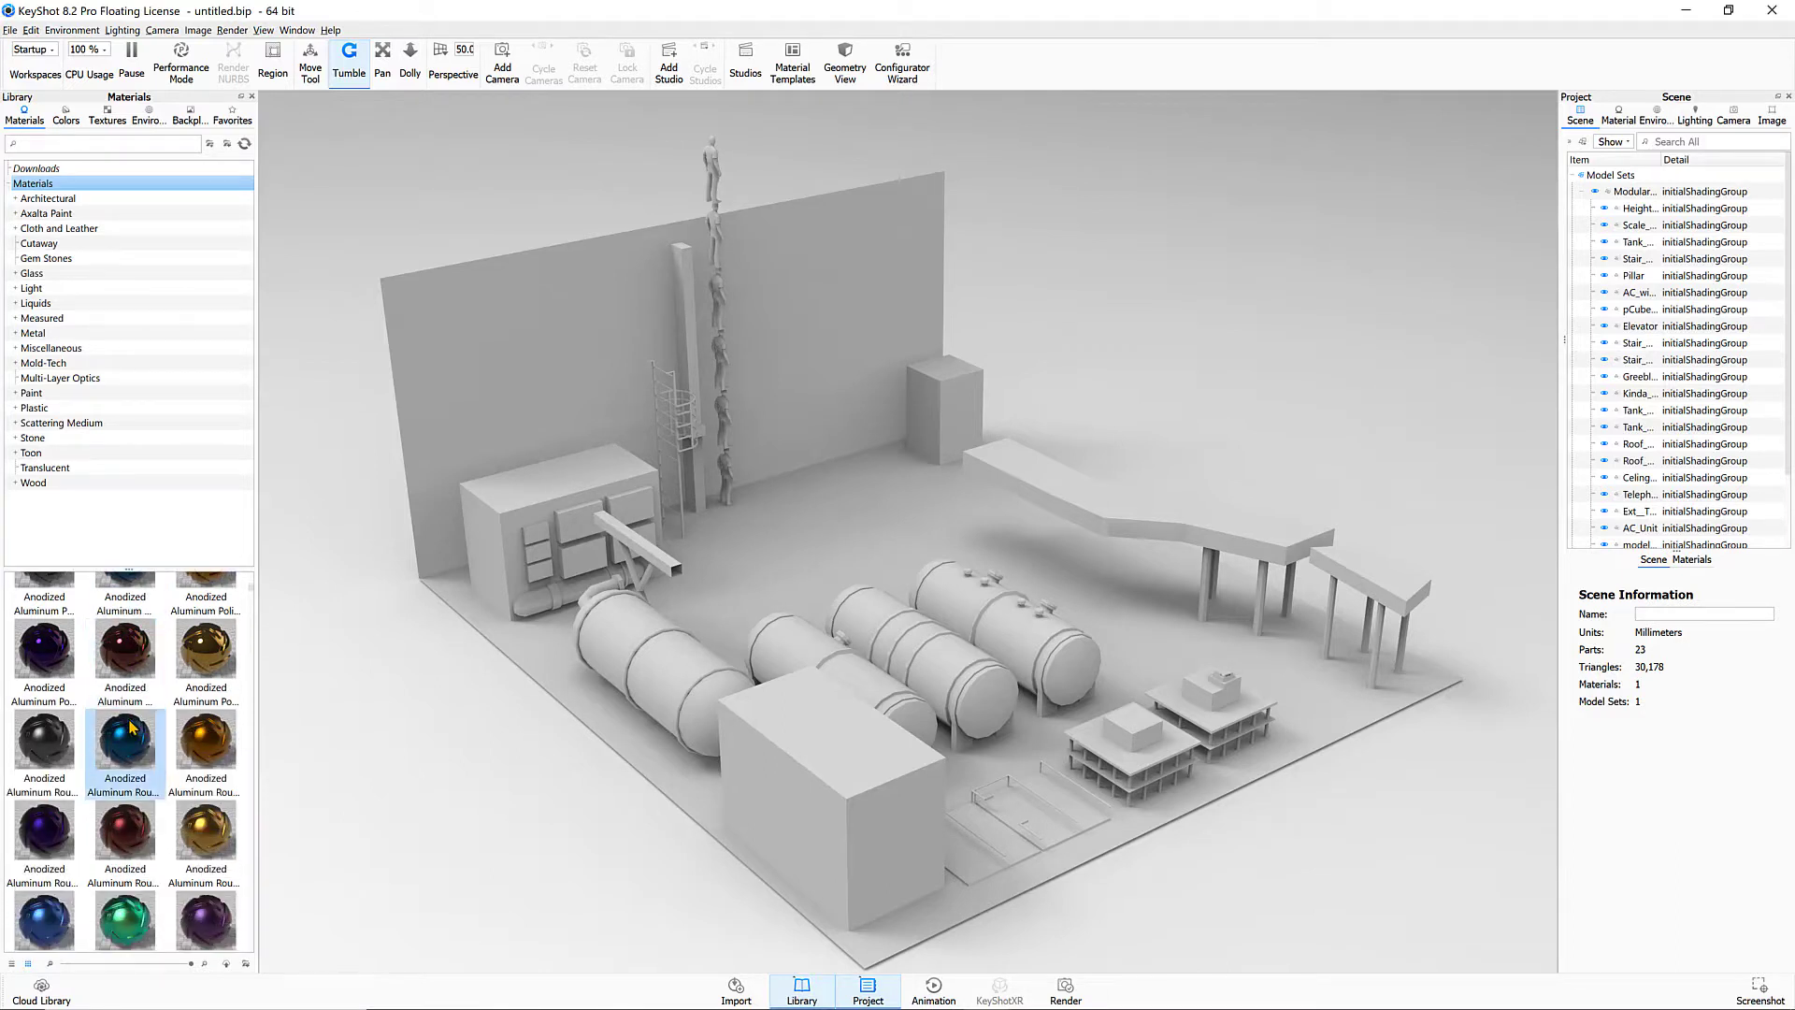
pyautogui.scroll(-3, 131, 727)
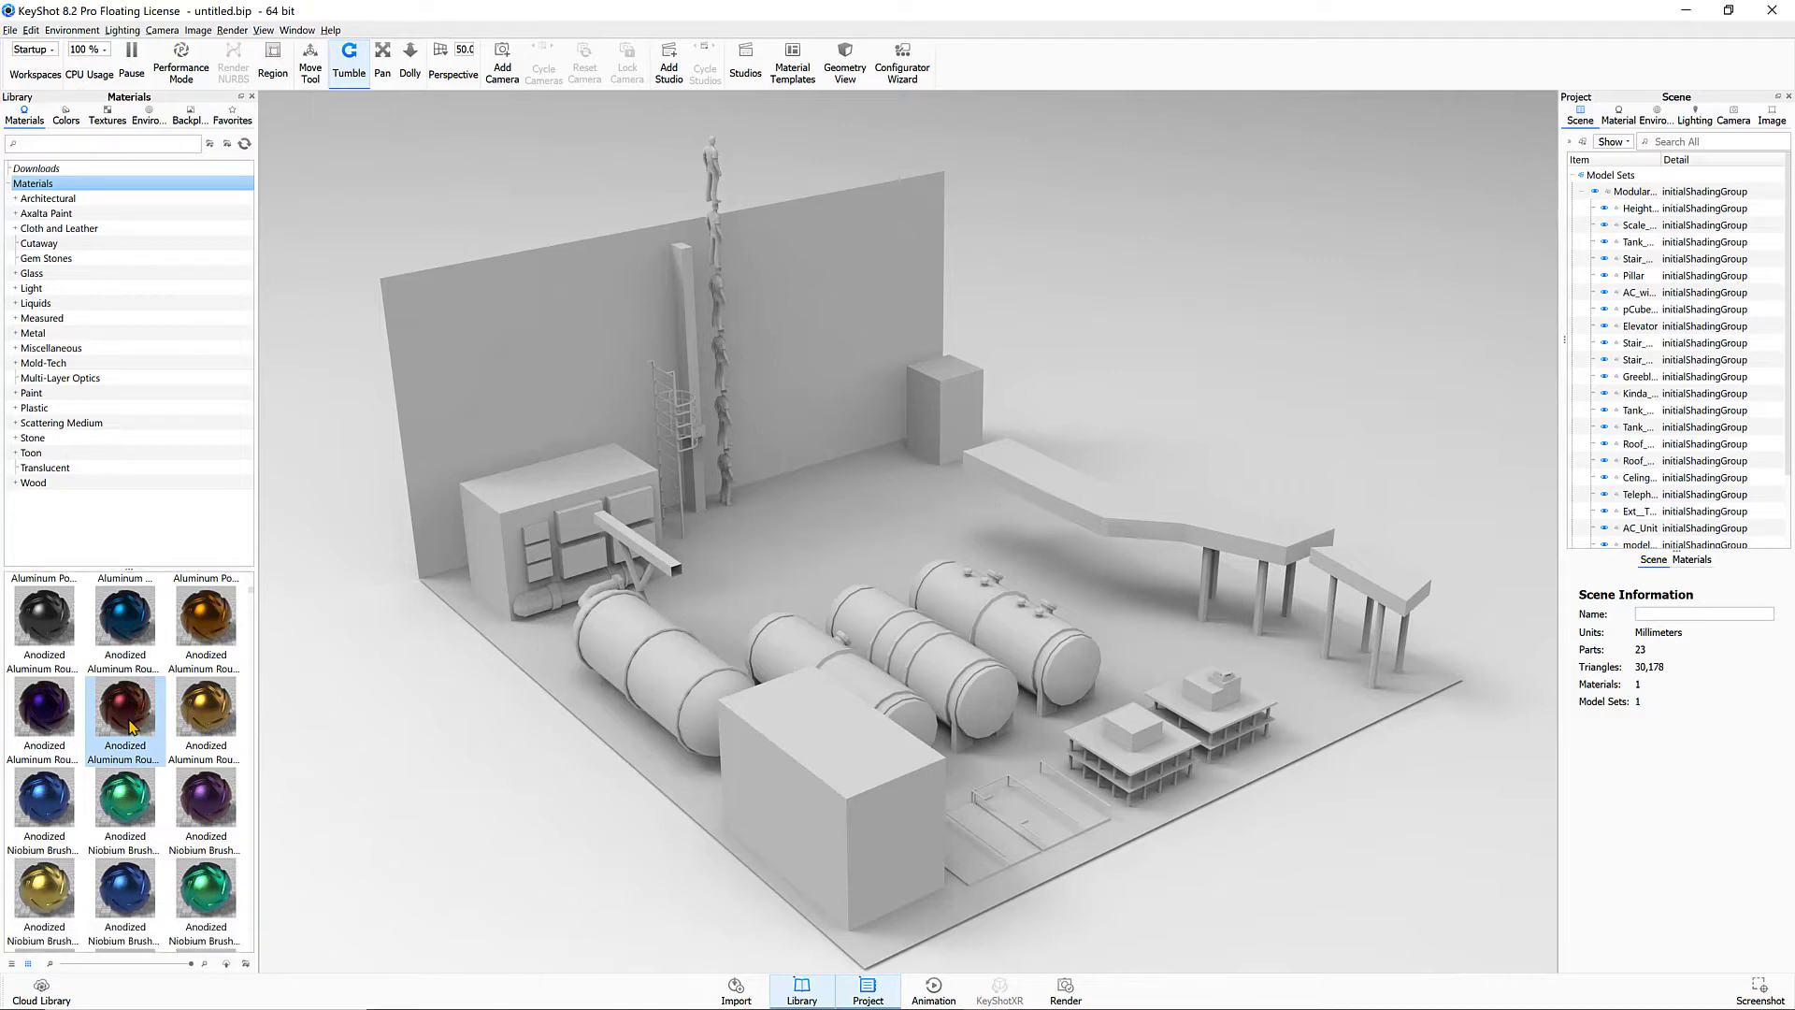
pyautogui.scroll(-2, 131, 727)
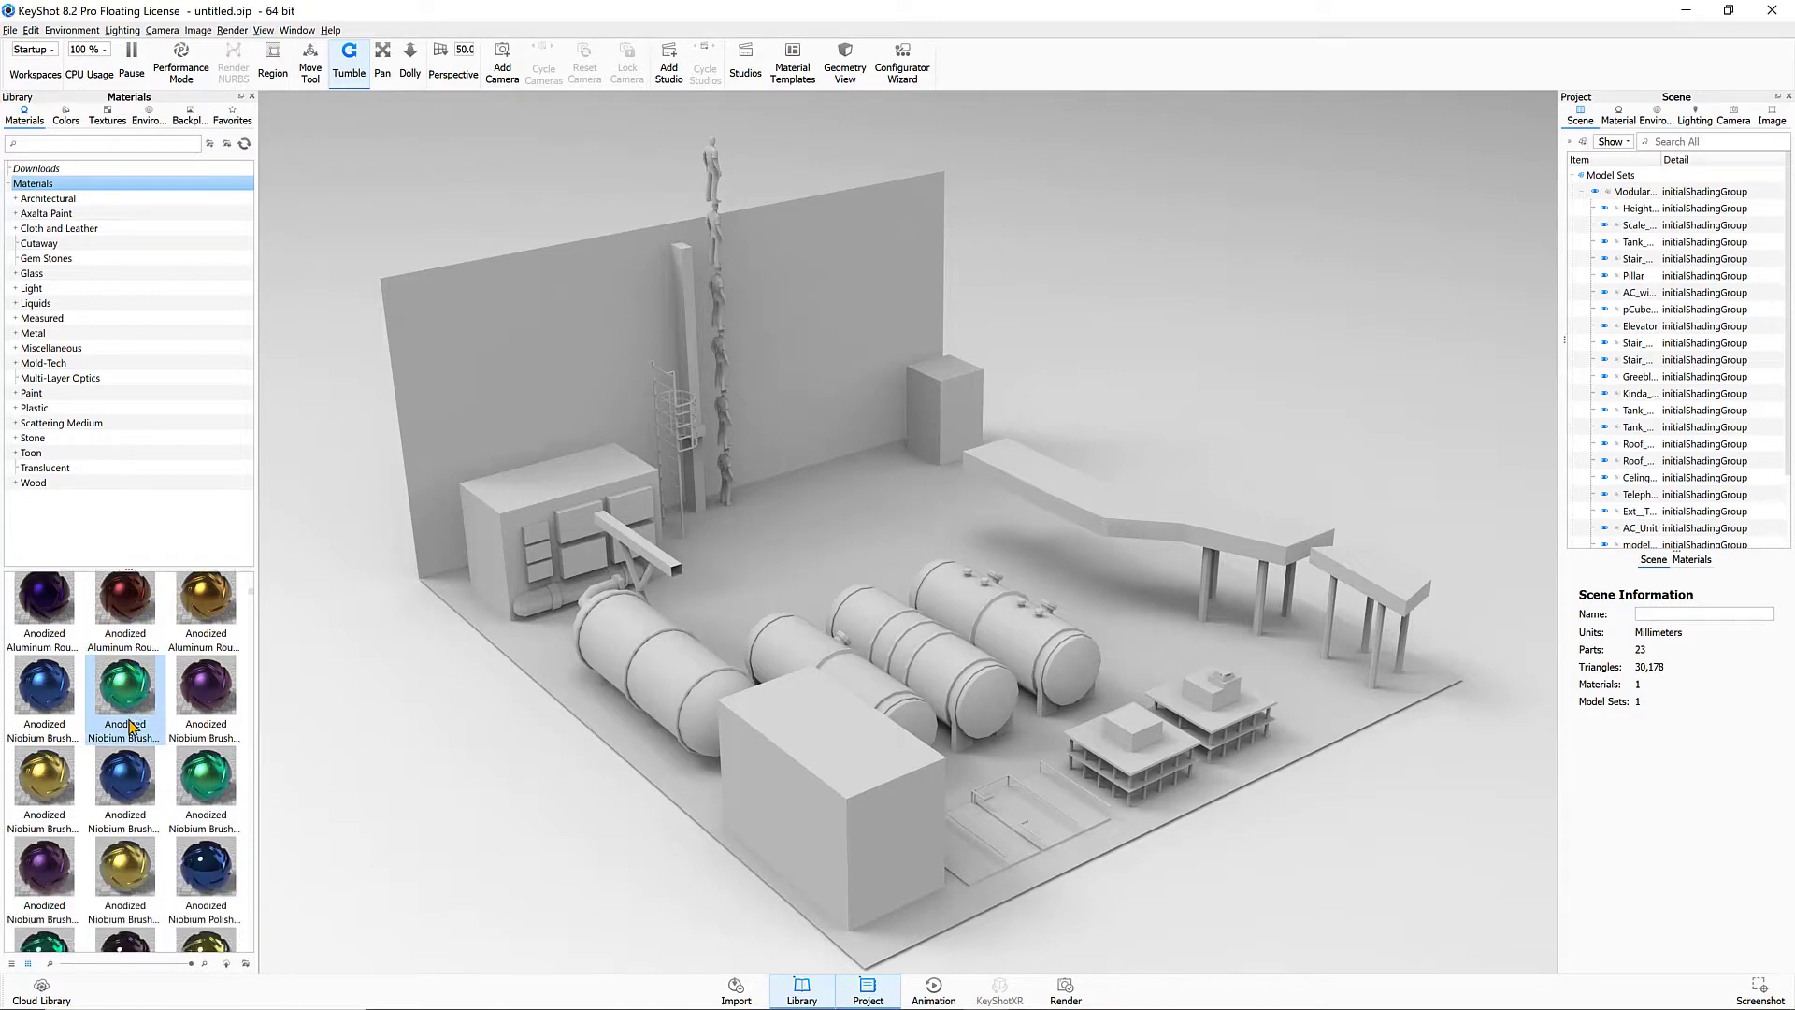
pyautogui.scroll(-10, 131, 728)
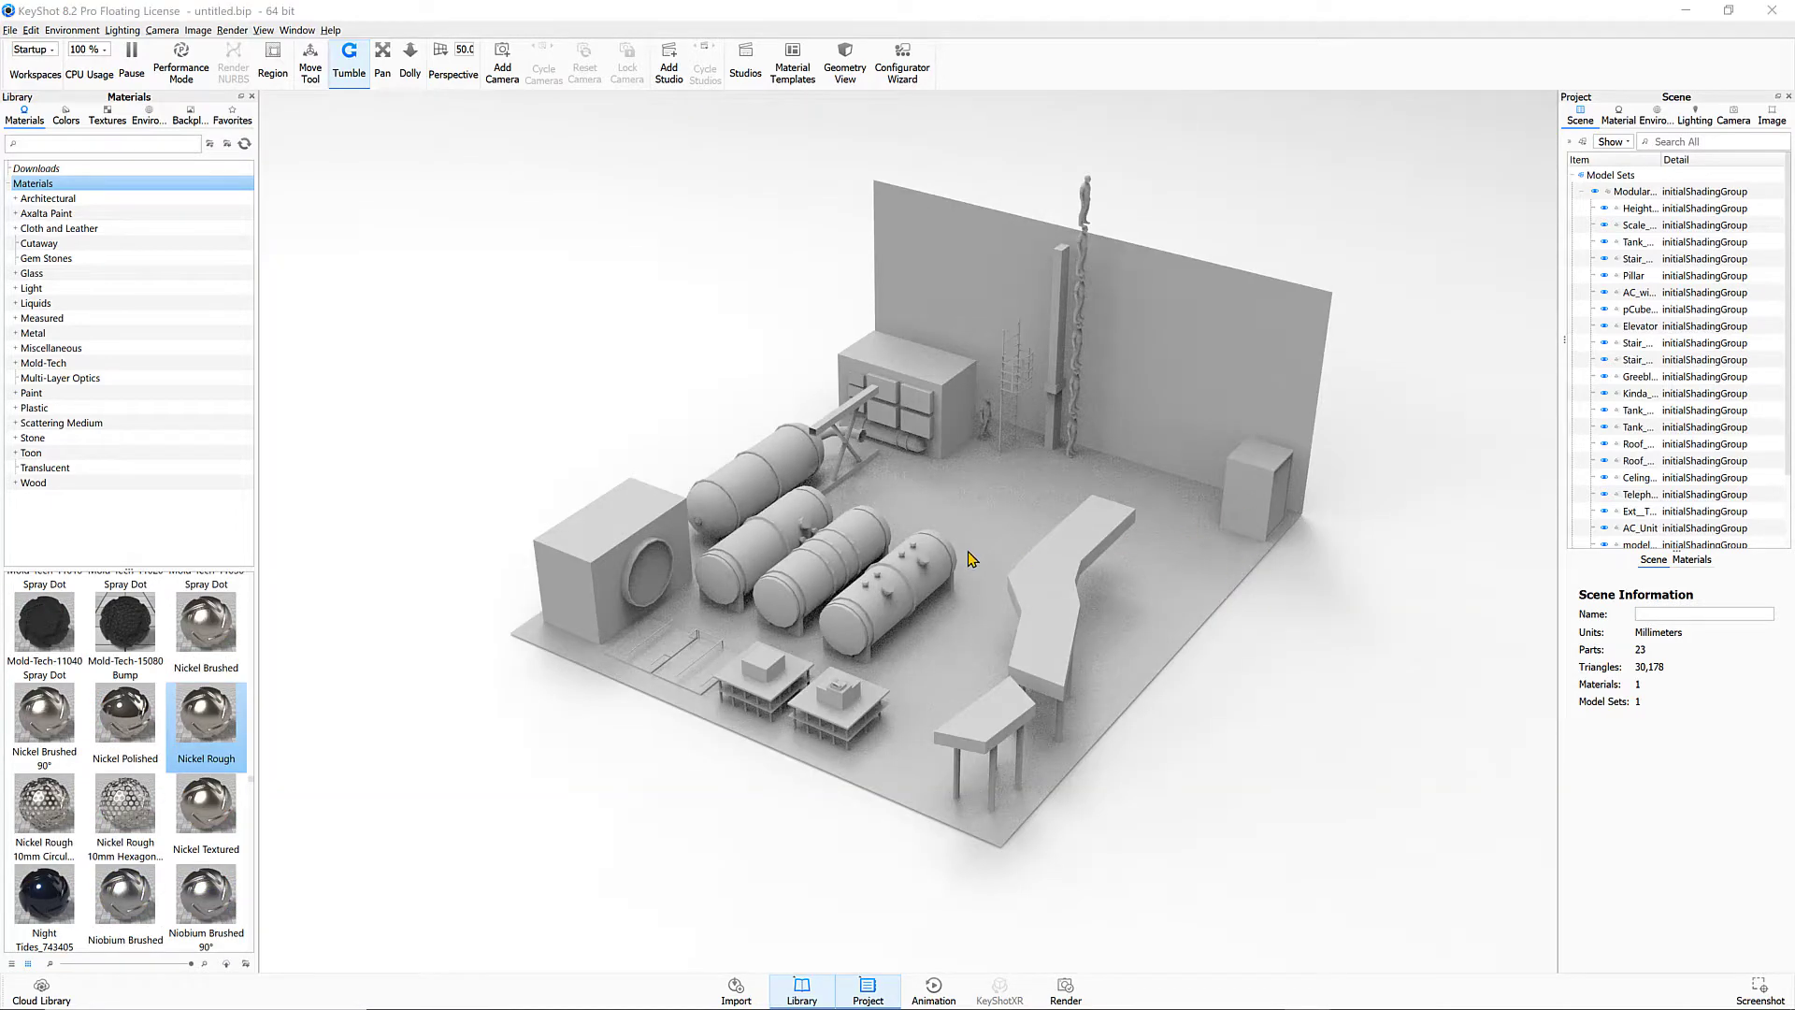
# Select the horizontal storage tanks one at a time, starting with Tank_Rings2, to check which scene part each one is
pyautogui.scroll(6, 946, 530)
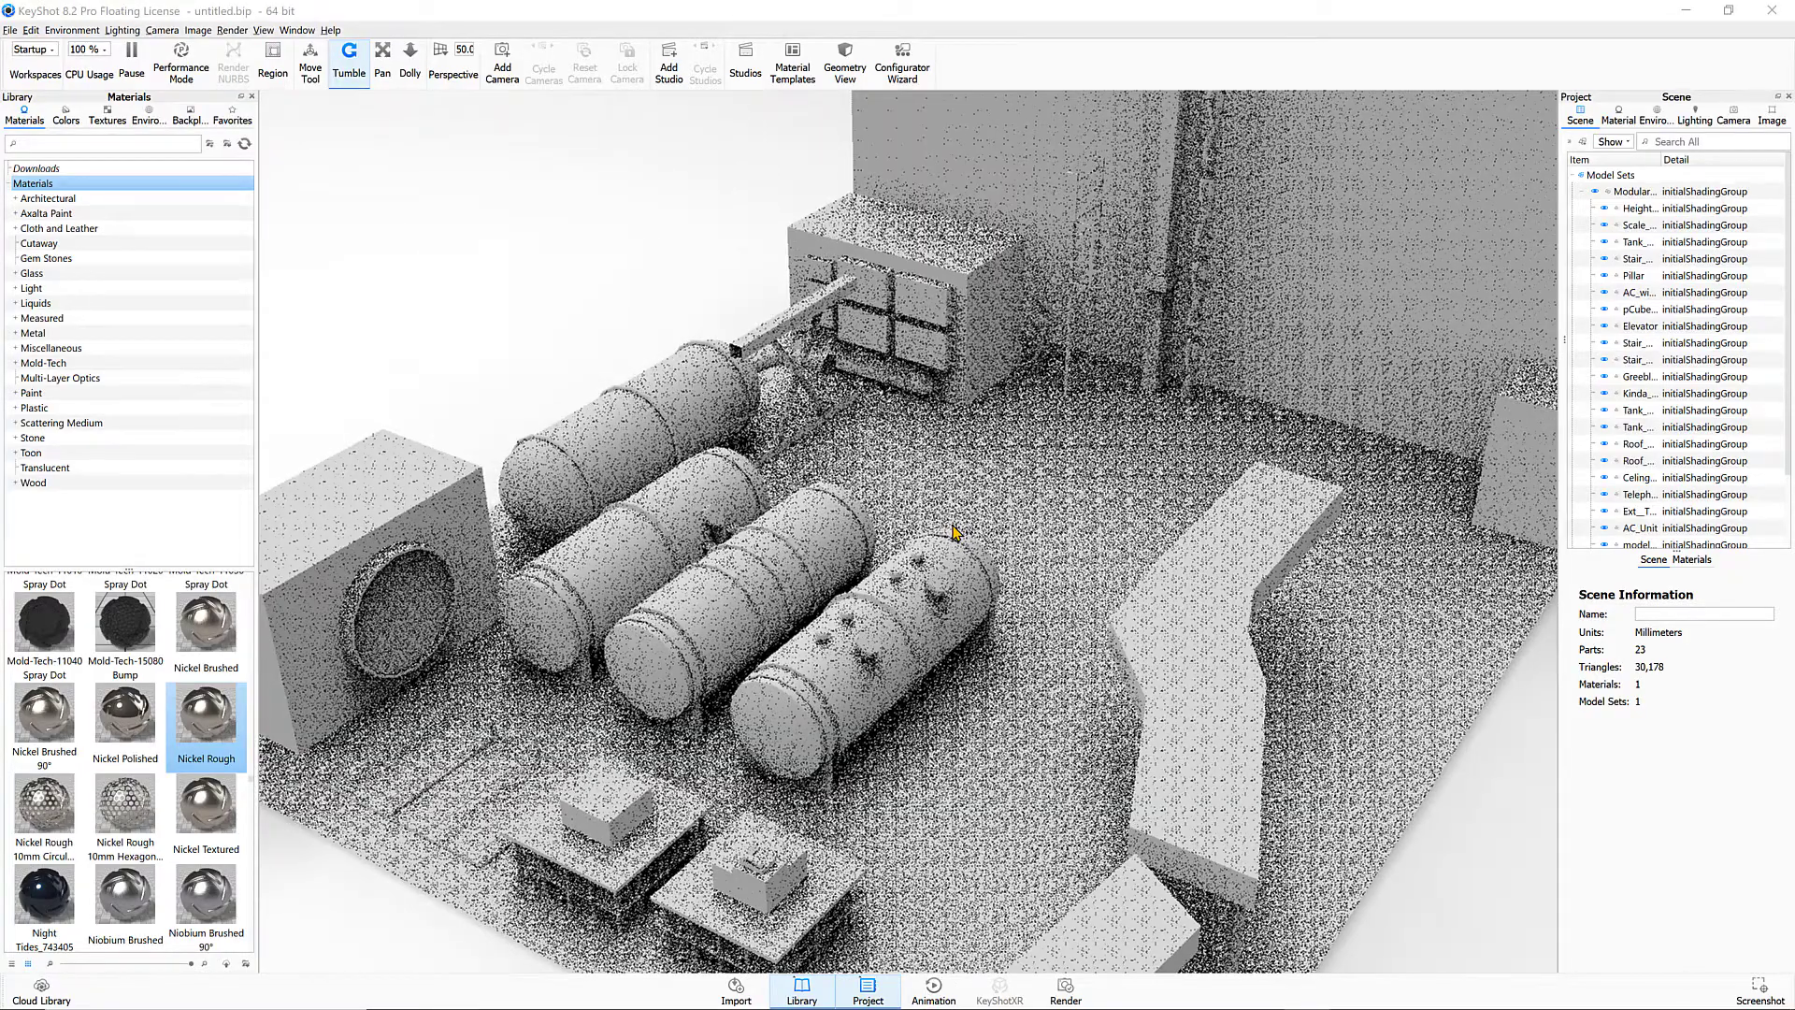
pyautogui.scroll(4, 1050, 515)
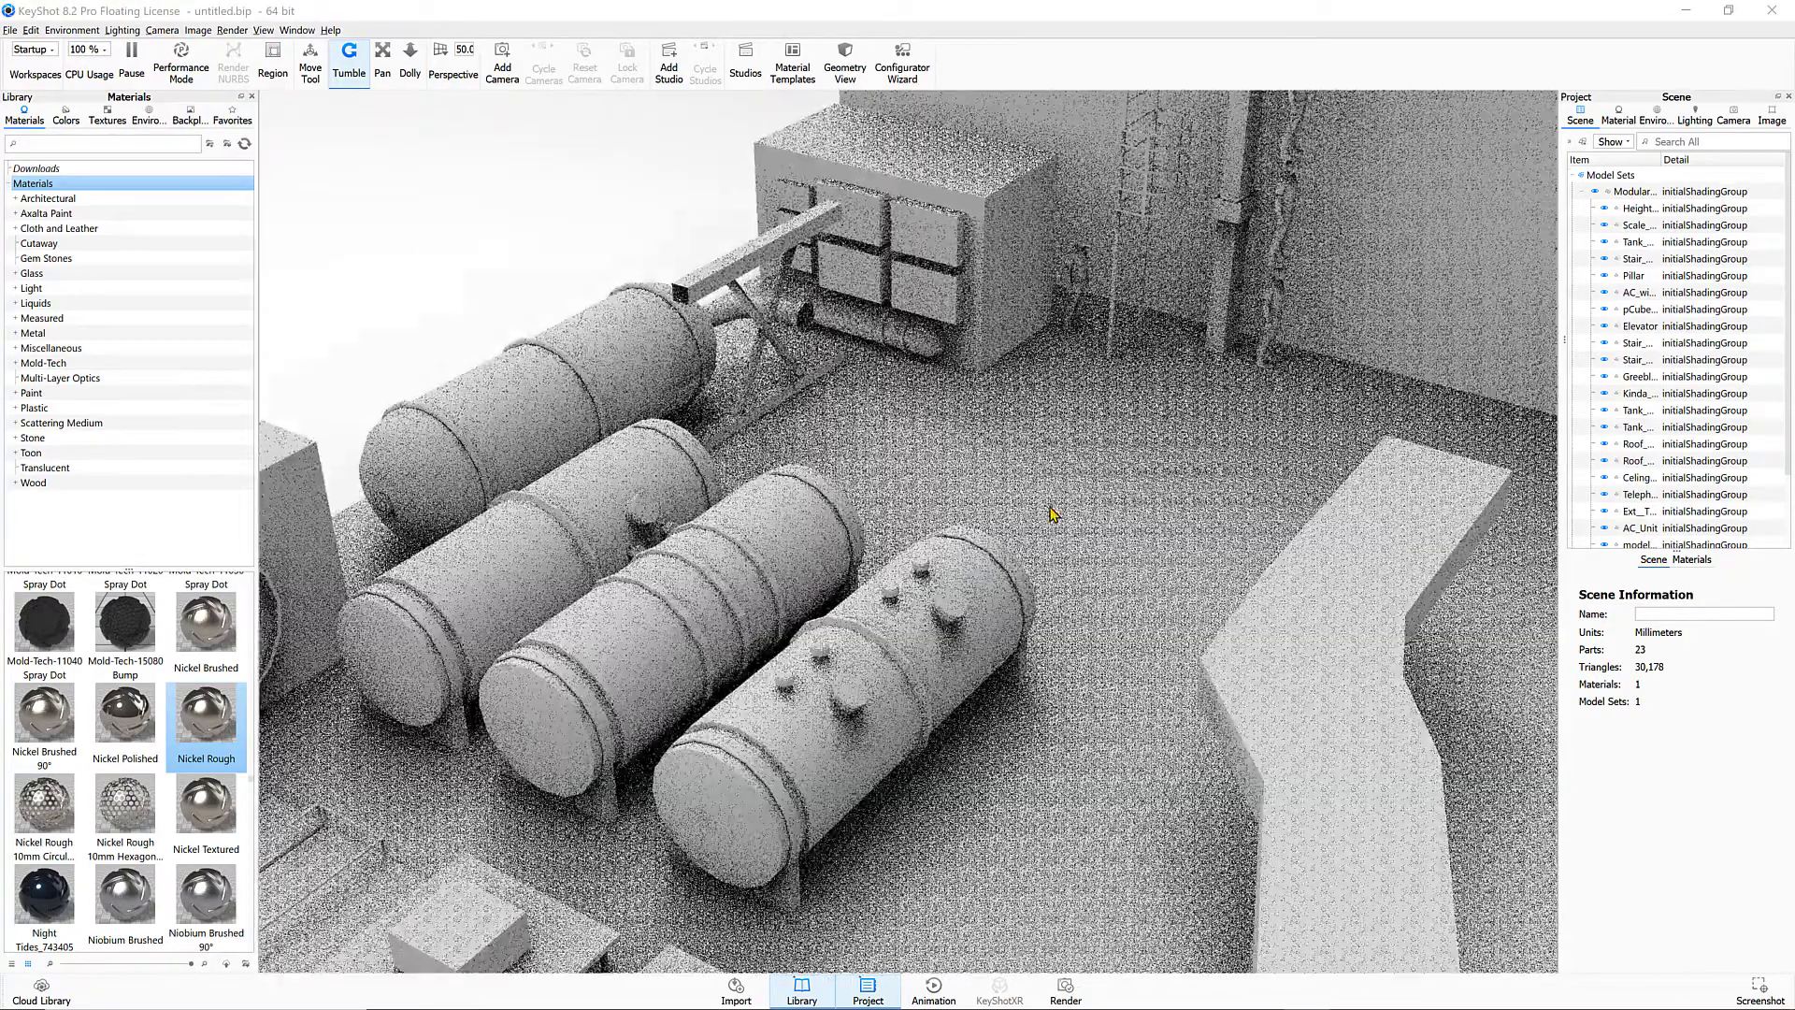
pyautogui.moveTo(1050, 514); pyautogui.dragTo(430, 516)
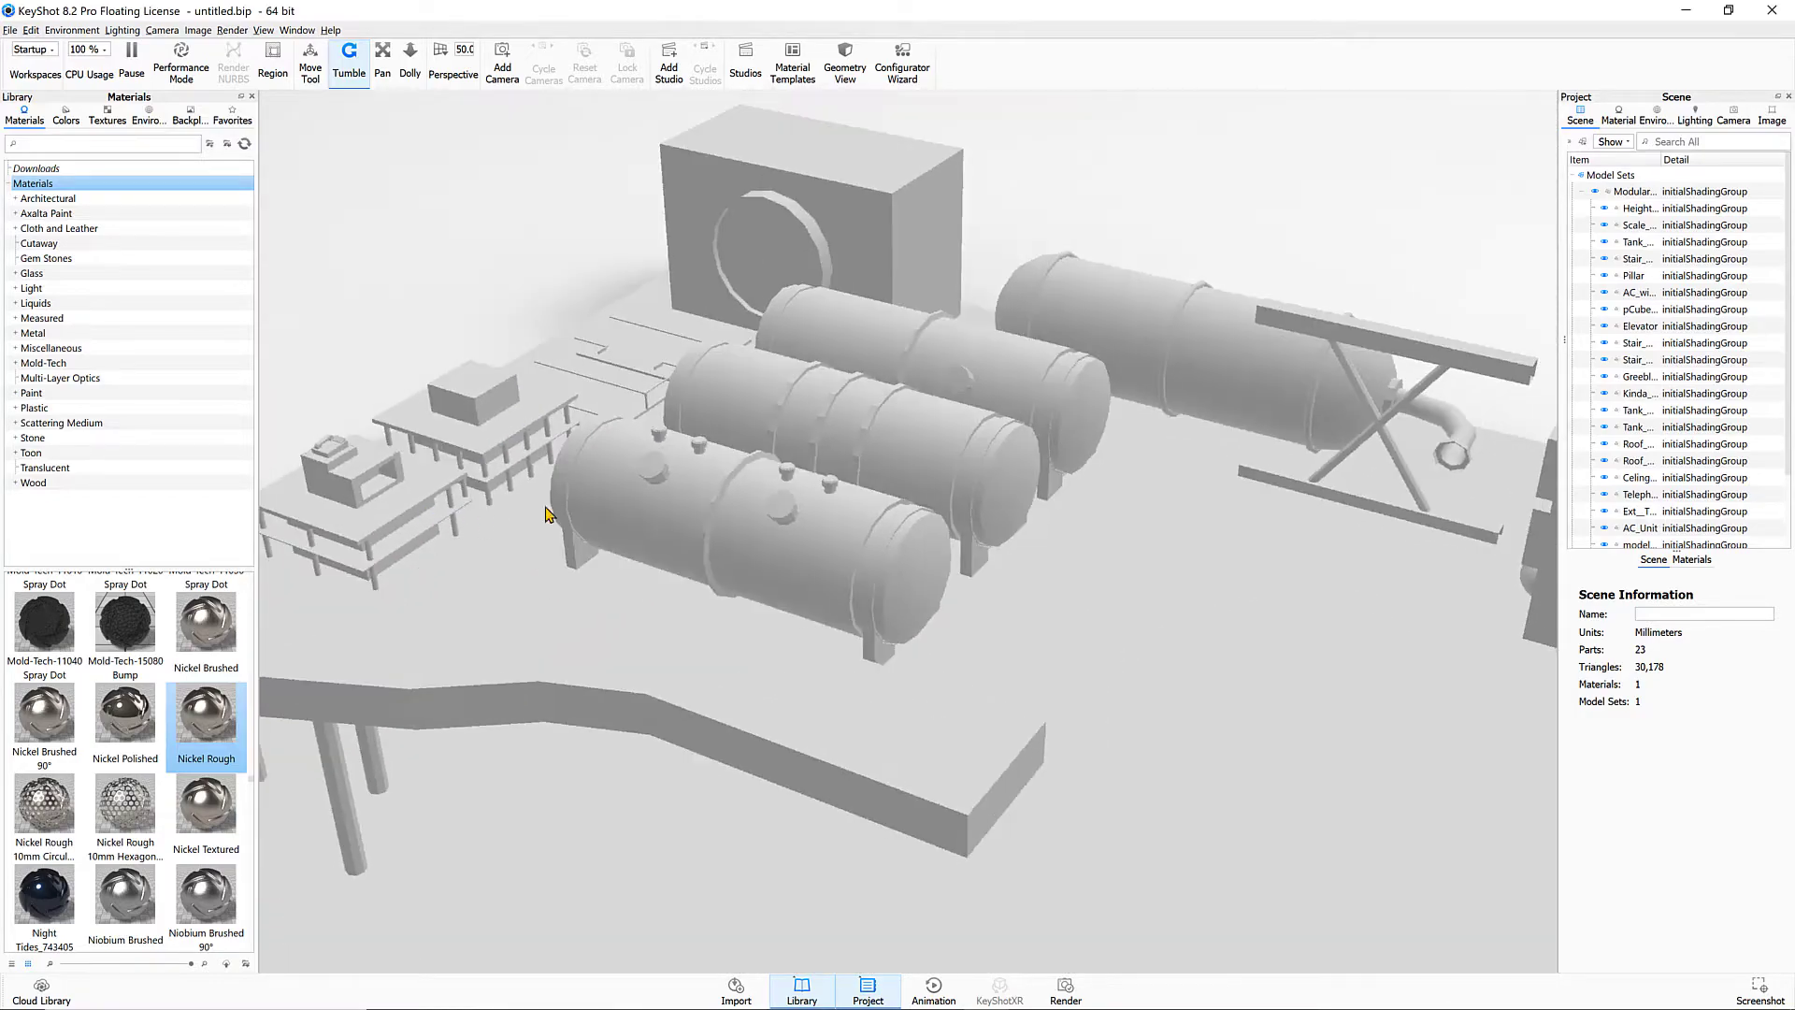
pyautogui.moveTo(551, 514); pyautogui.dragTo(457, 520)
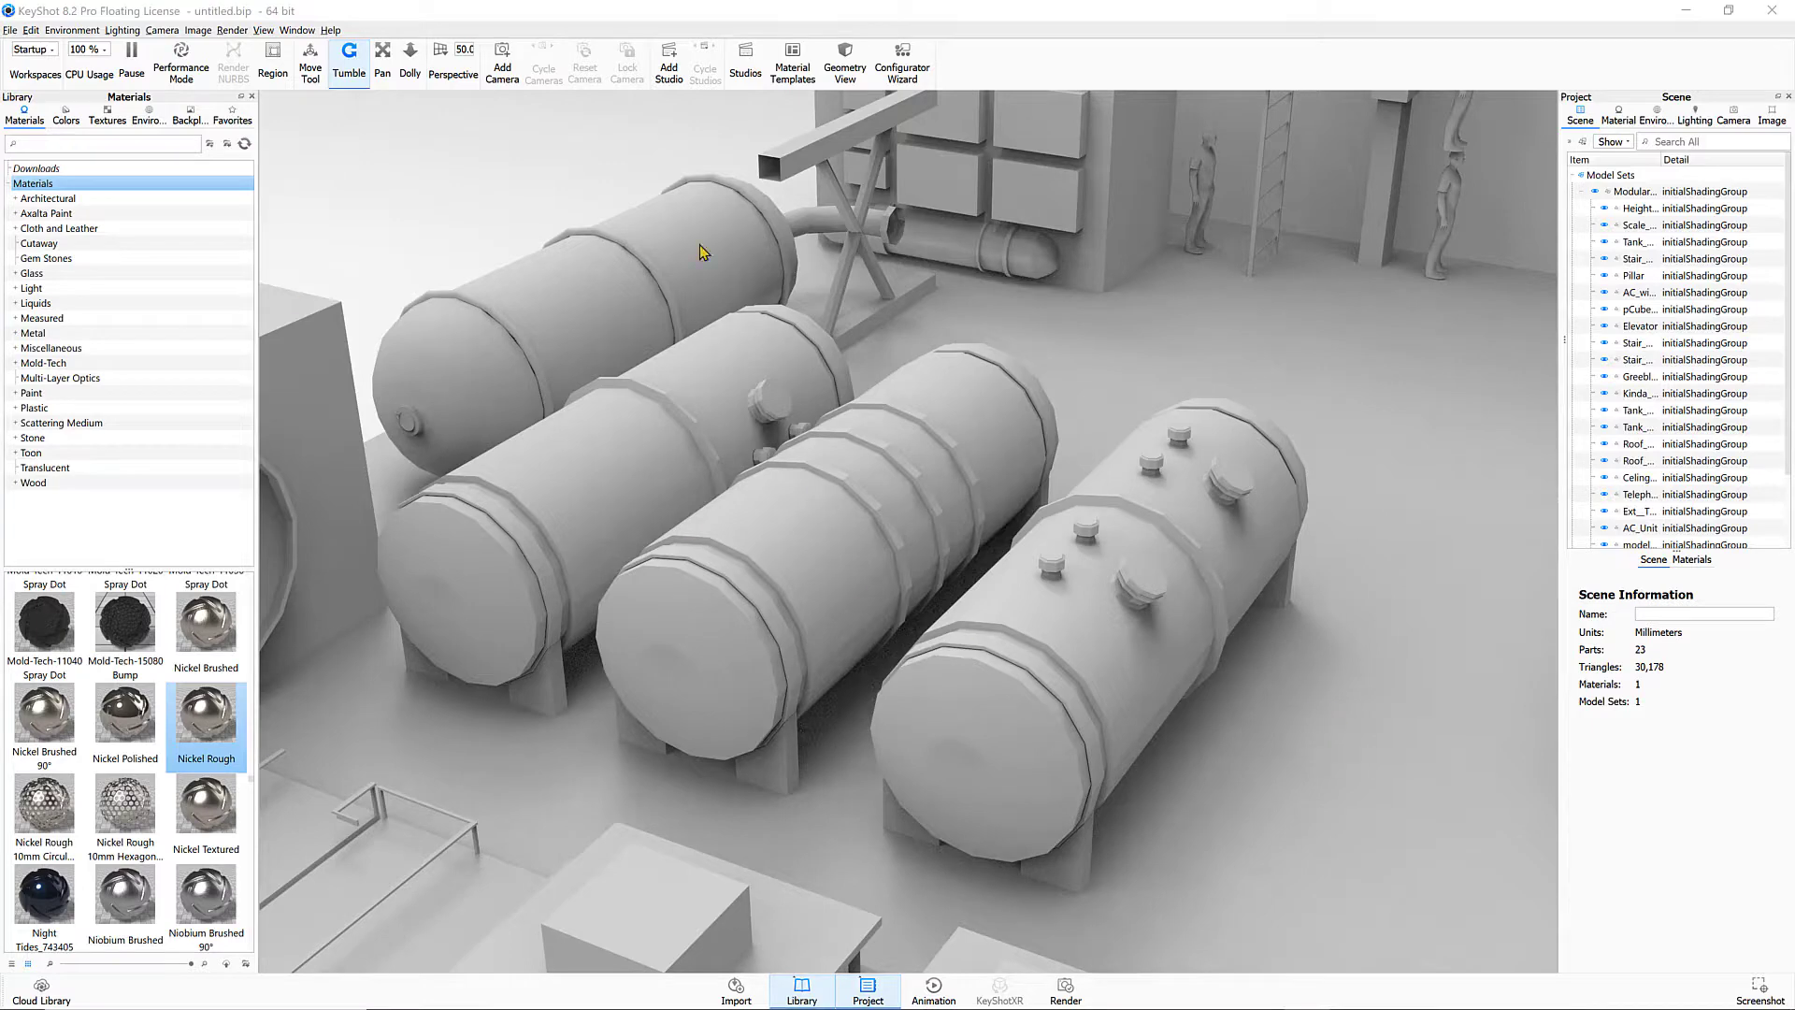
pyautogui.click(1054, 613)
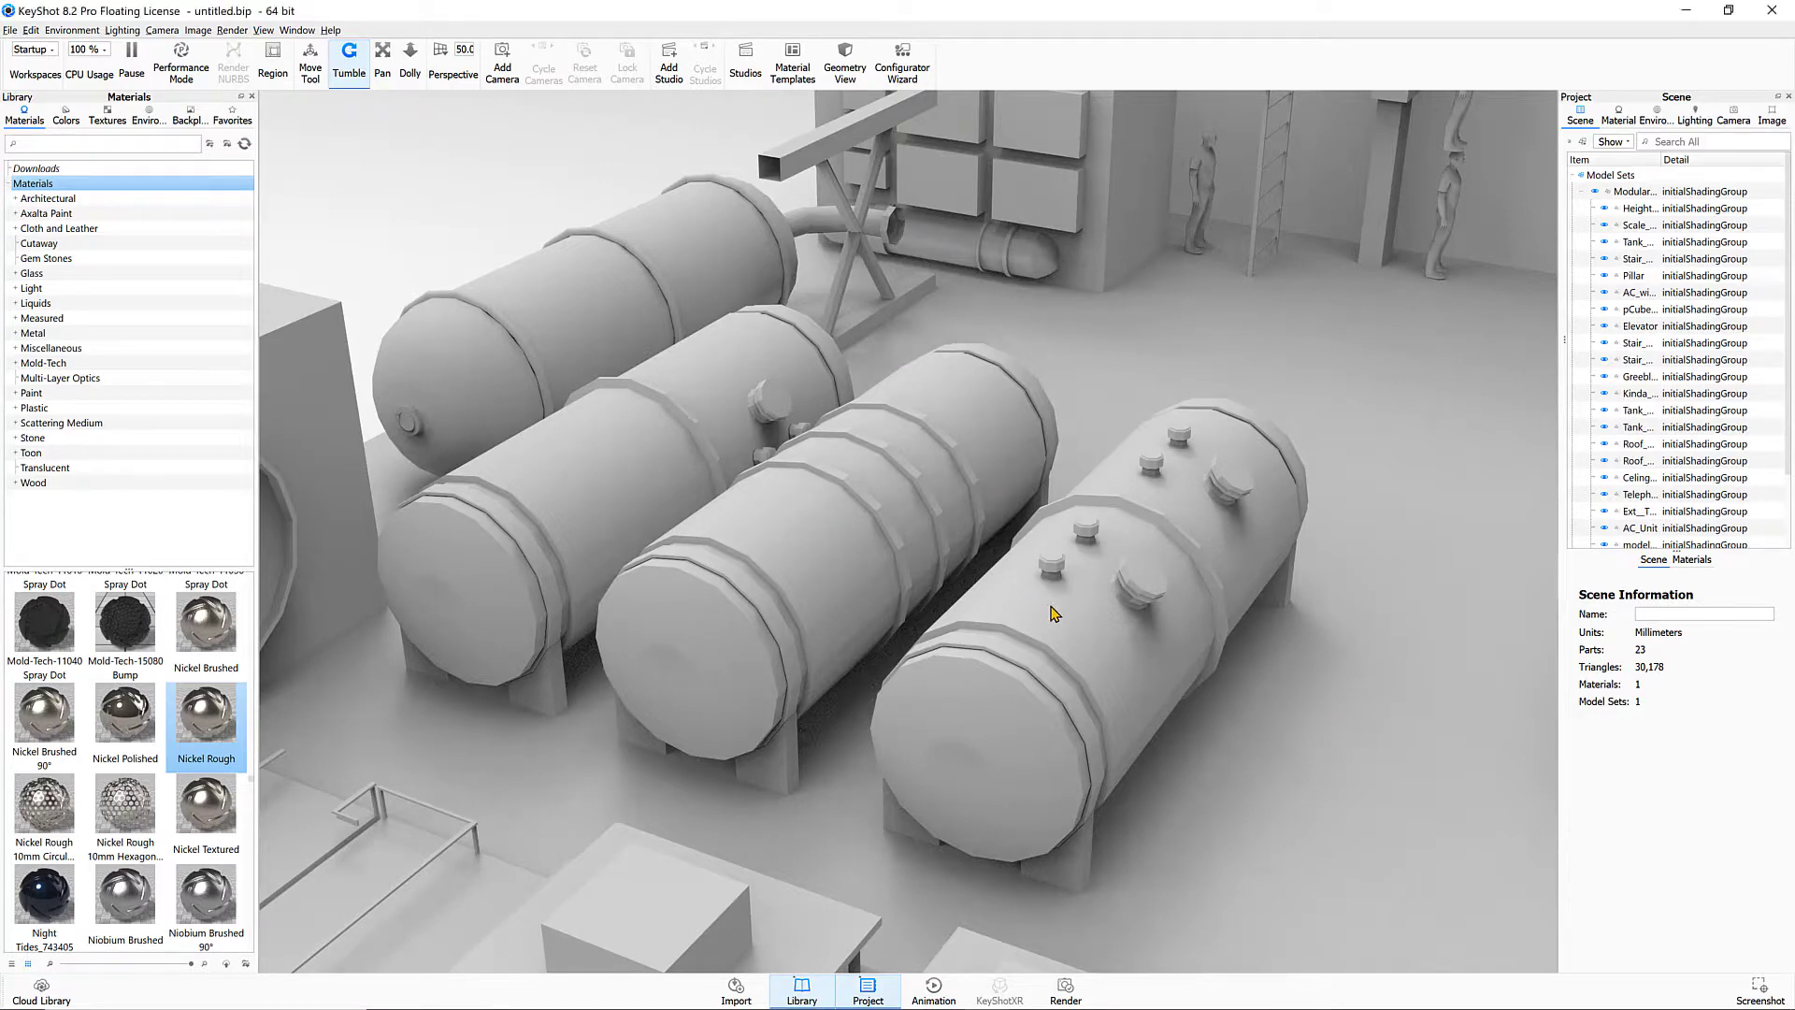
pyautogui.click(785, 542)
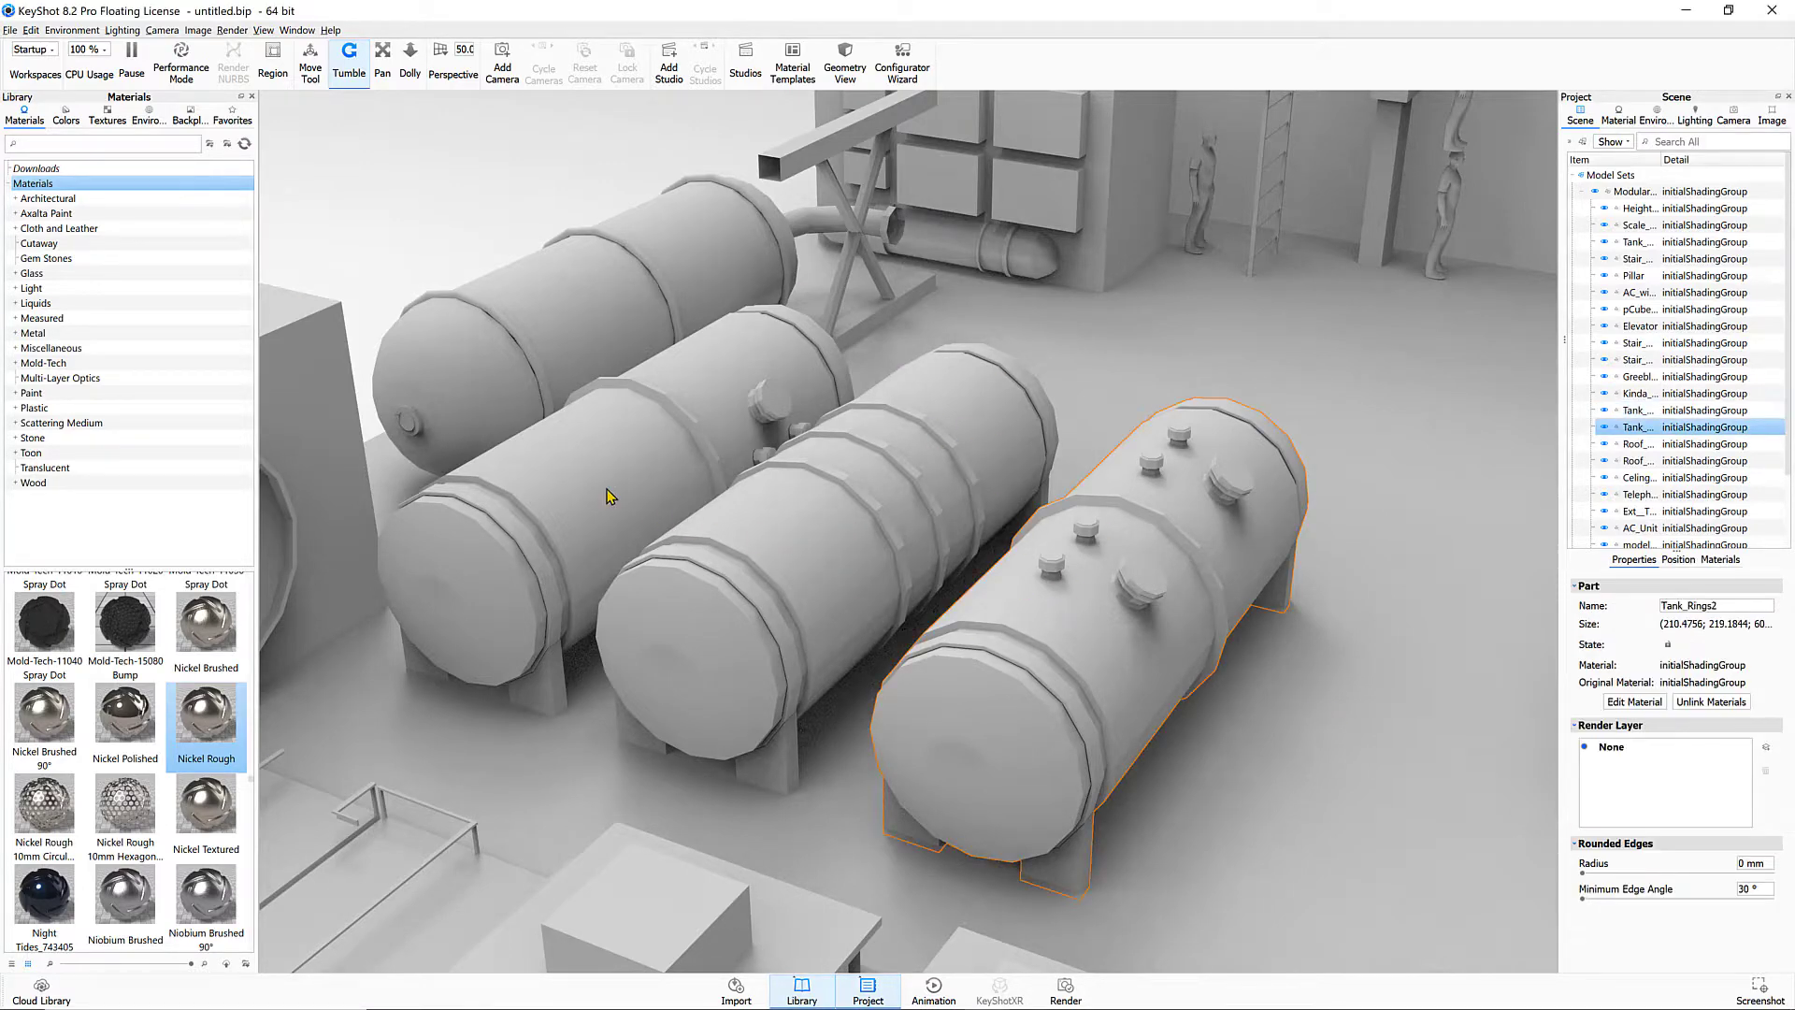
pyautogui.click(593, 496)
# Select all four storage tanks together, starting with Ext__Tank, and replace that selection with the Telephone part
pyautogui.click(480, 364)
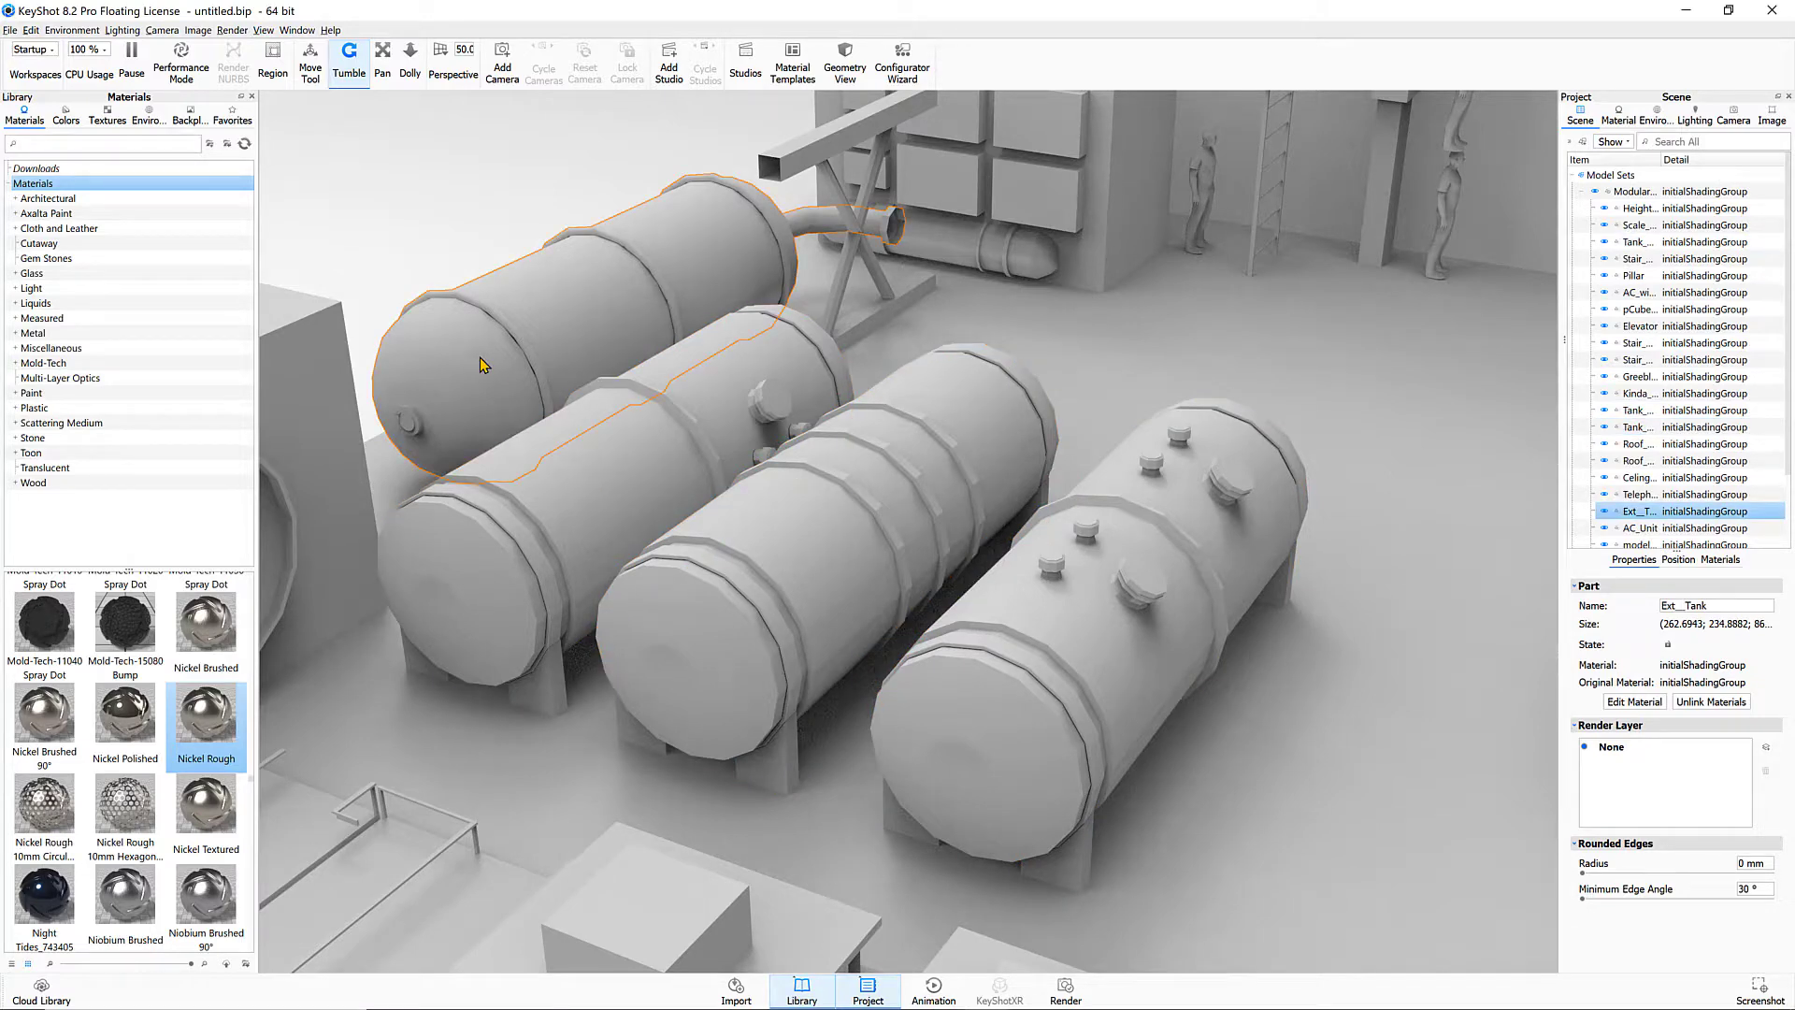
pyautogui.keyDown('shift'); pyautogui.click(599, 483); pyautogui.keyUp('shift')
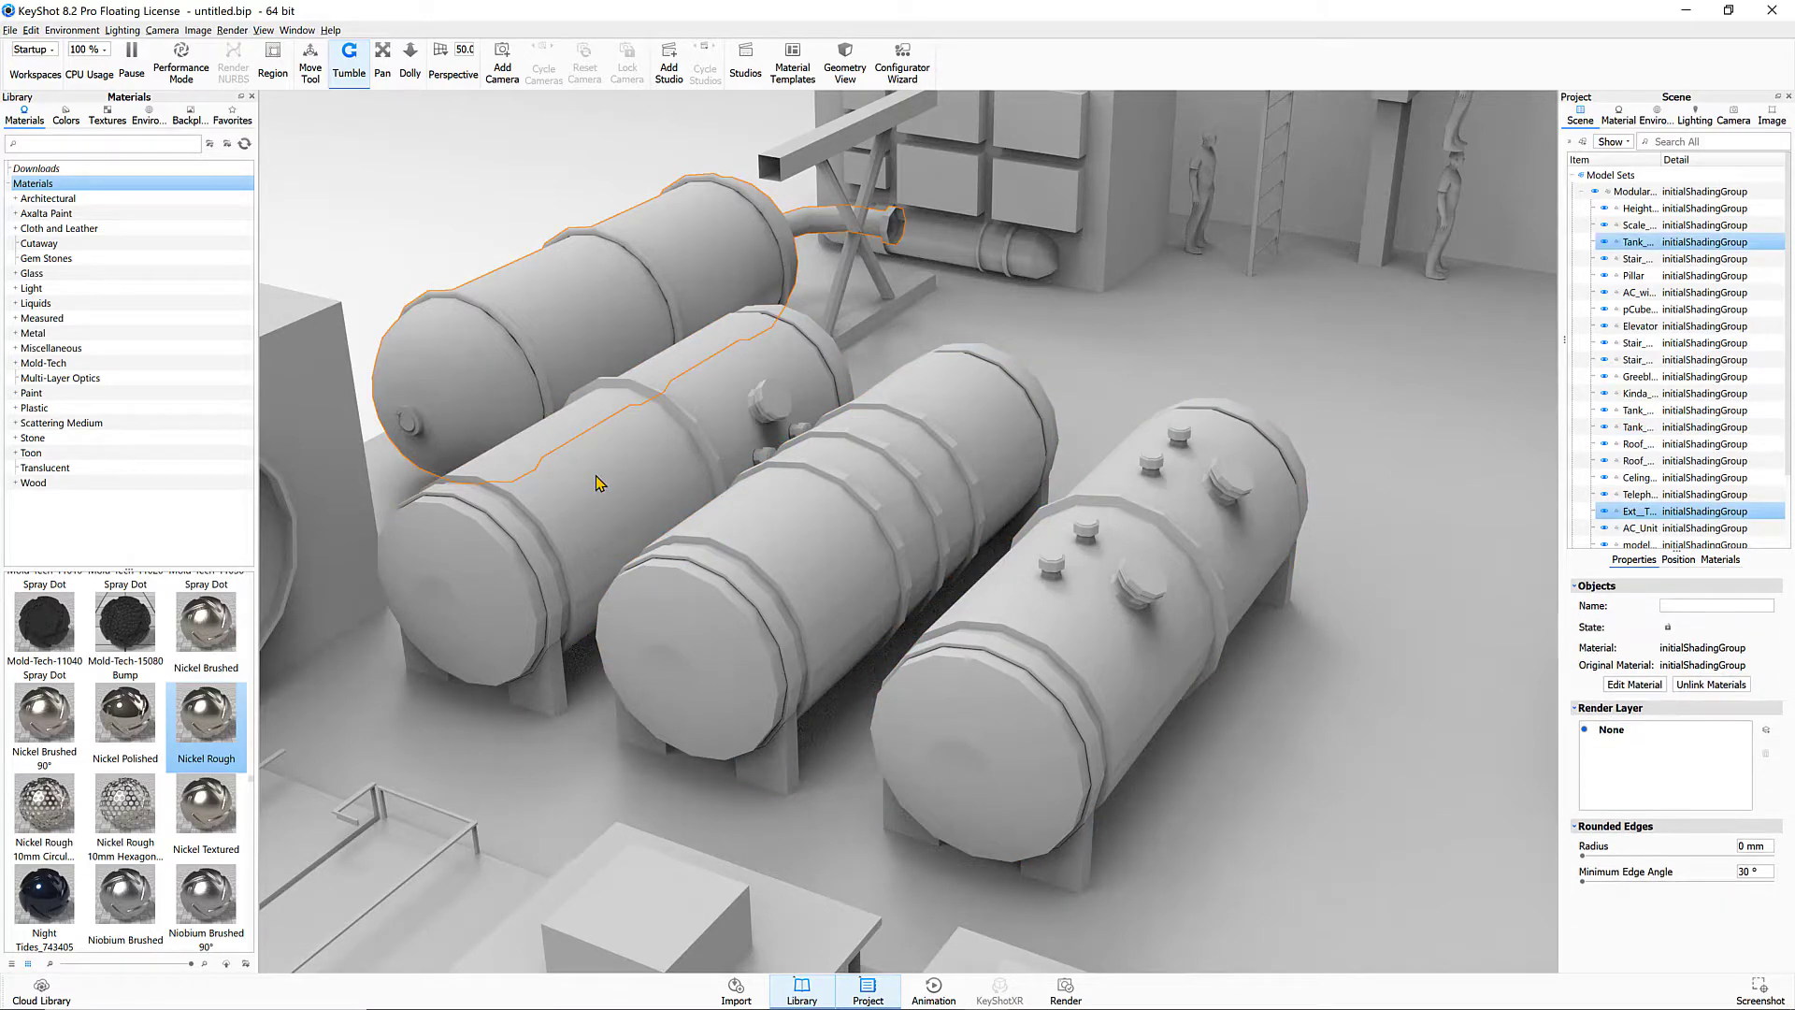
pyautogui.keyDown('shift'); pyautogui.click(826, 558); pyautogui.keyUp('shift')
pyautogui.keyDown('shift'); pyautogui.click(1028, 627); pyautogui.keyUp('shift')
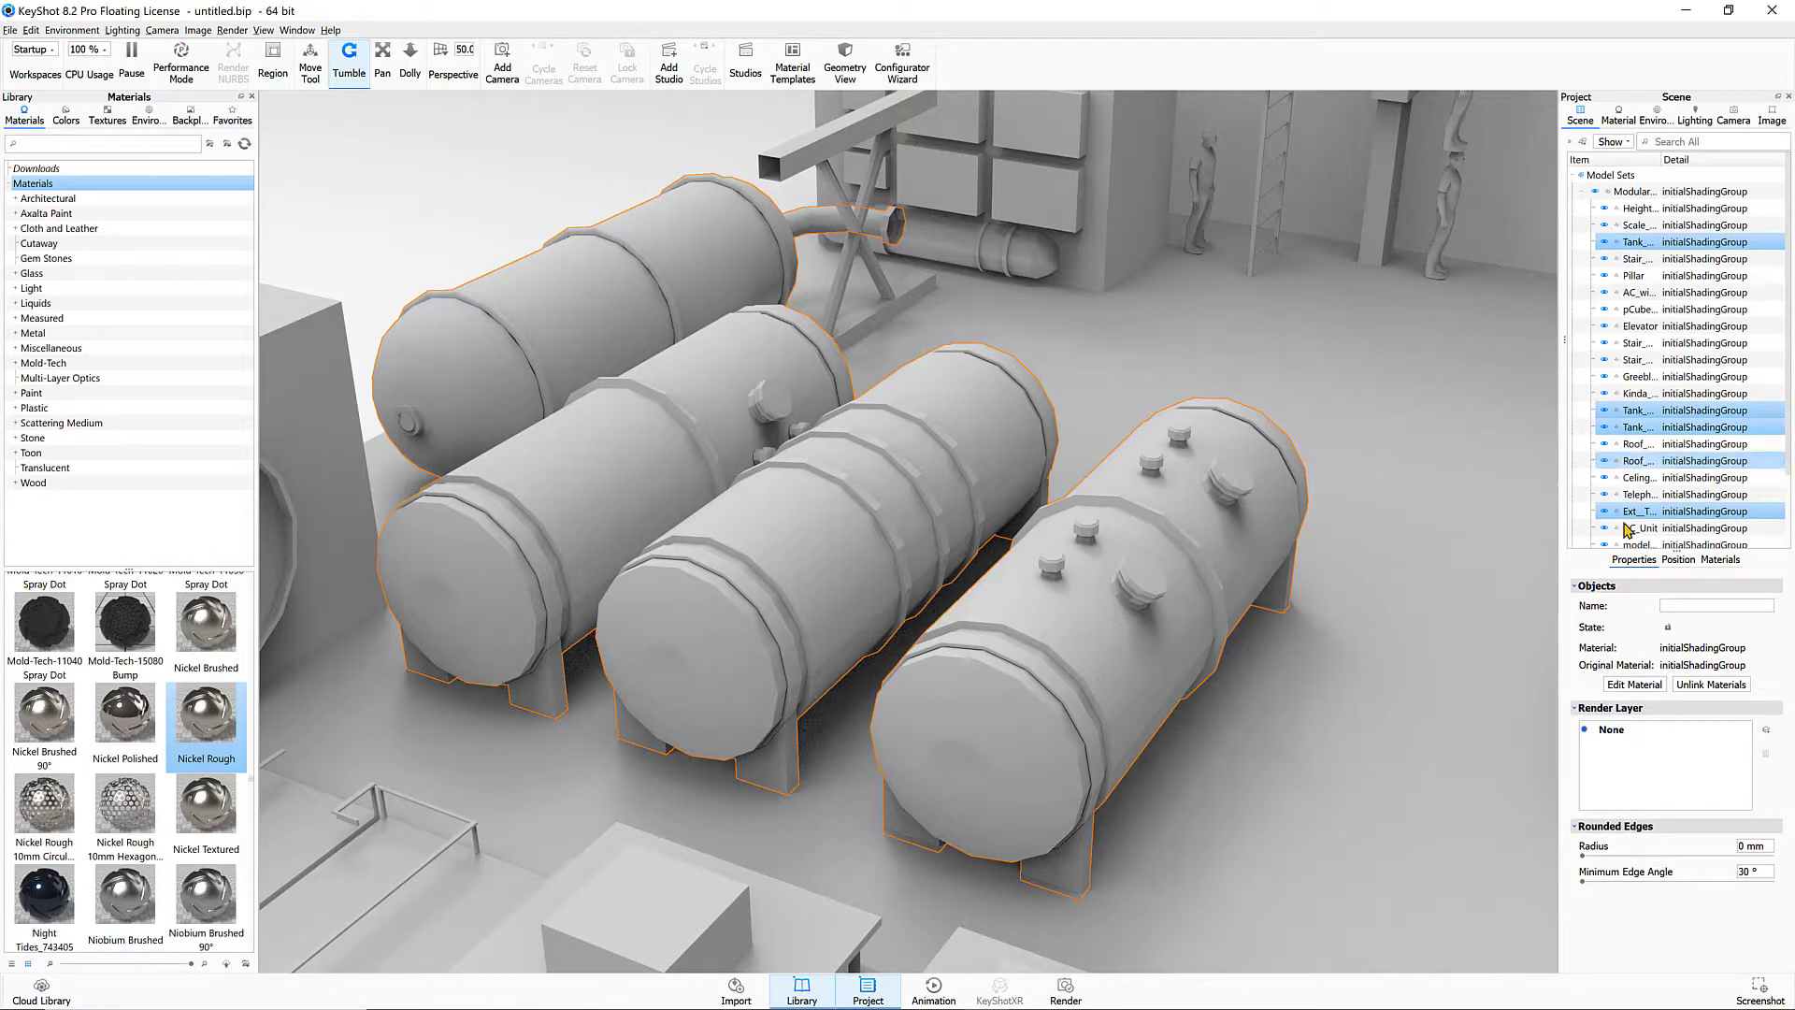
pyautogui.click(1545, 616)
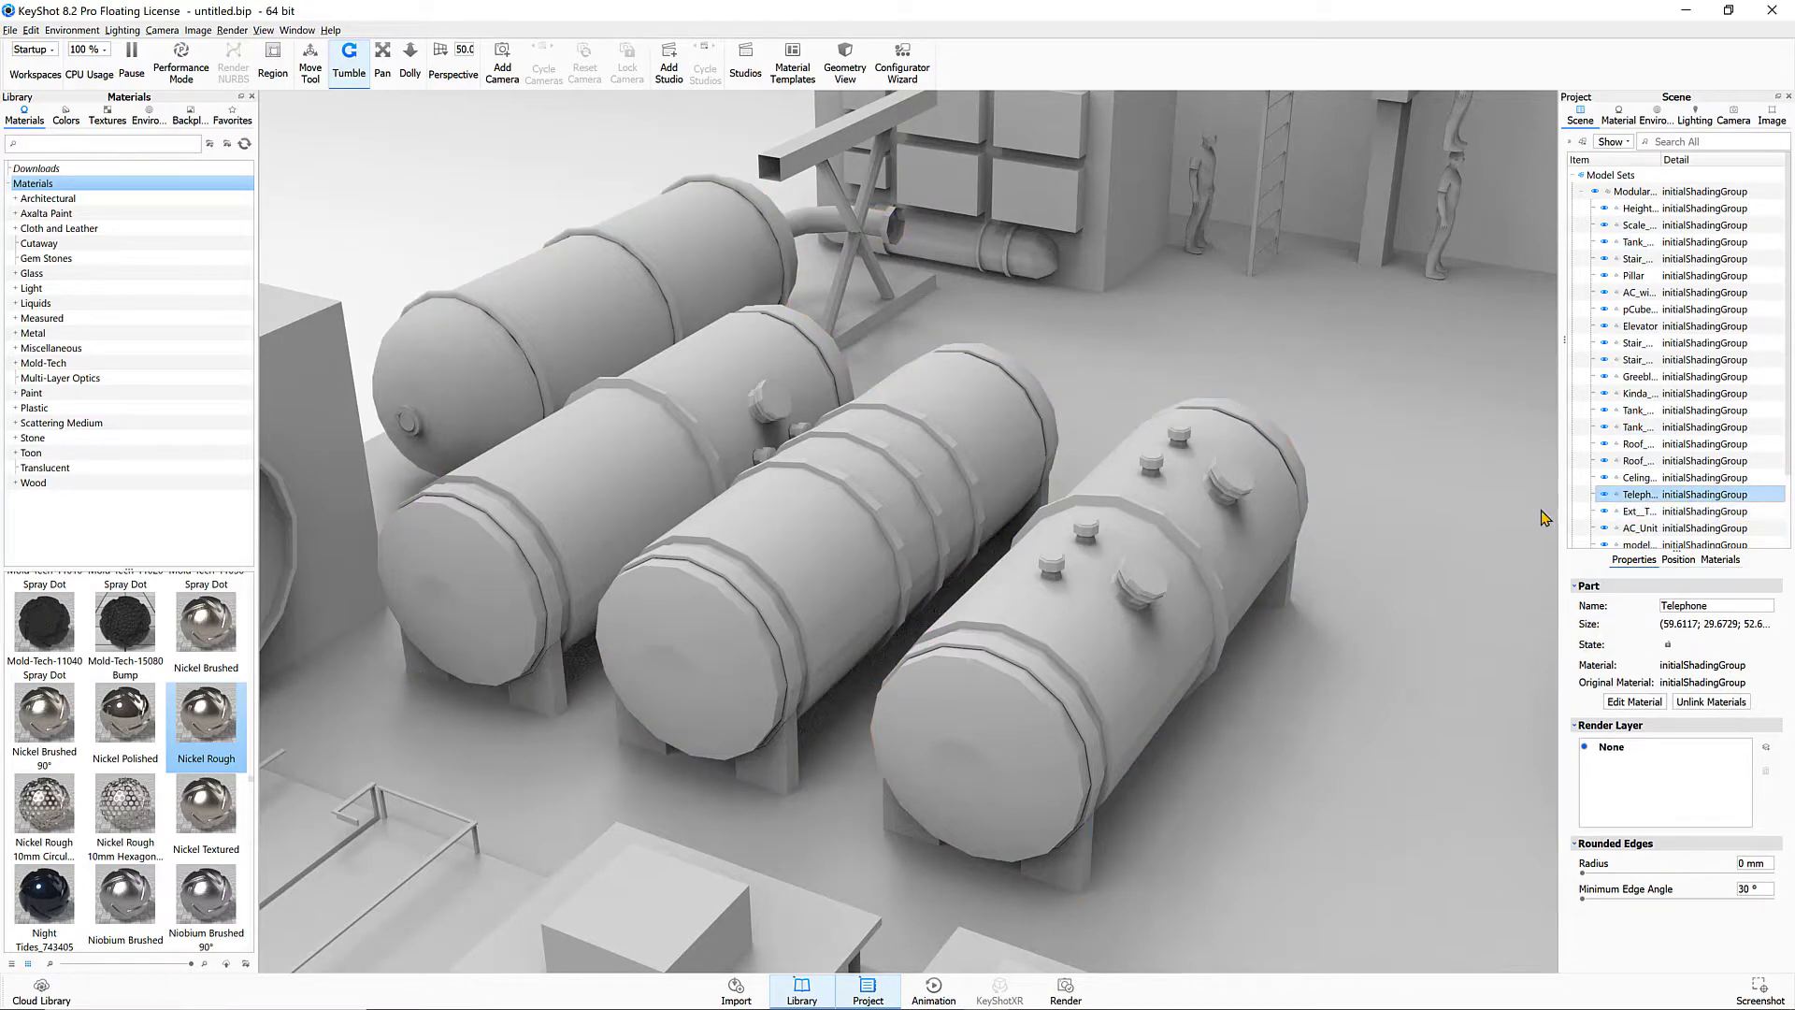
# Select the Roof_Unique_Entrance part in the scene list and preview the thumbnails of other parts, such as the stairs
pyautogui.click(1602, 443)
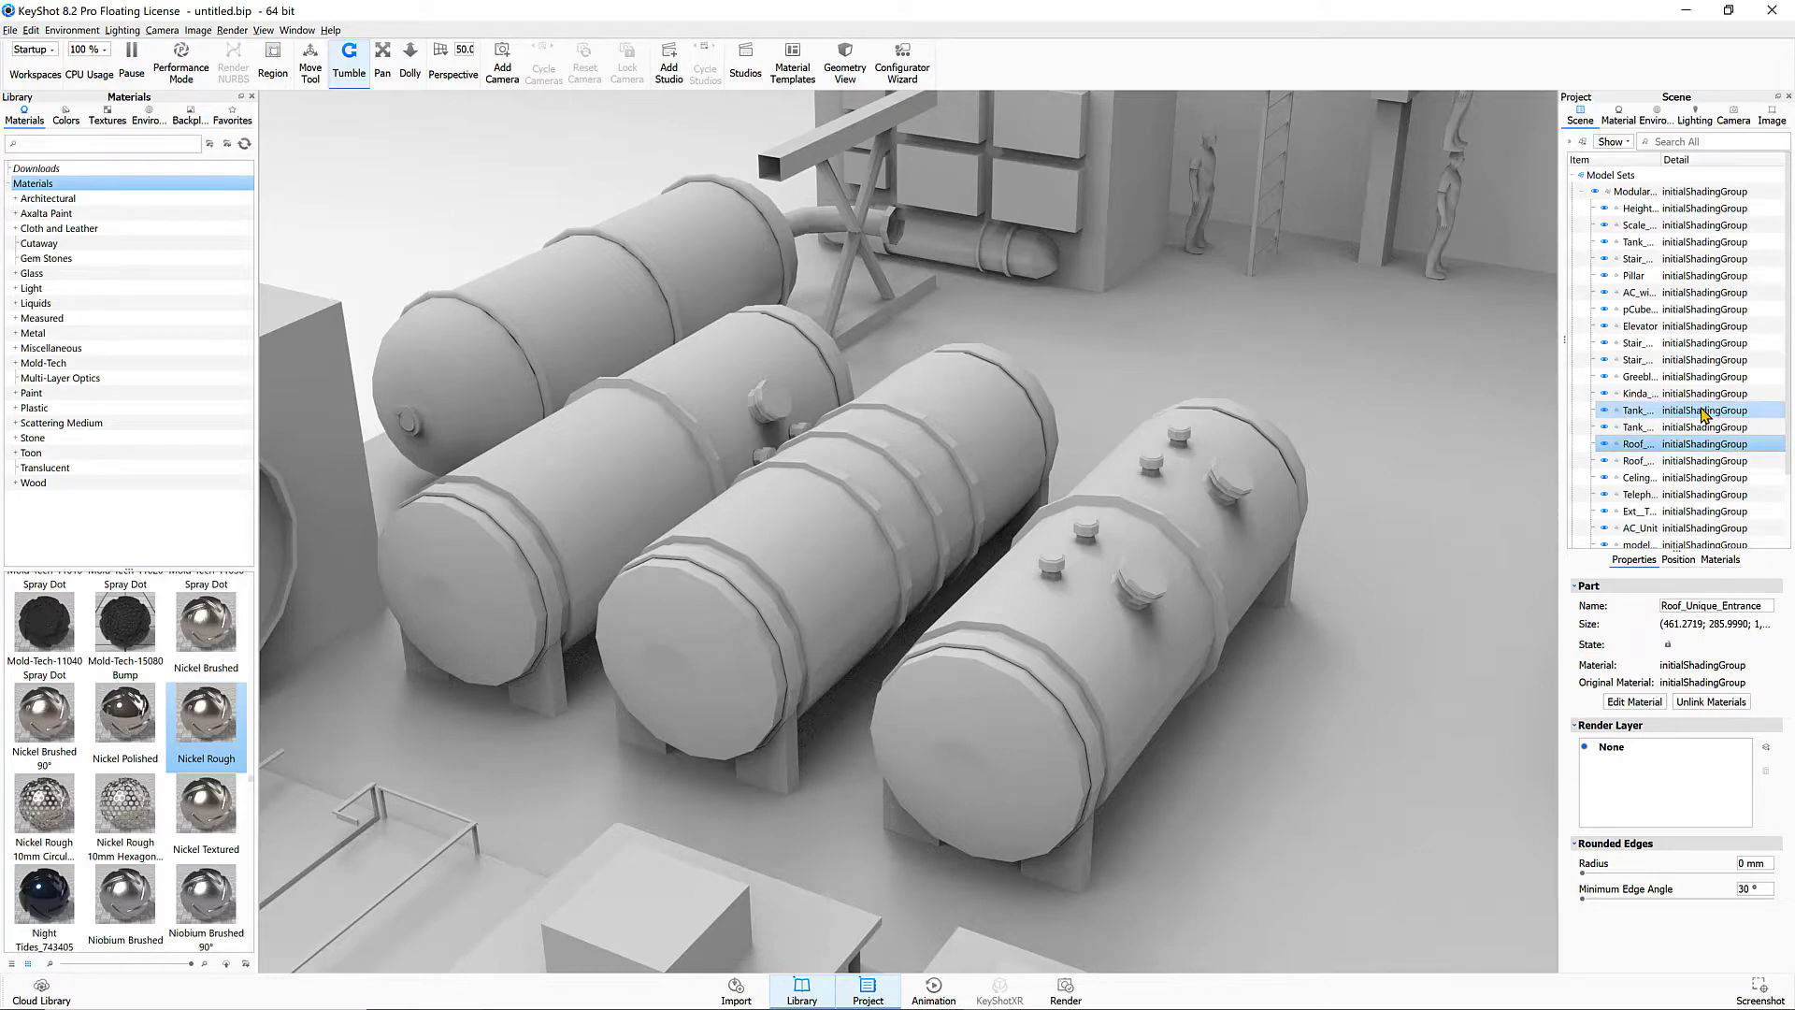
pyautogui.moveTo(1702, 409)
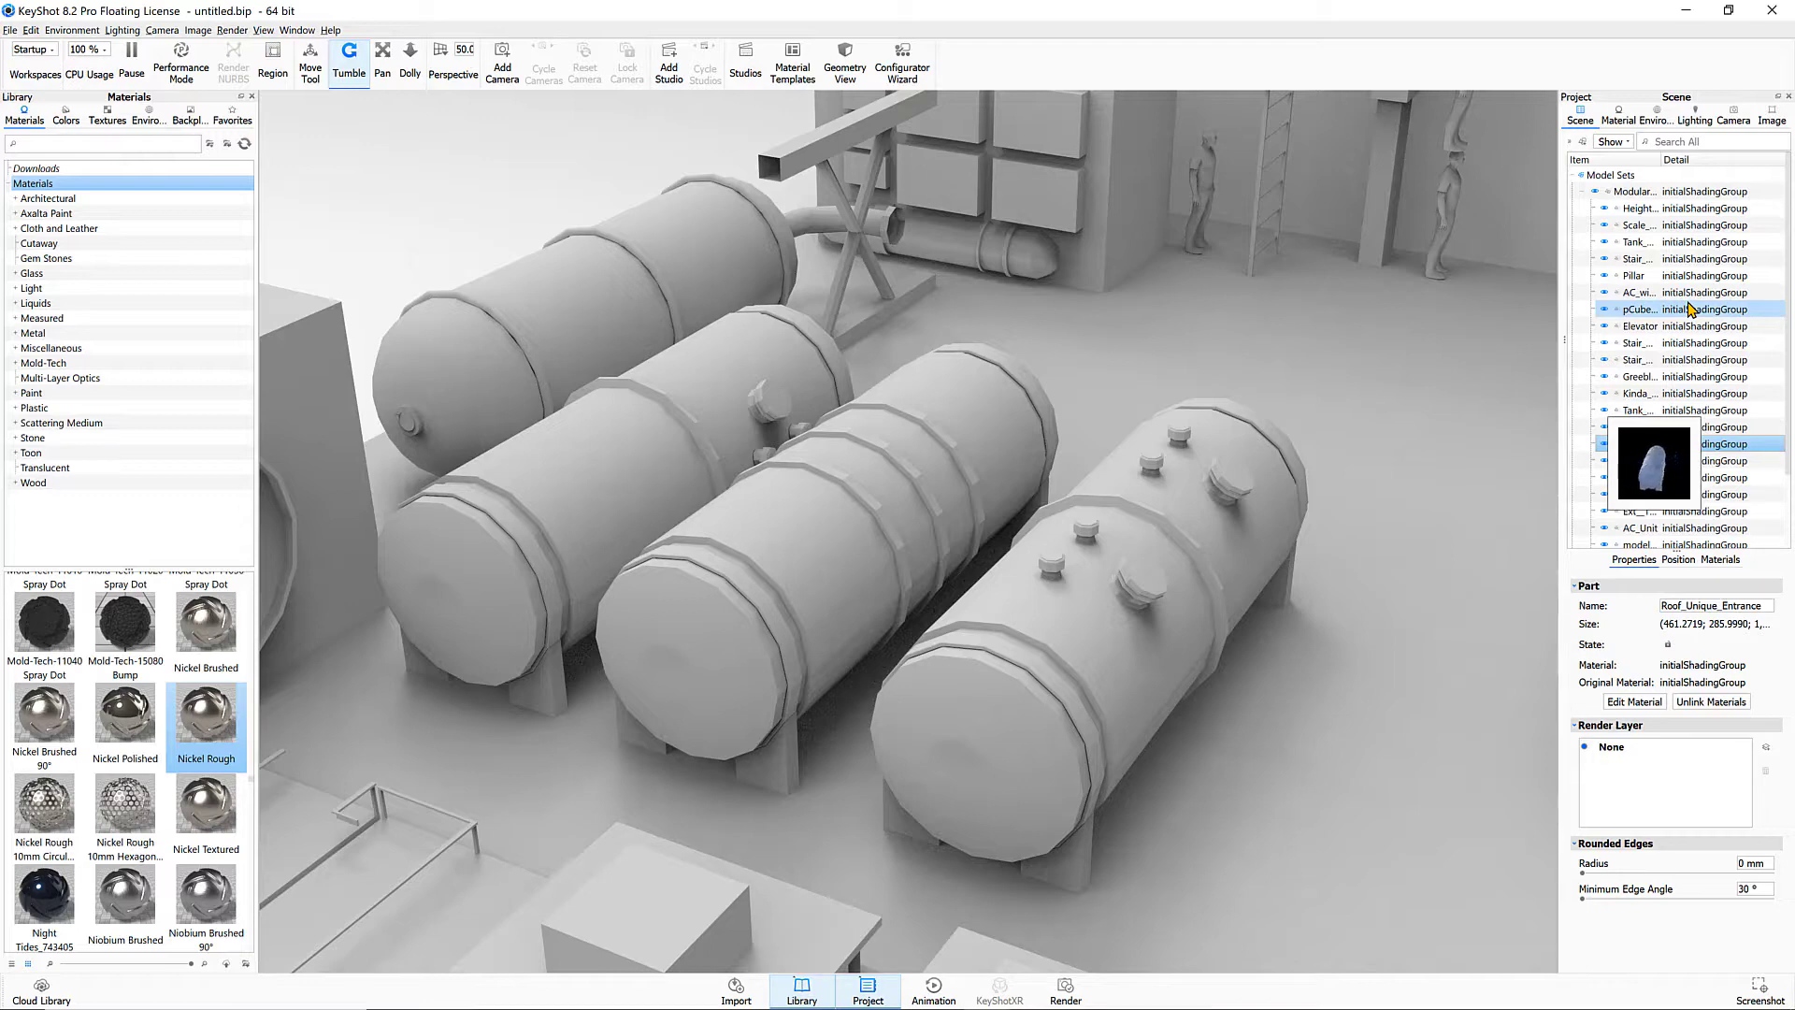
pyautogui.moveTo(1690, 308)
pyautogui.moveTo(1691, 264)
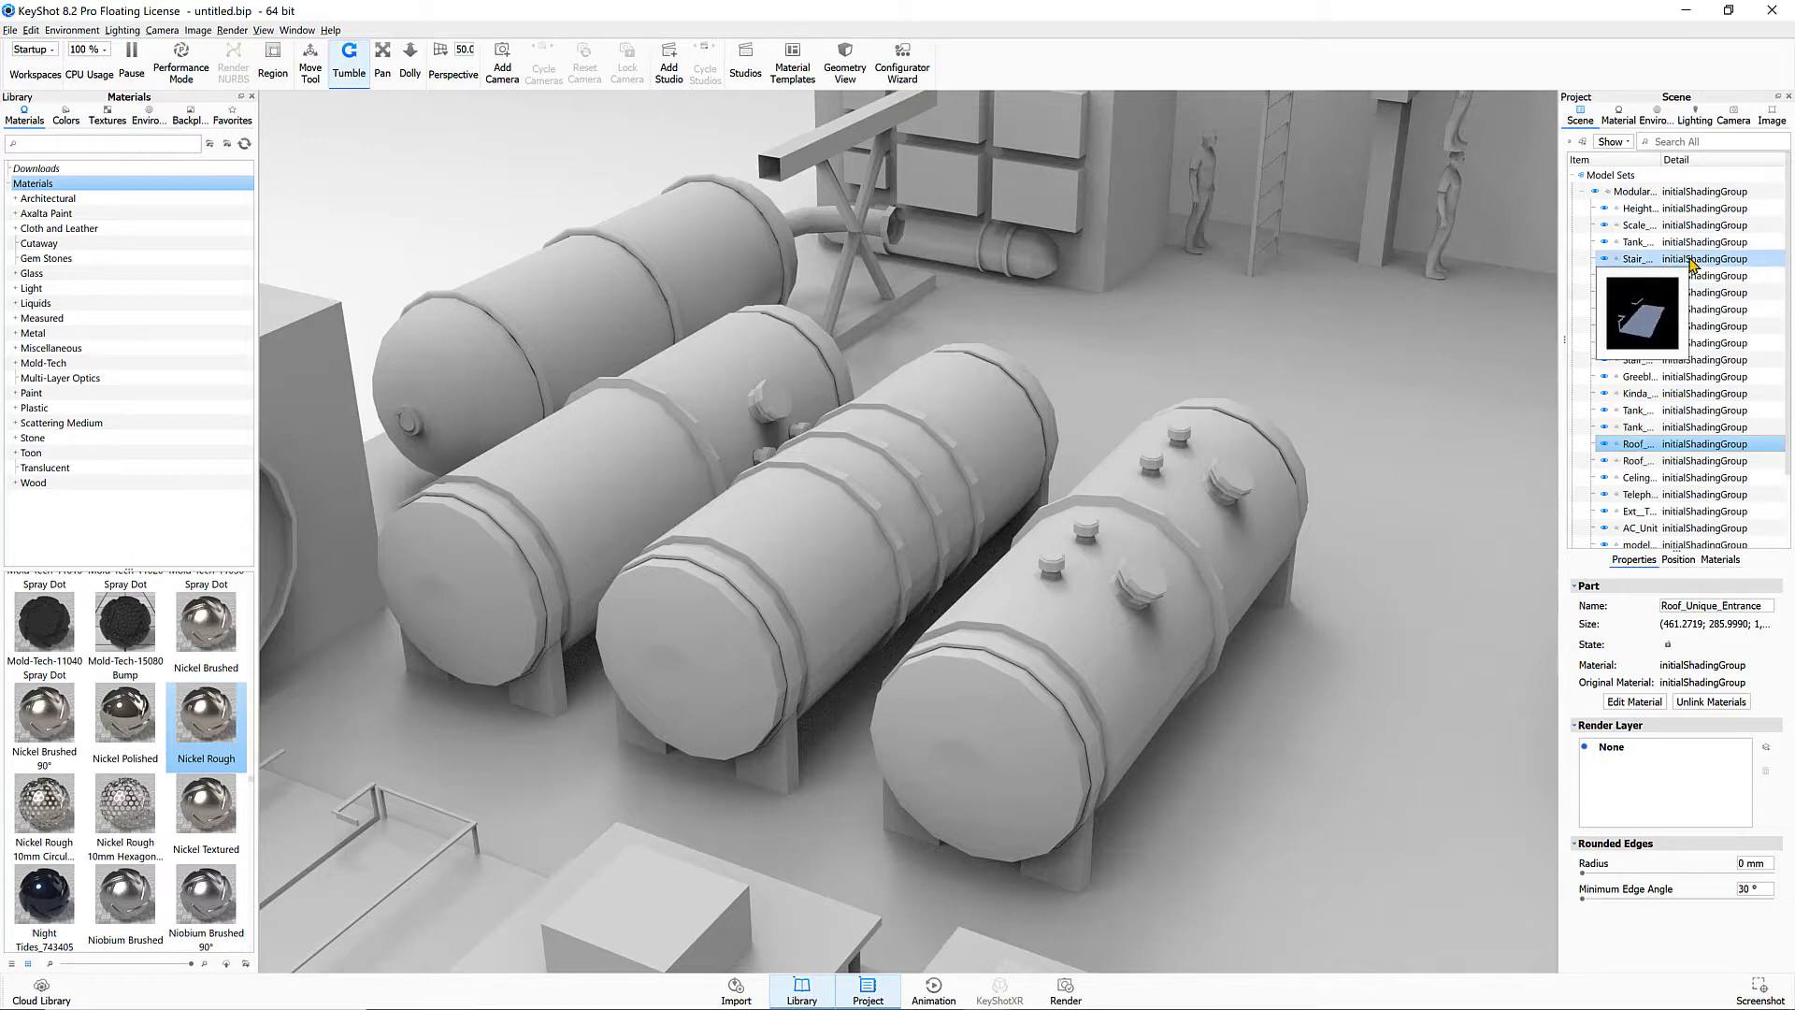
# Select Kinda_greeble, both Roof parts and Telephone together, and replace that selection with the continuous range from pCube88 to the lower Roof part
pyautogui.click(1724, 395)
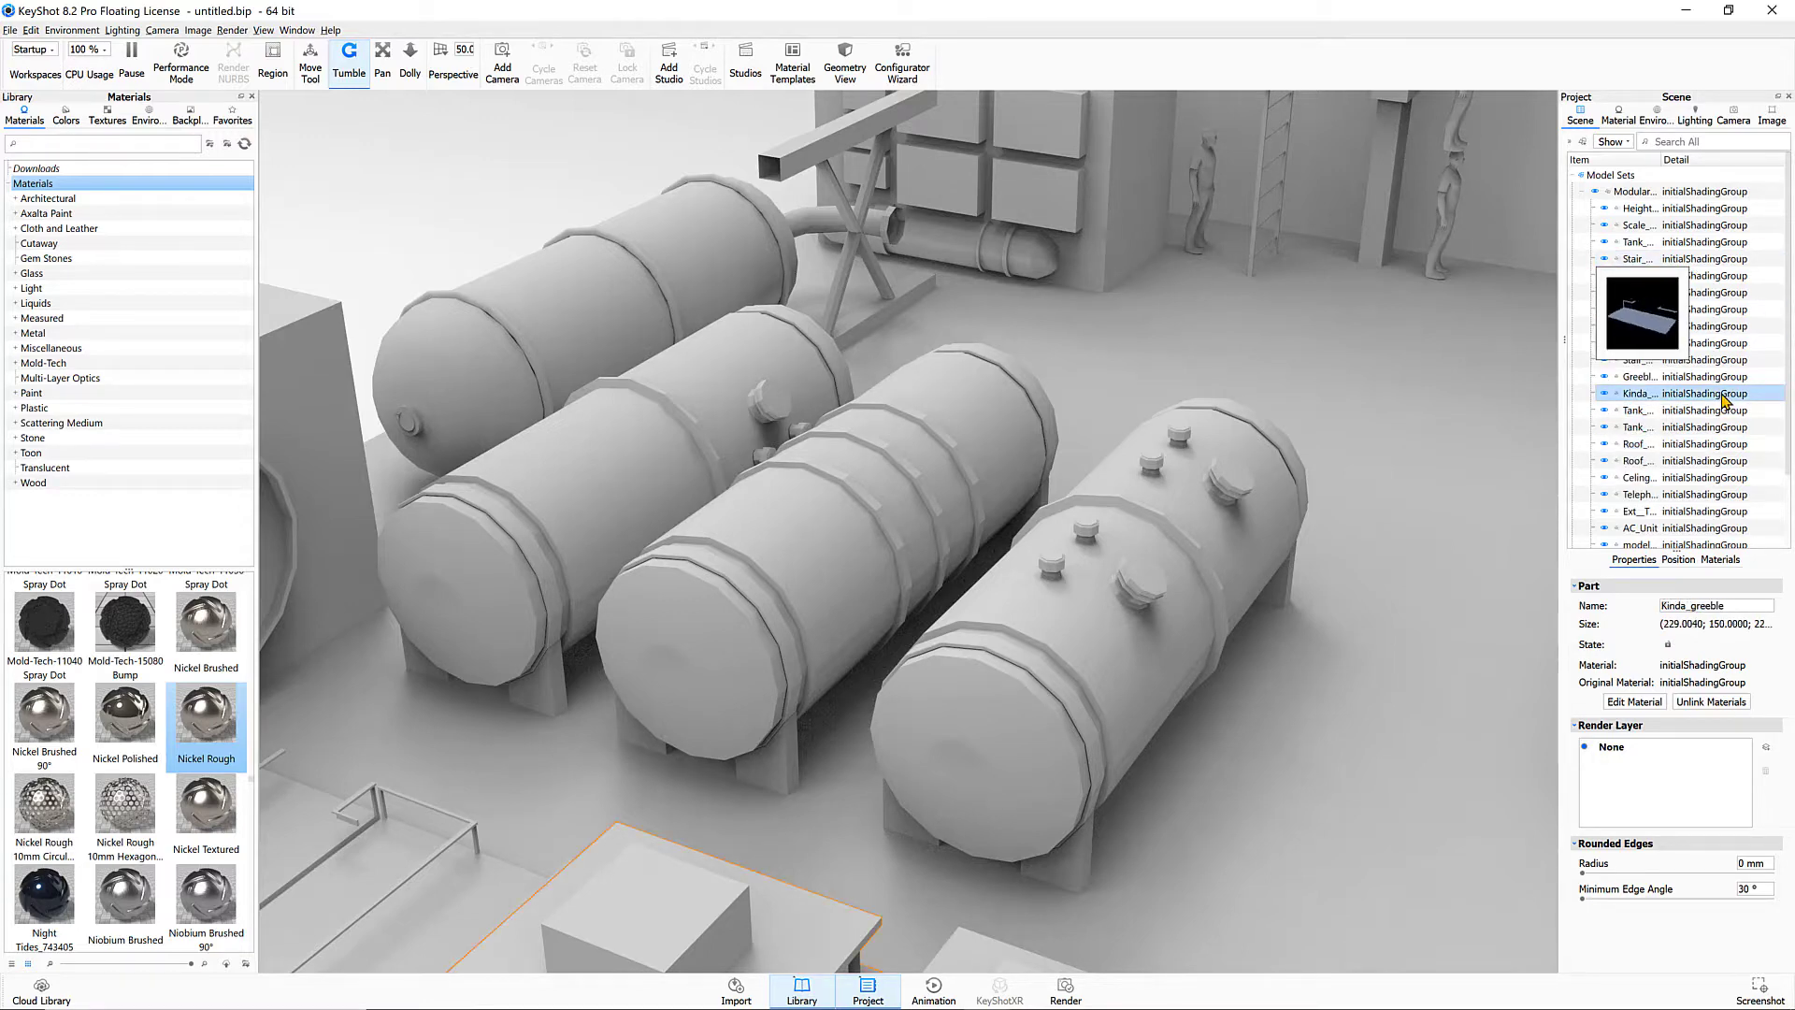
pyautogui.keyDown('ctrl'); pyautogui.click(1693, 445); pyautogui.keyUp('ctrl')
pyautogui.keyDown('ctrl'); pyautogui.click(1697, 495); pyautogui.keyUp('ctrl')
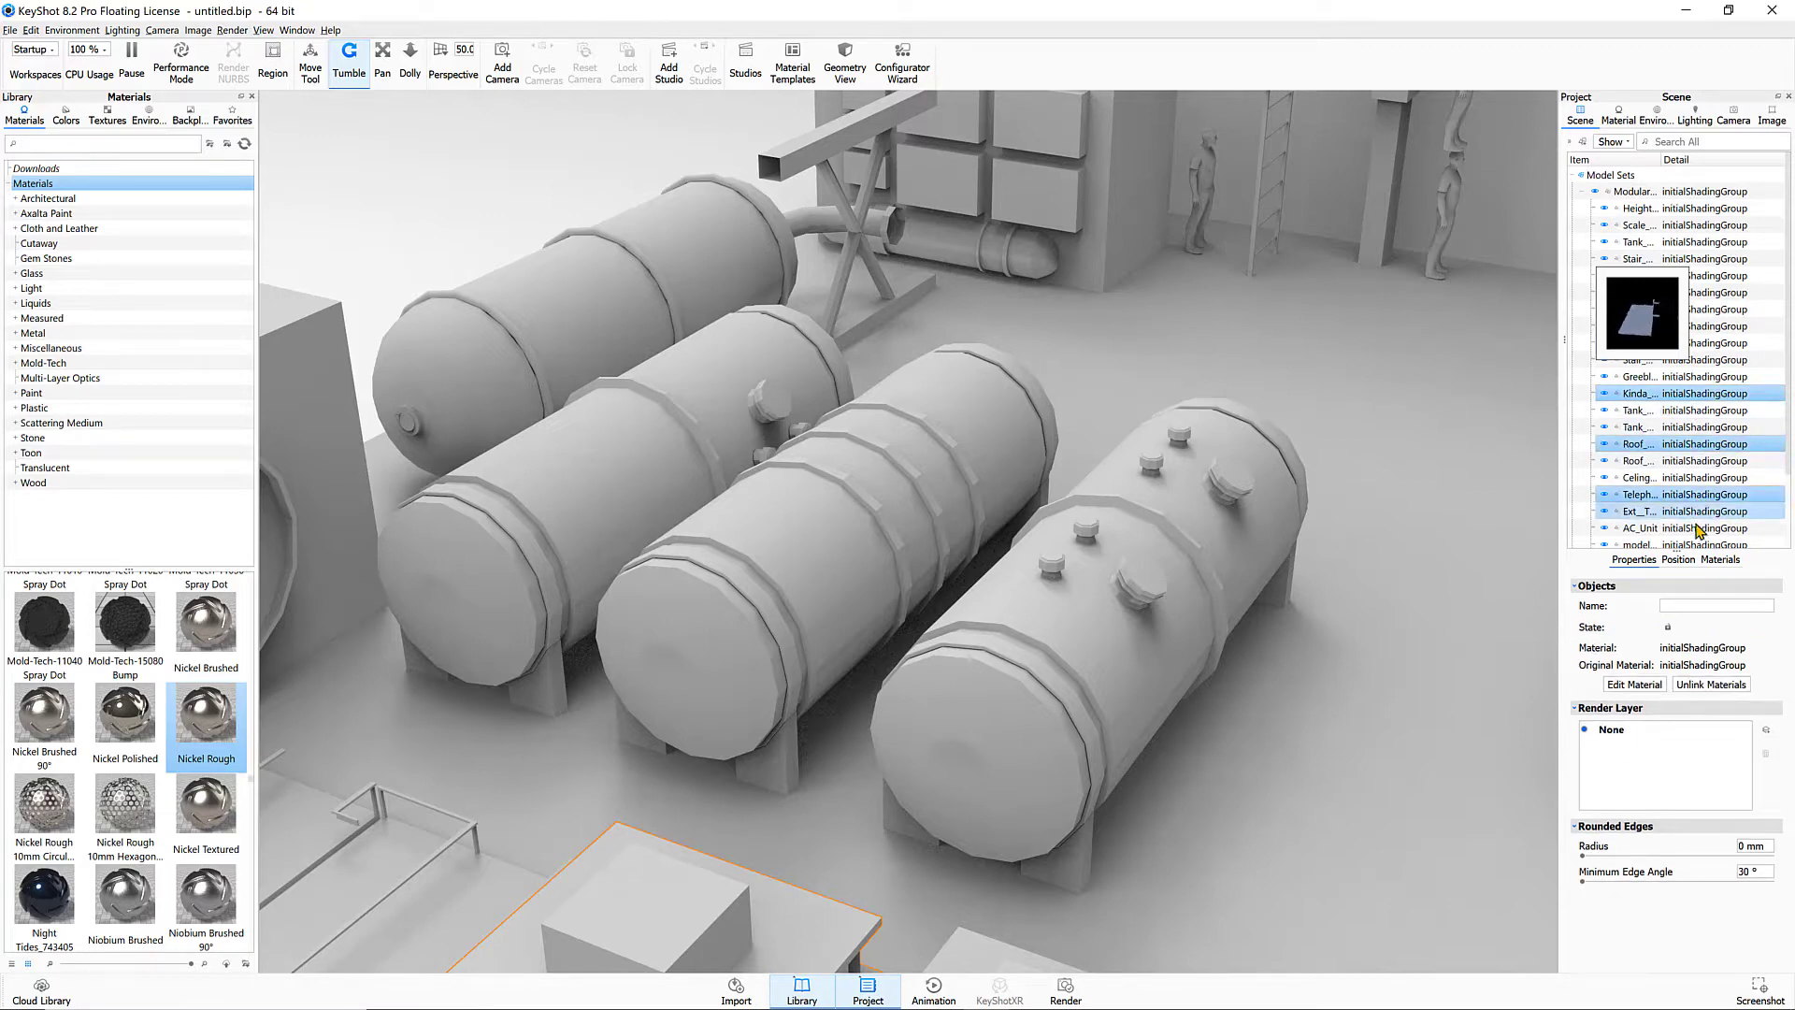
pyautogui.keyDown('ctrl'); pyautogui.click(1691, 461); pyautogui.keyUp('ctrl')
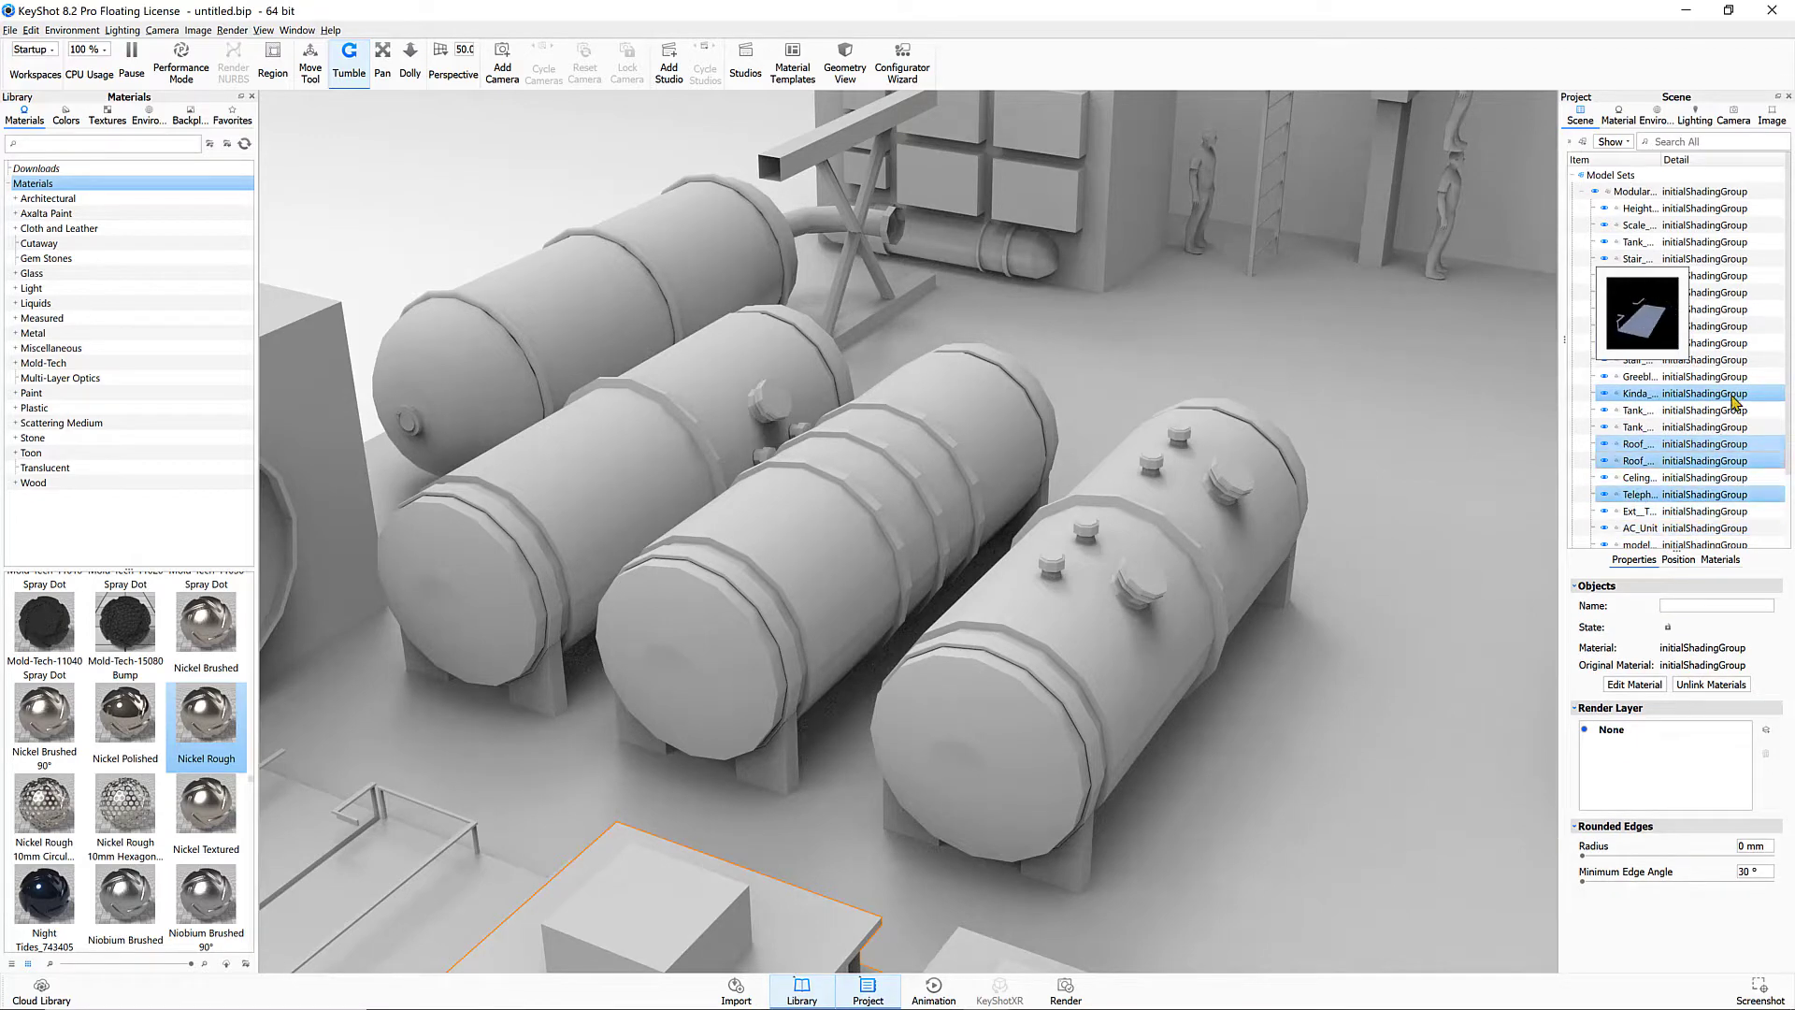
pyautogui.click(1741, 309)
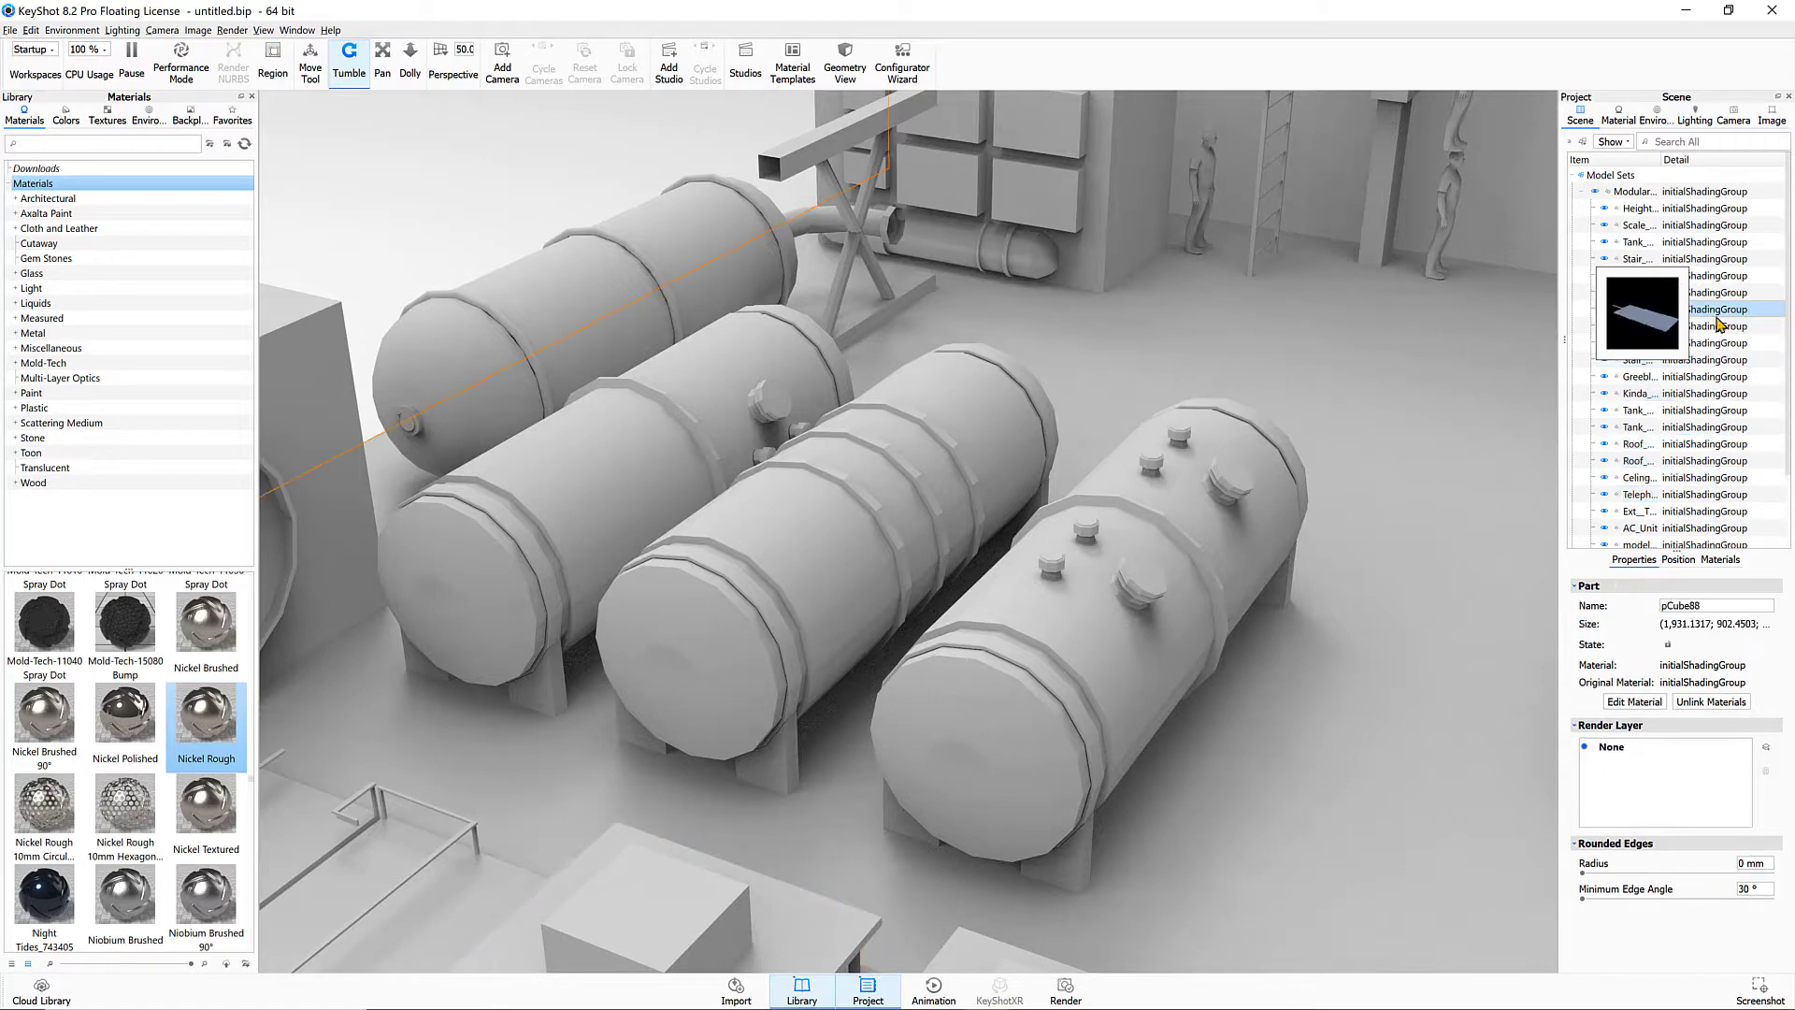
pyautogui.keyDown('shift'); pyautogui.click(1698, 461); pyautogui.keyUp('shift')
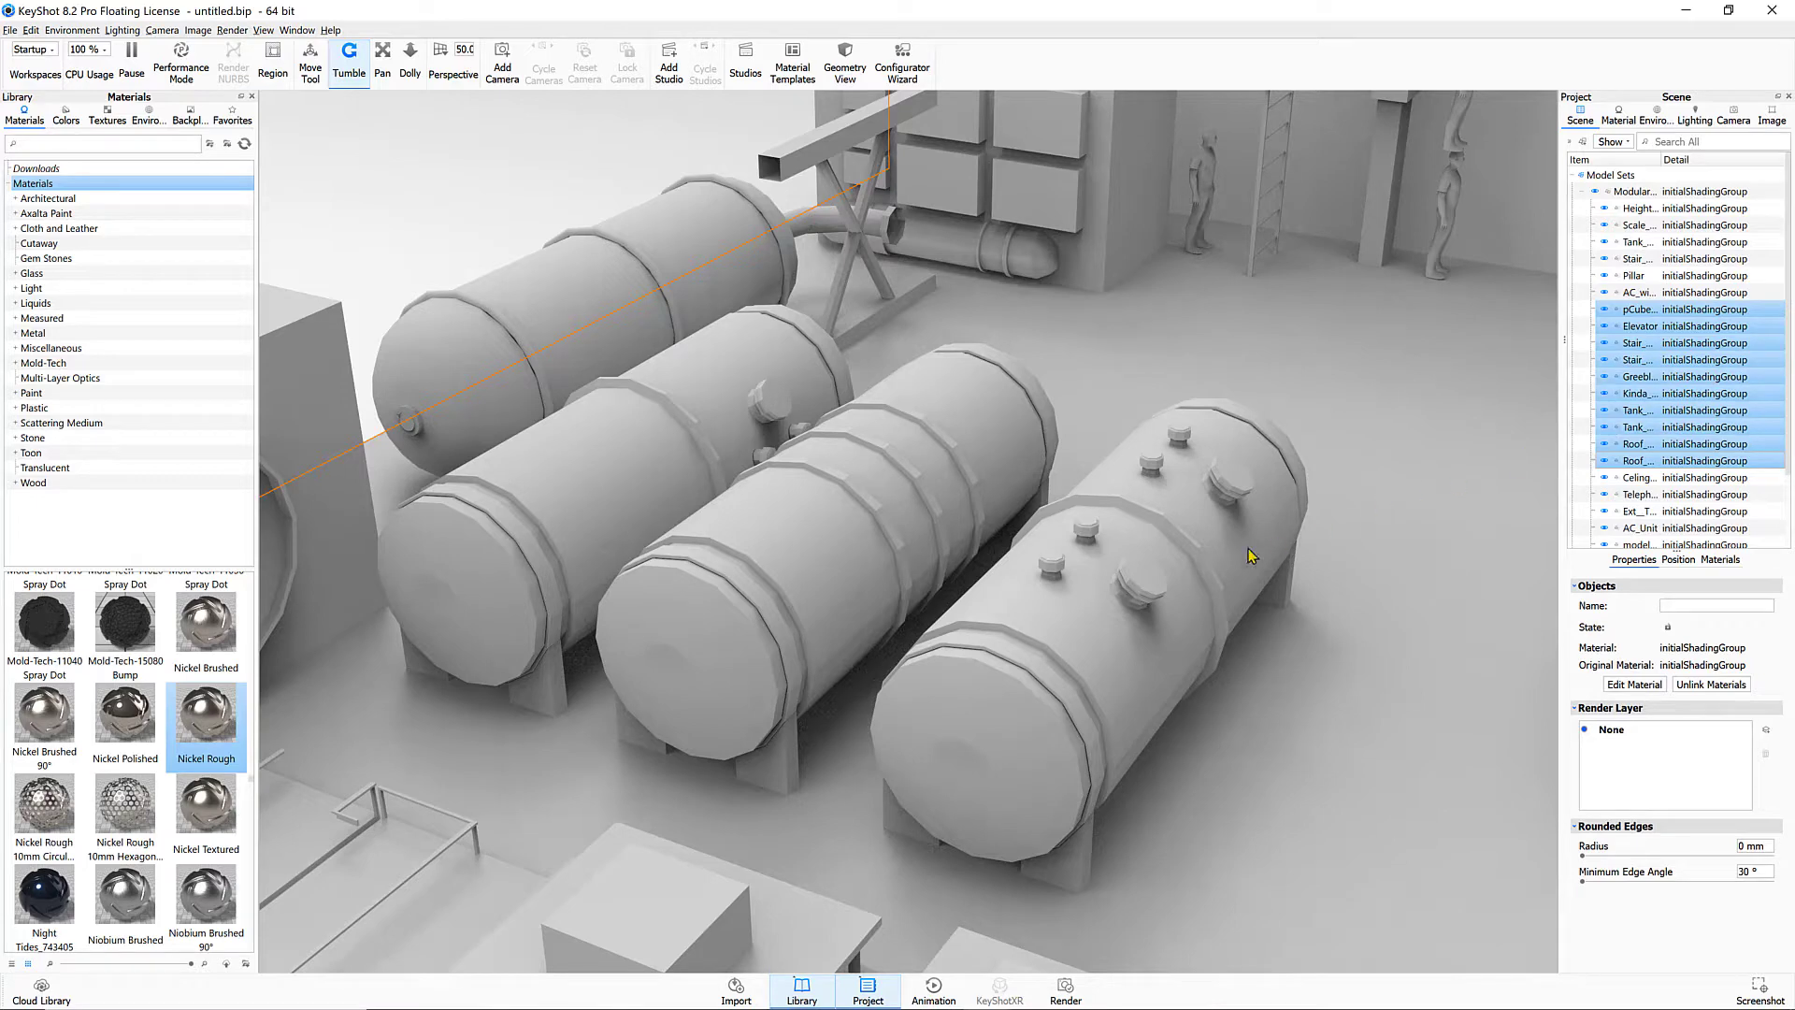
# Select the three front storage tanks together in the model view
pyautogui.click(1209, 564)
pyautogui.keyDown('shift'); pyautogui.click(851, 540); pyautogui.keyUp('shift')
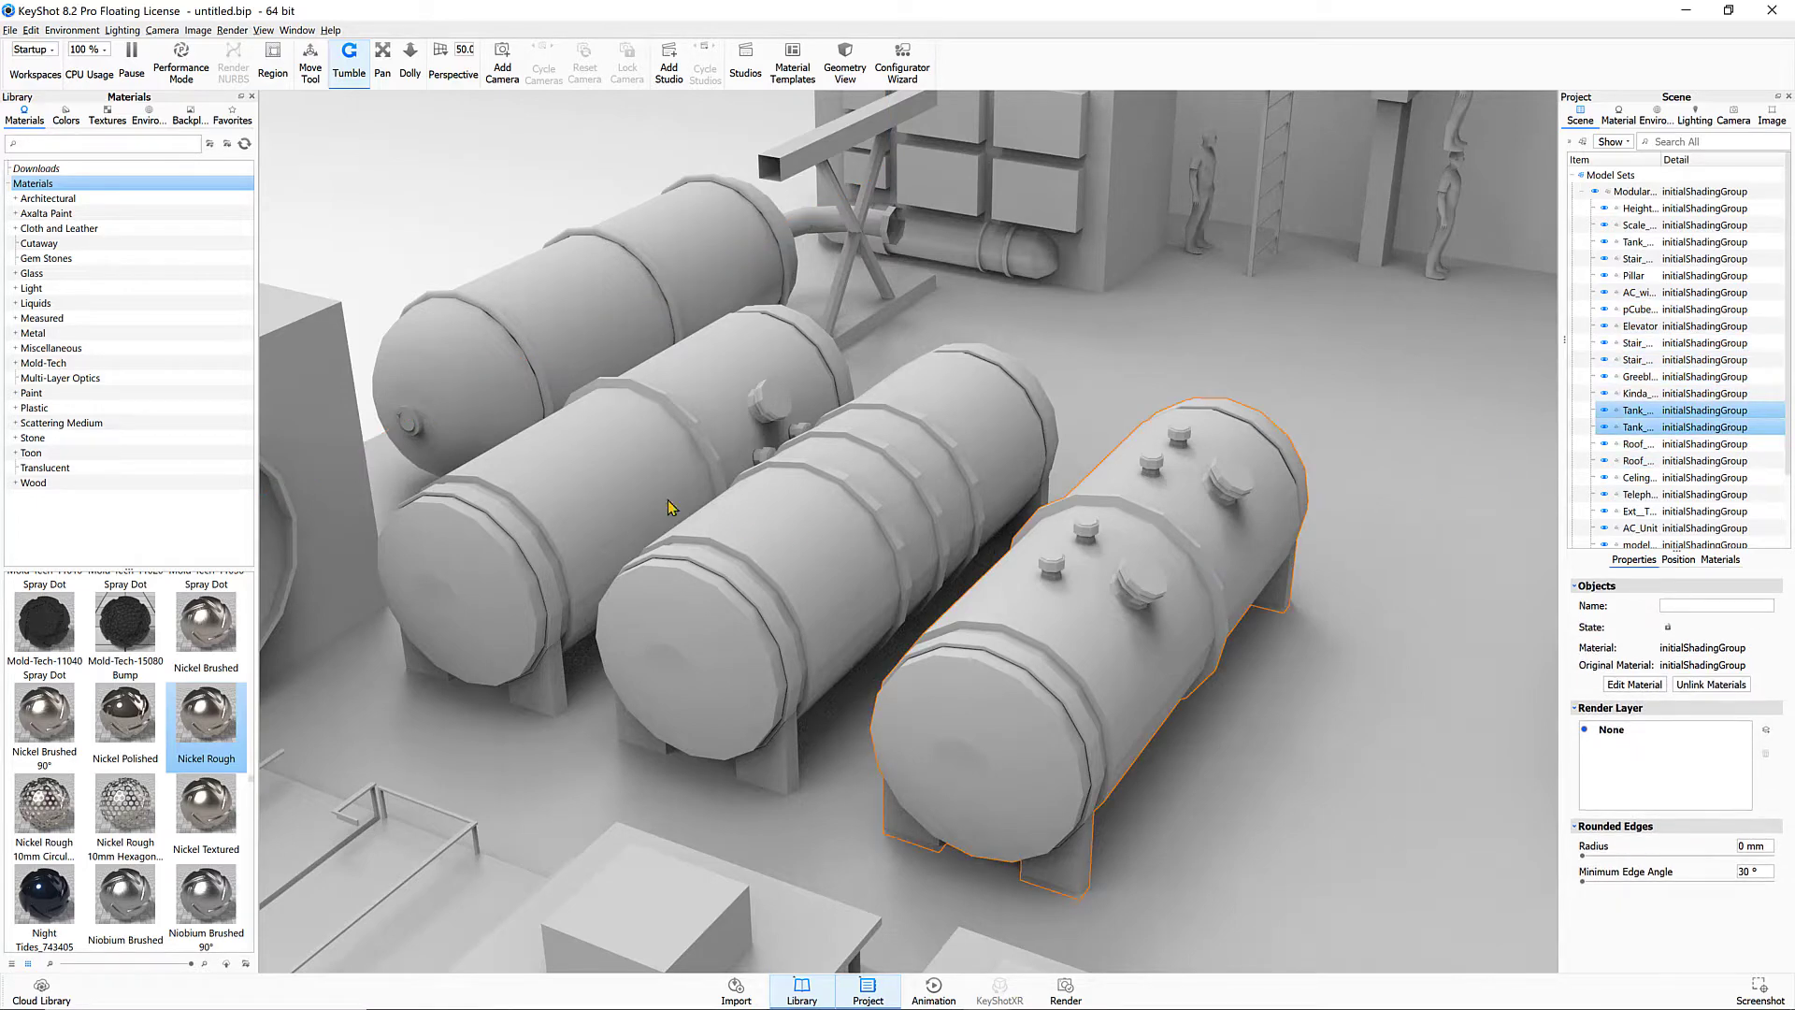
pyautogui.keyDown('shift'); pyautogui.click(620, 475); pyautogui.keyUp('shift')
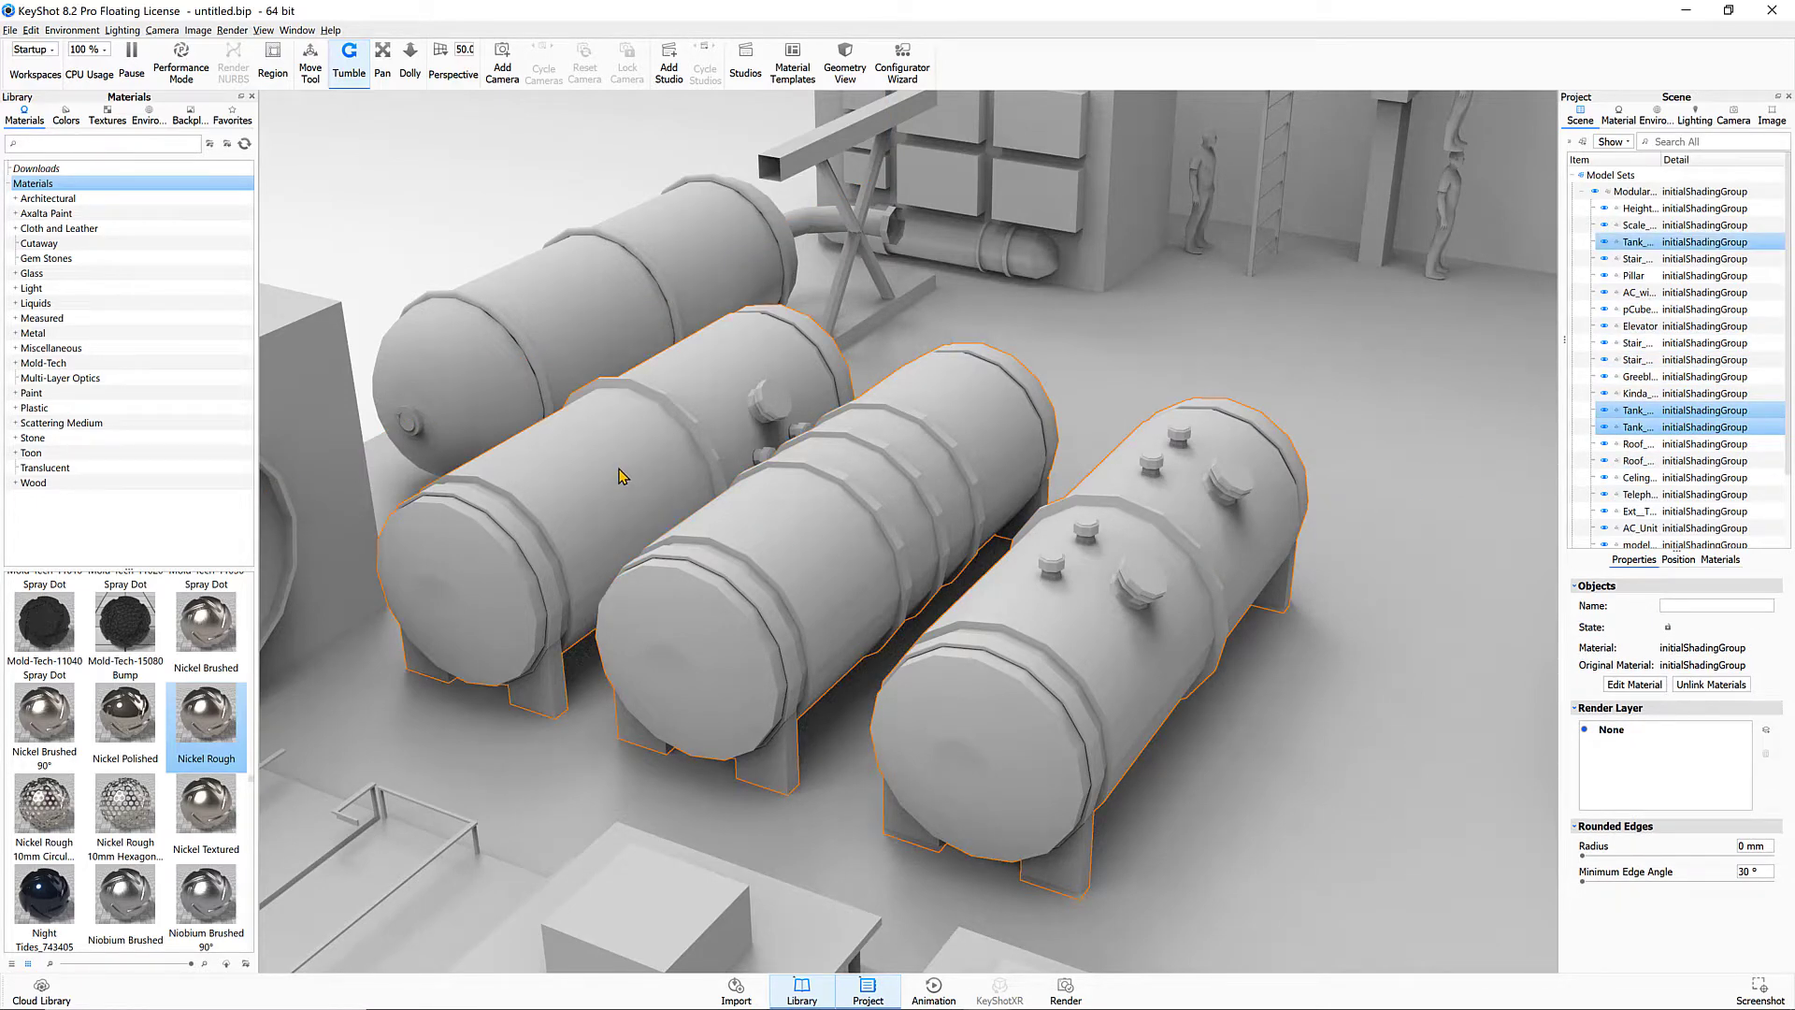
# Try to apply Paint Metallic Blue to the selected tanks directly in the model view, and undo it
pyautogui.scroll(-1, 204, 821)
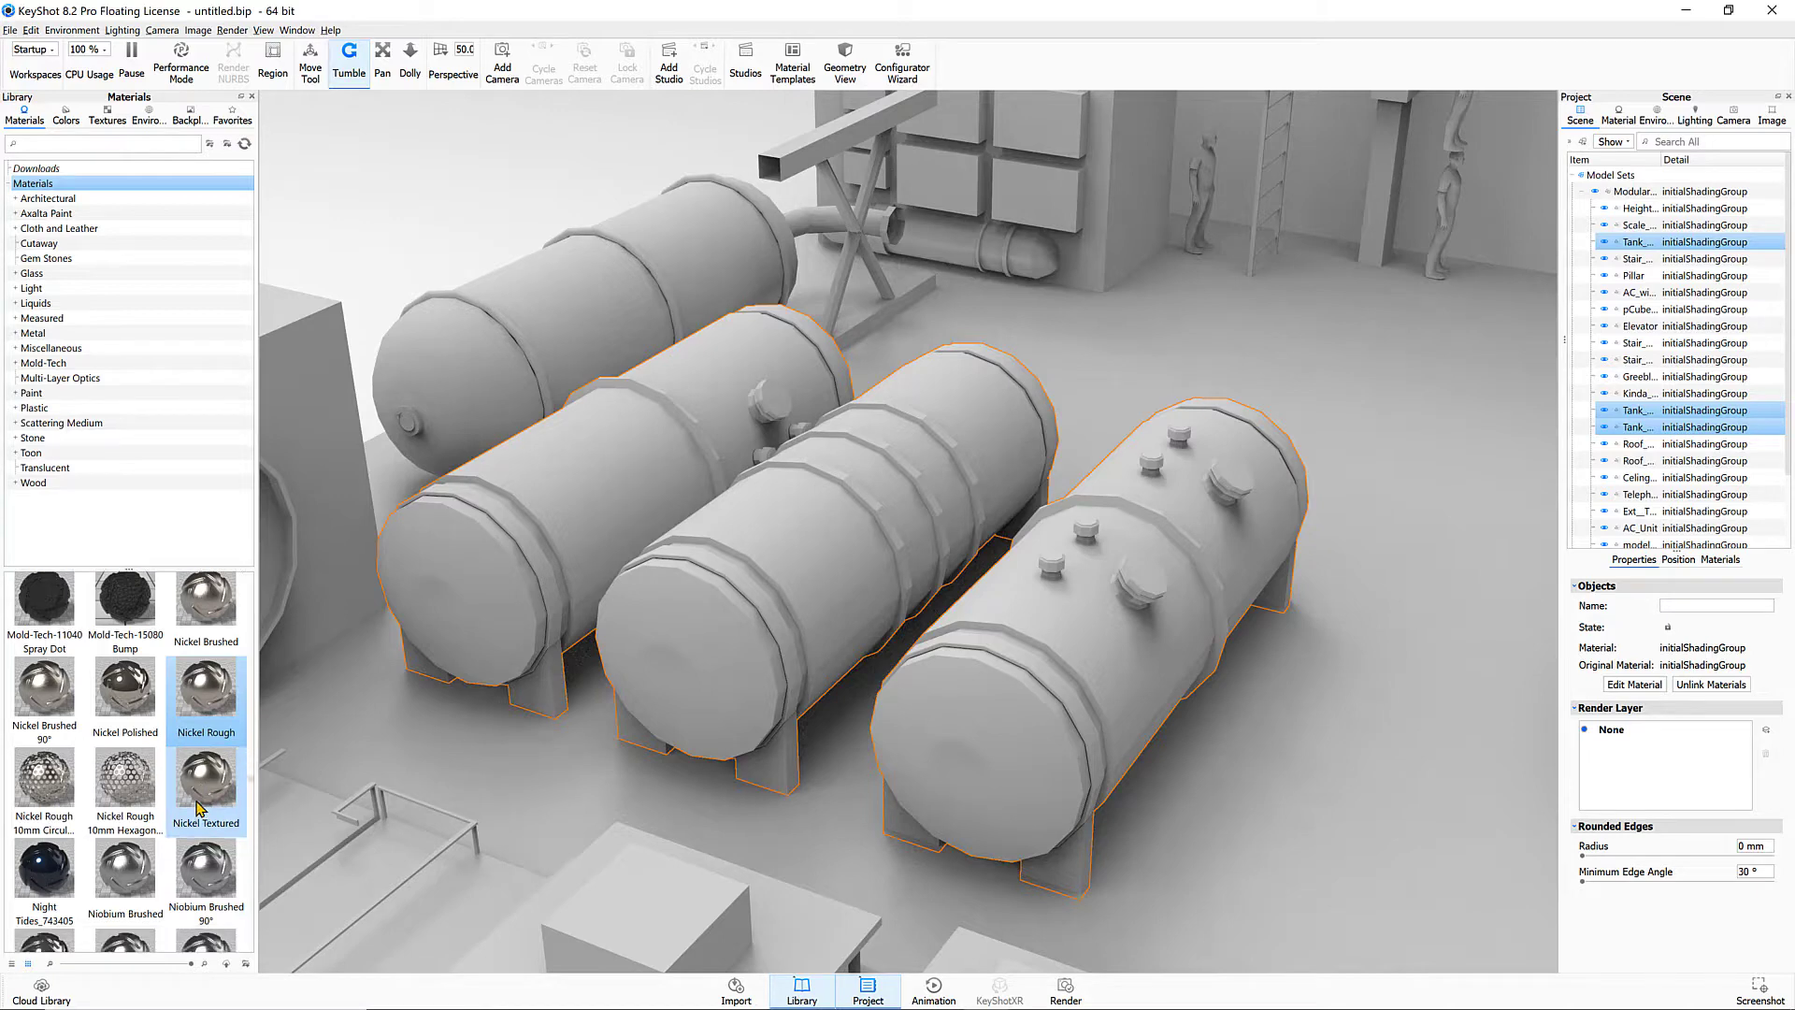
pyautogui.scroll(-5, 197, 810)
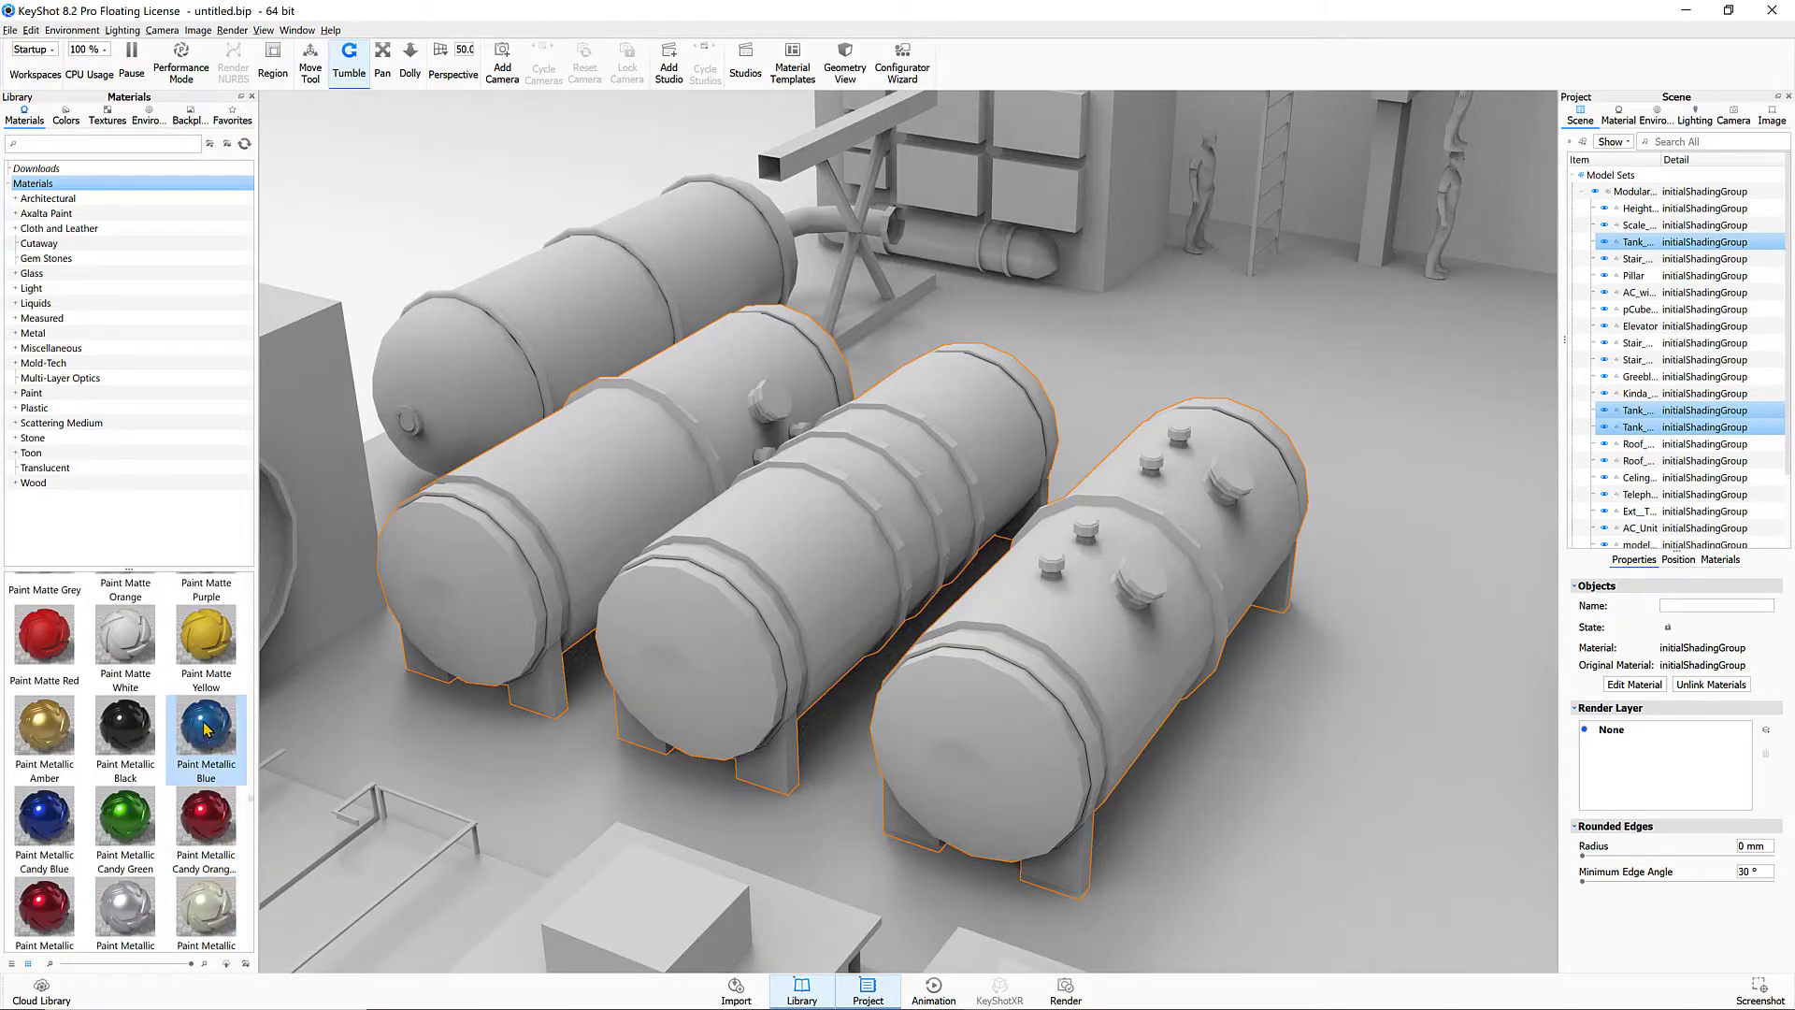
pyautogui.moveTo(208, 731)
pyautogui.moveTo(208, 731)
pyautogui.mouseDown()
pyautogui.moveTo(432, 648)
pyautogui.moveTo(584, 541)
pyautogui.moveTo(575, 439)
pyautogui.moveTo(810, 393)
pyautogui.moveTo(738, 381)
pyautogui.mouseUp()
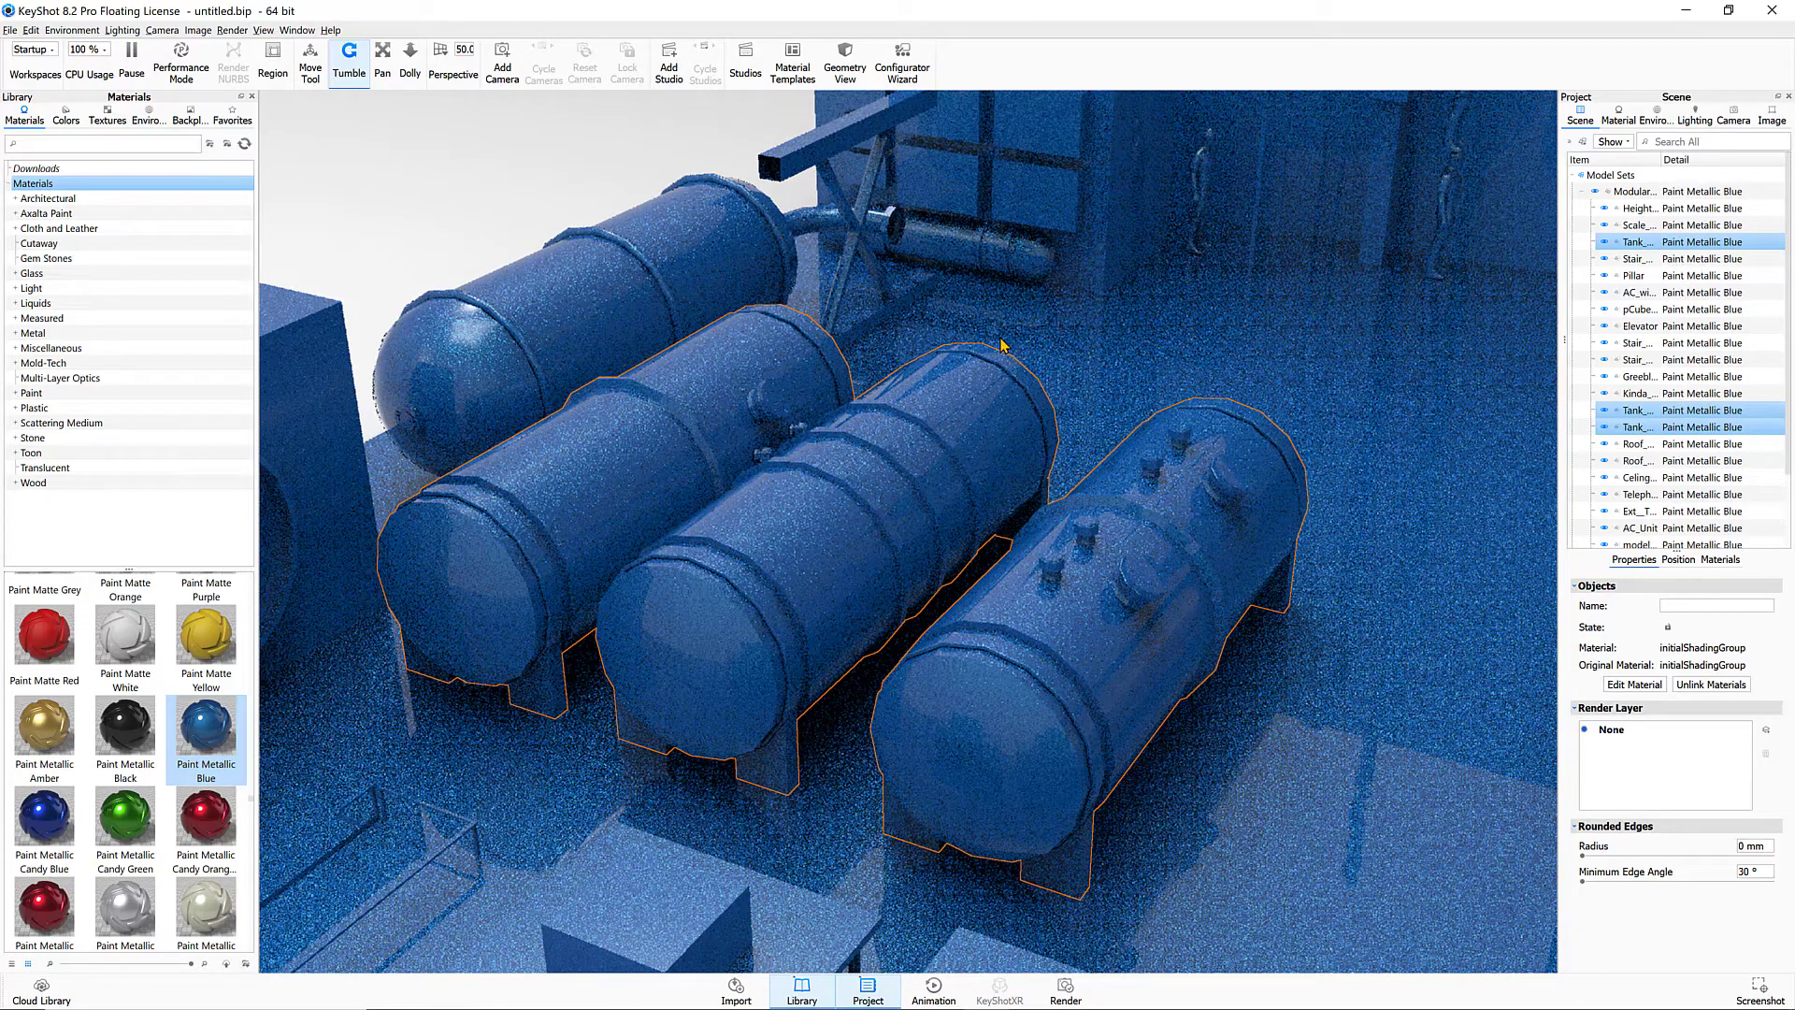
pyautogui.hotkey('ctrl', 'z')
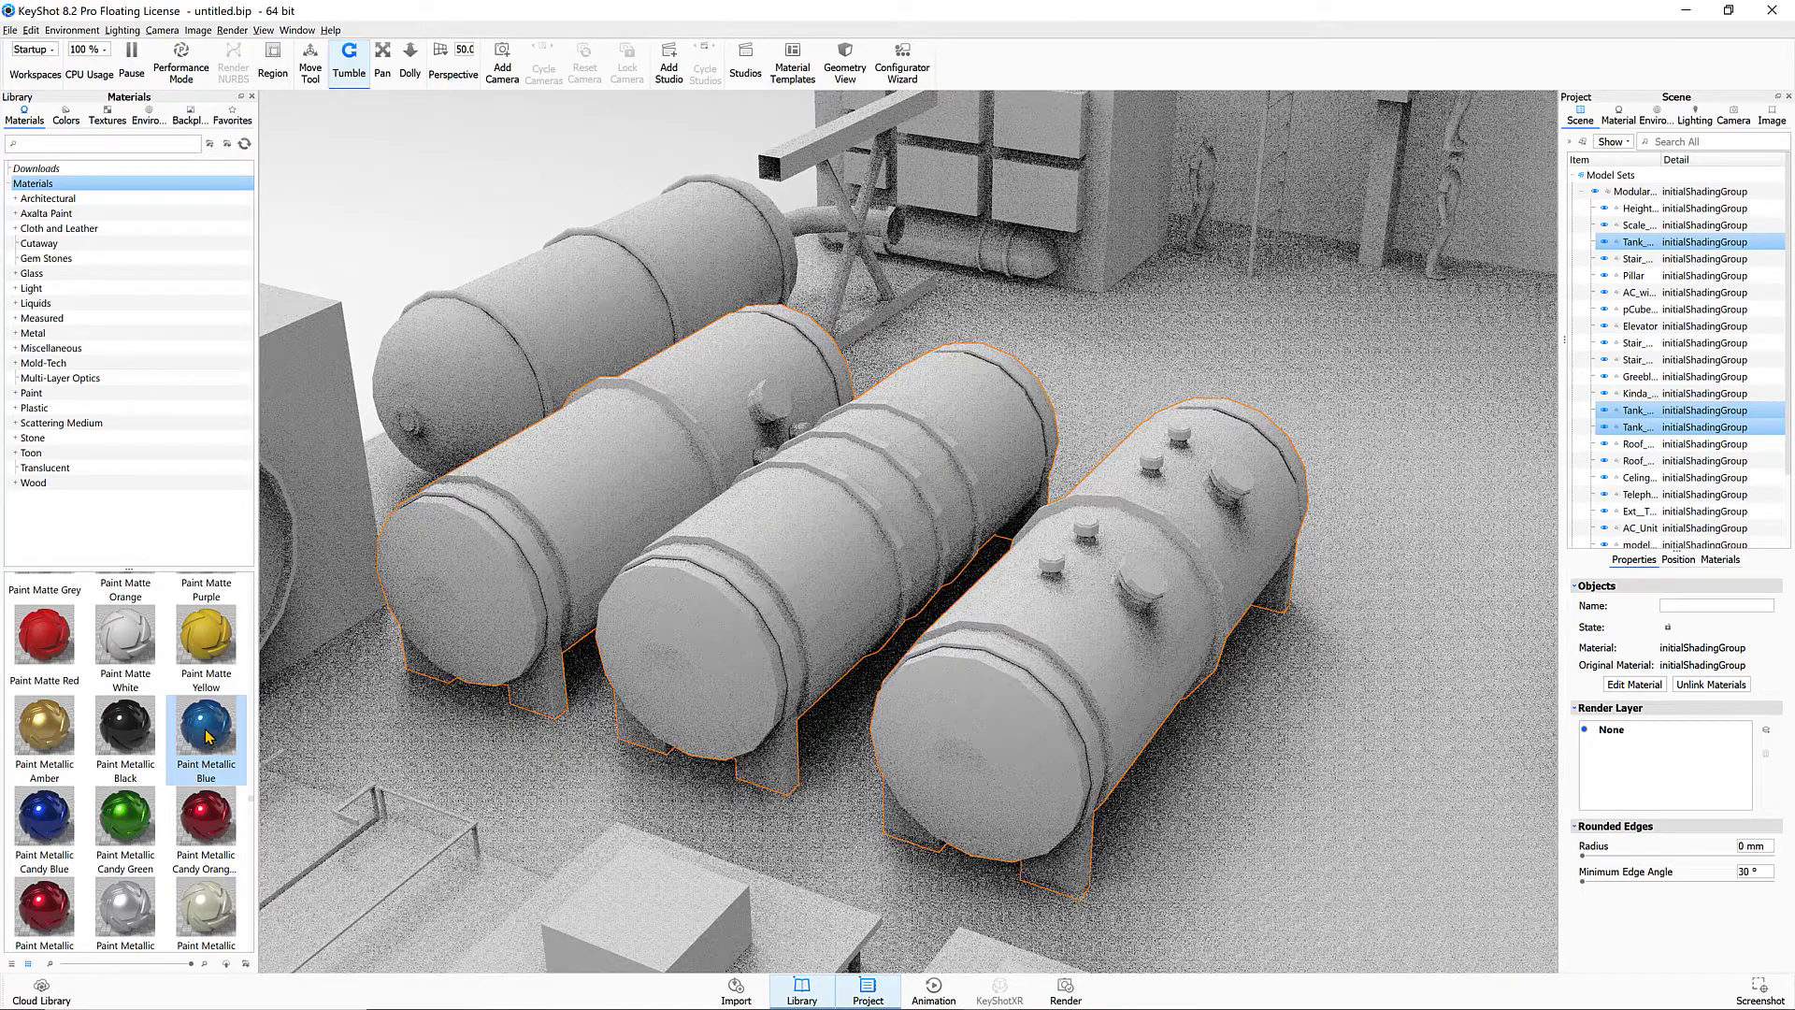
# Apply Paint Metallic Blue to the three selected tanks through the scene list and inspect the finish up close
pyautogui.moveTo(208, 736)
pyautogui.mouseDown()
pyautogui.moveTo(1036, 507)
pyautogui.moveTo(1581, 423)
pyautogui.moveTo(1696, 428)
pyautogui.mouseUp()
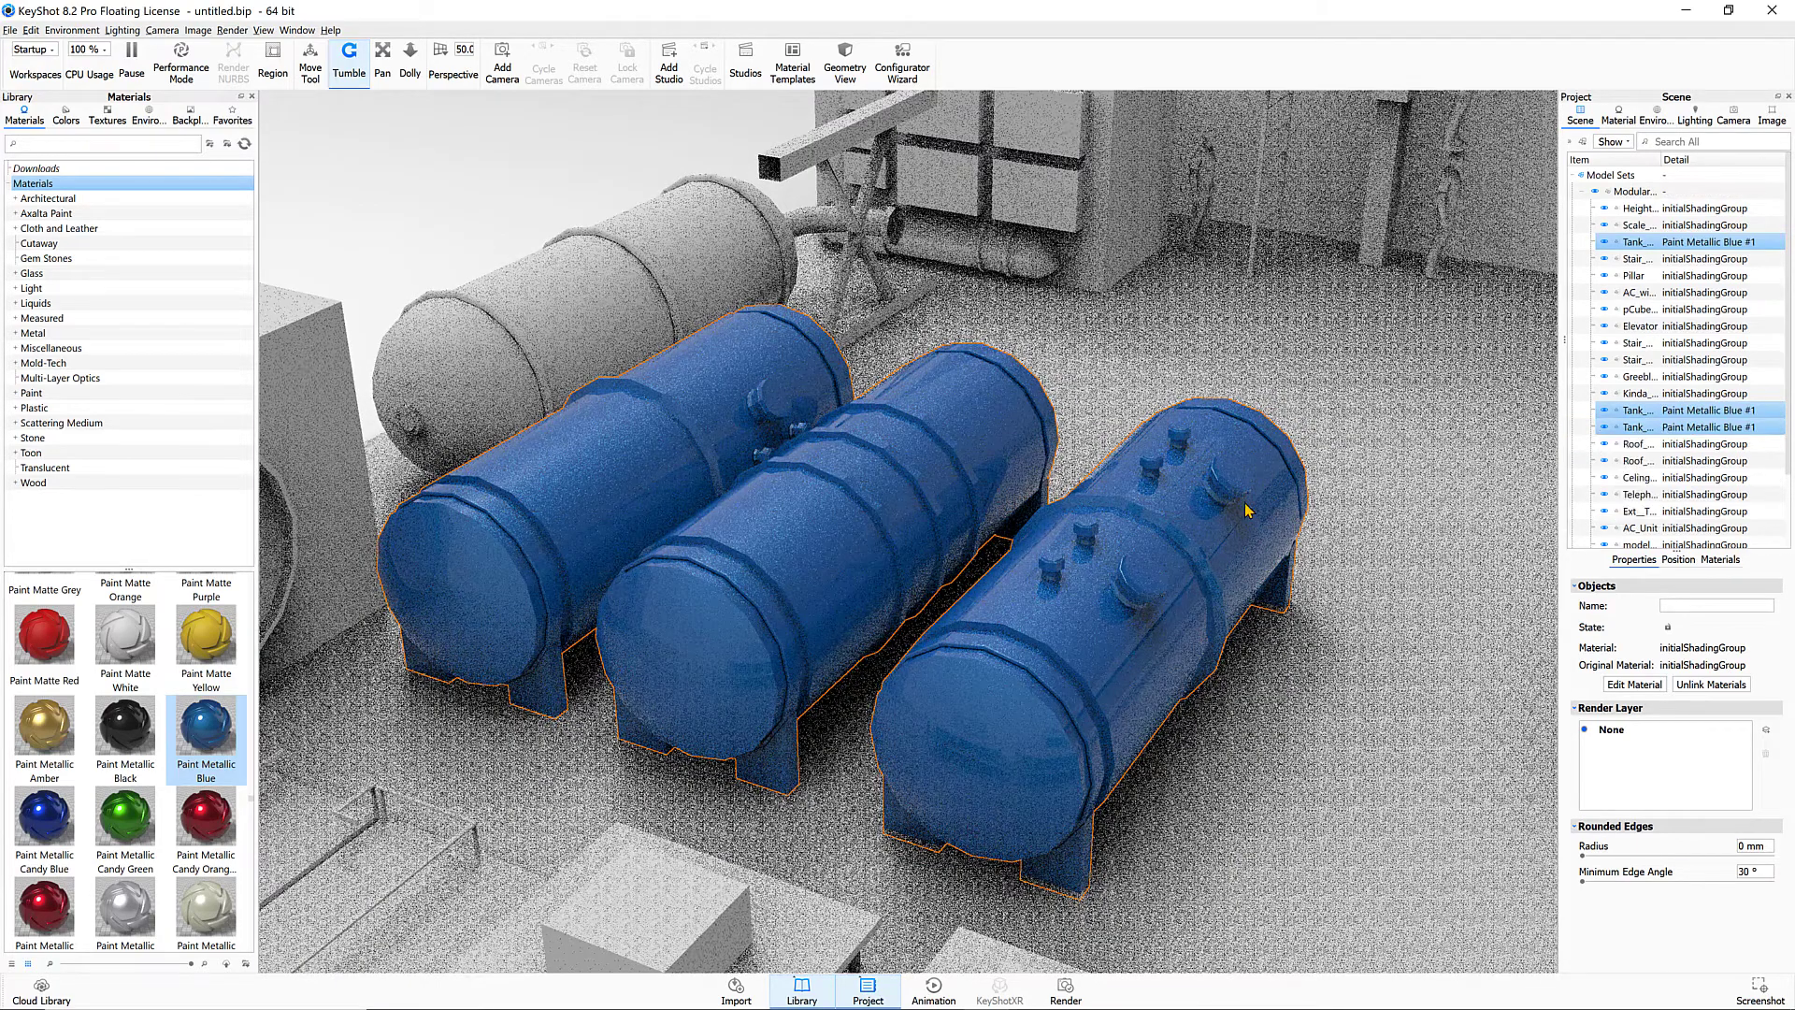
pyautogui.scroll(5, 941, 417)
pyautogui.scroll(6, 1090, 401)
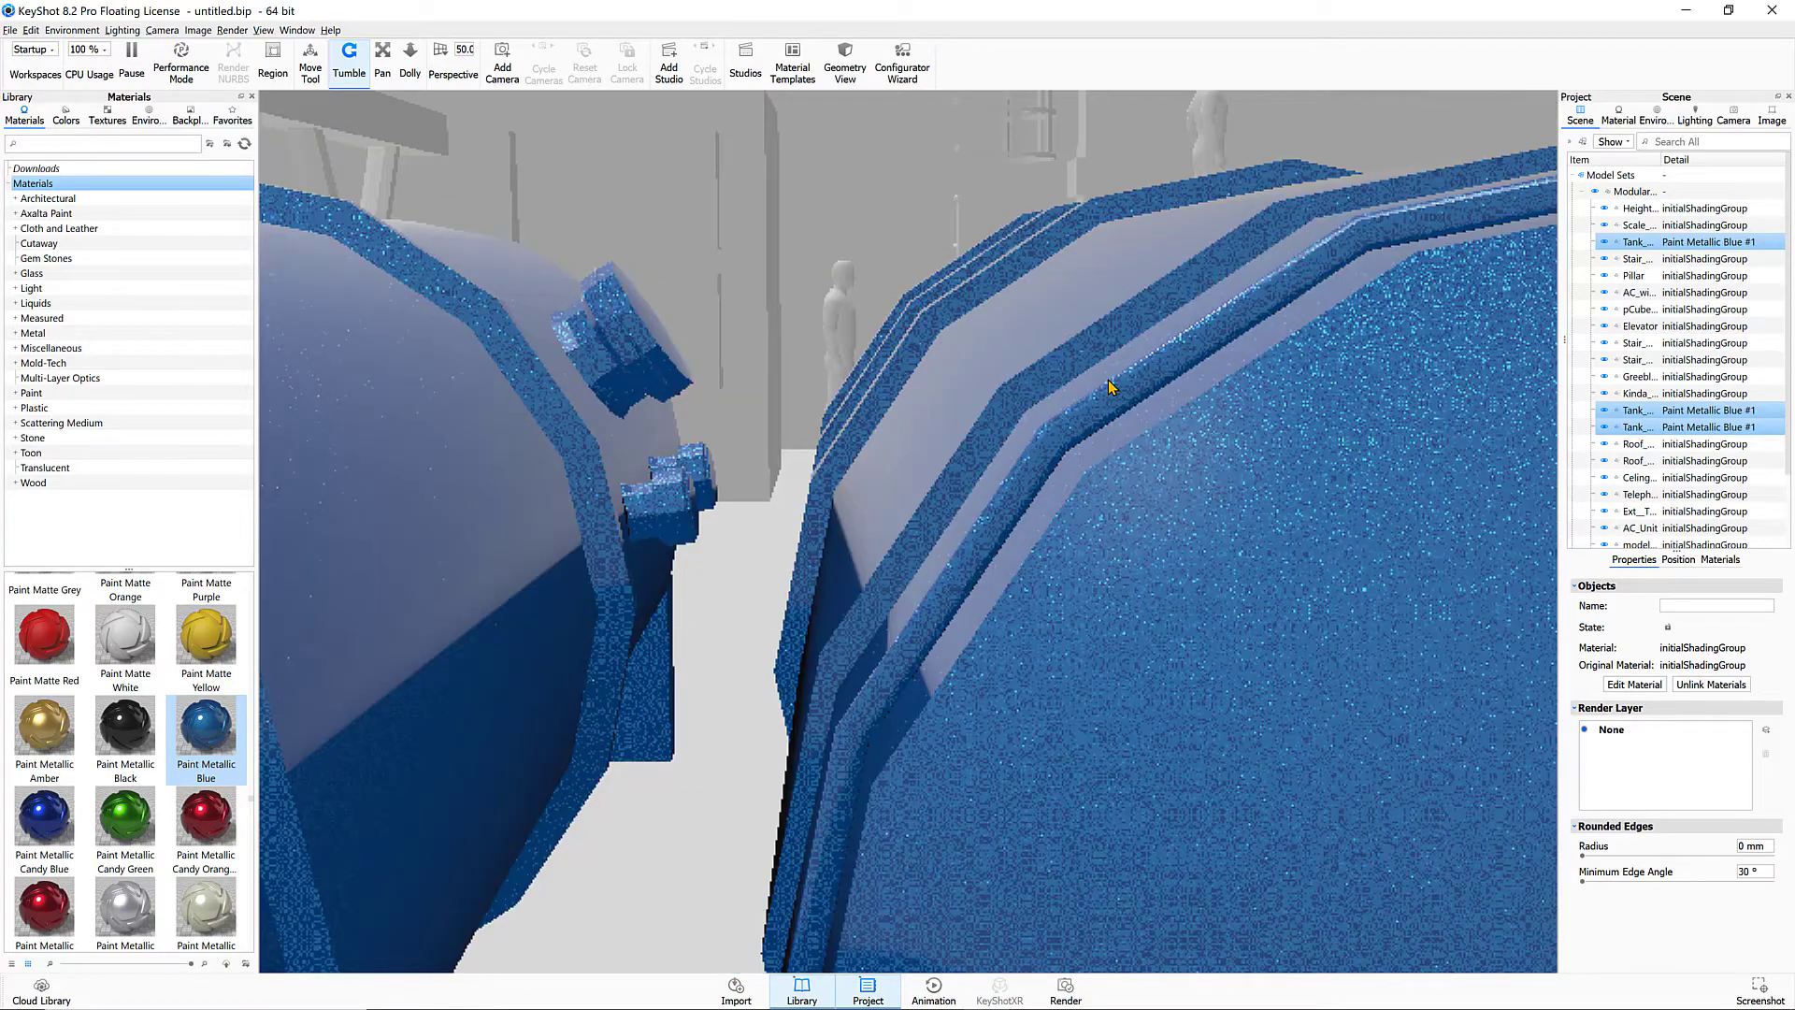
pyautogui.moveTo(1108, 378); pyautogui.dragTo(1134, 387)
pyautogui.scroll(-2, 1133, 386)
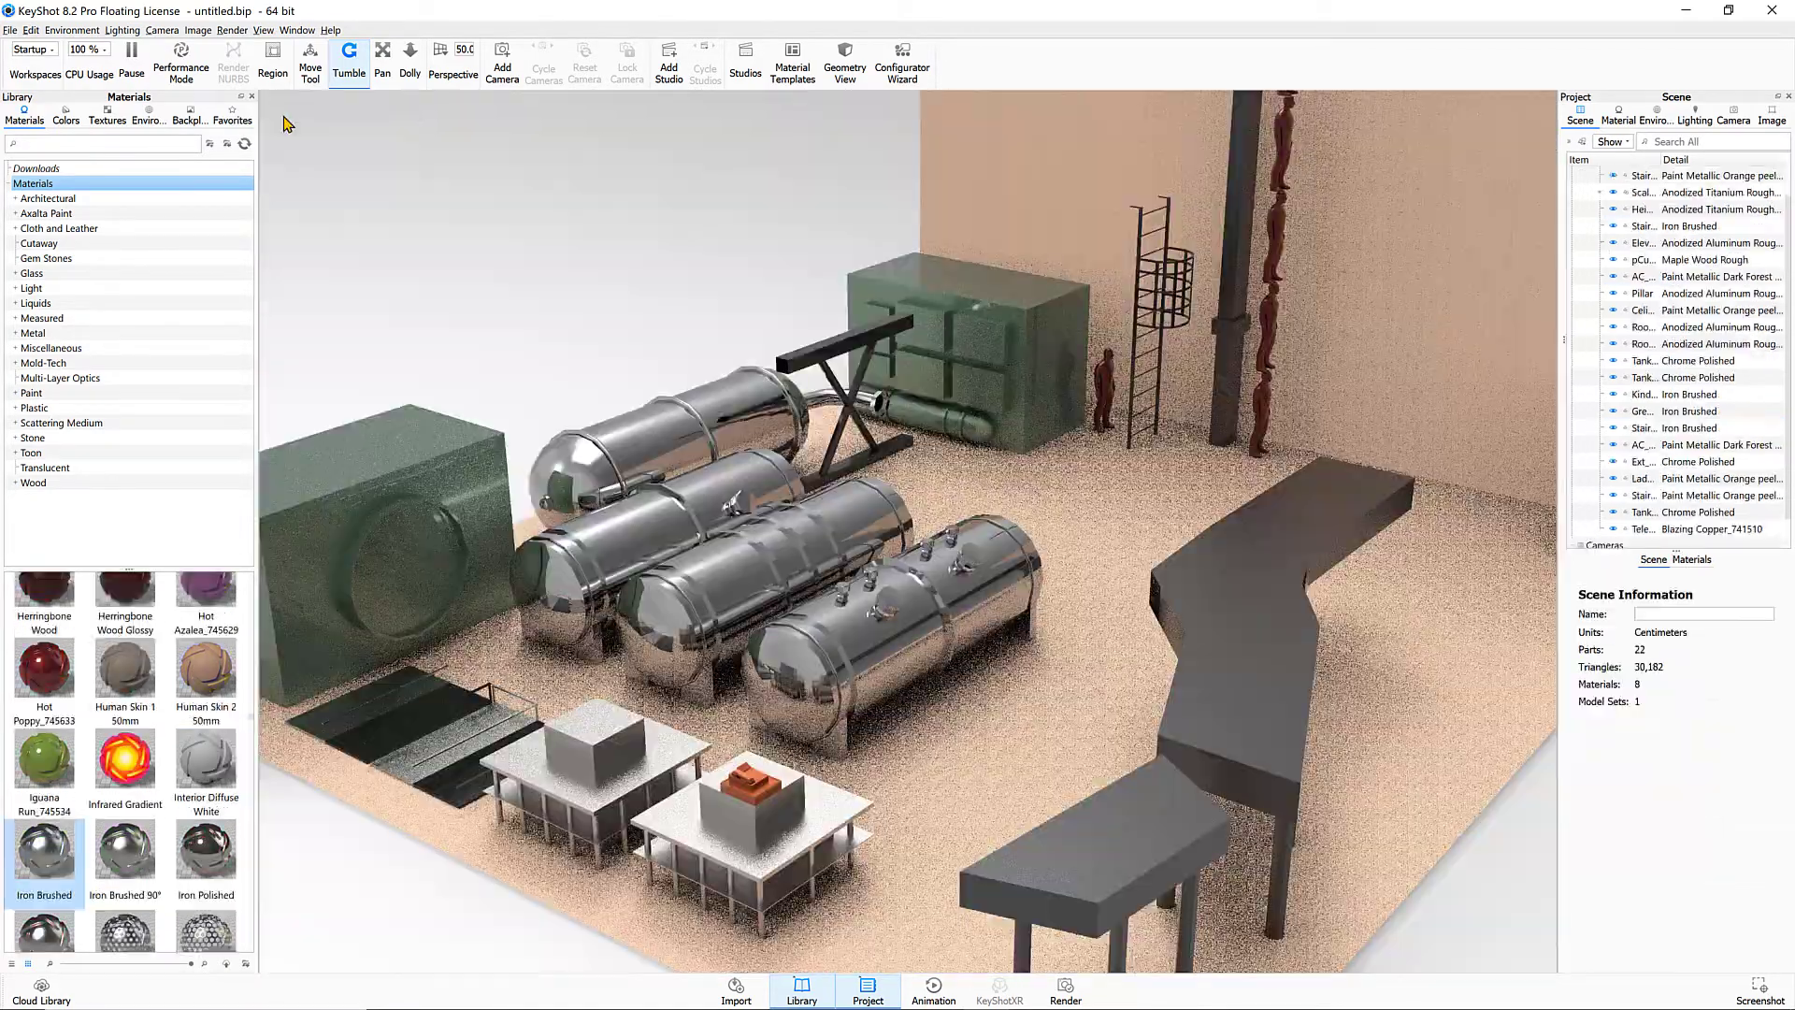
# Look through the lighting presets and the shadow, illumination and caustics options
pyautogui.click(121, 31)
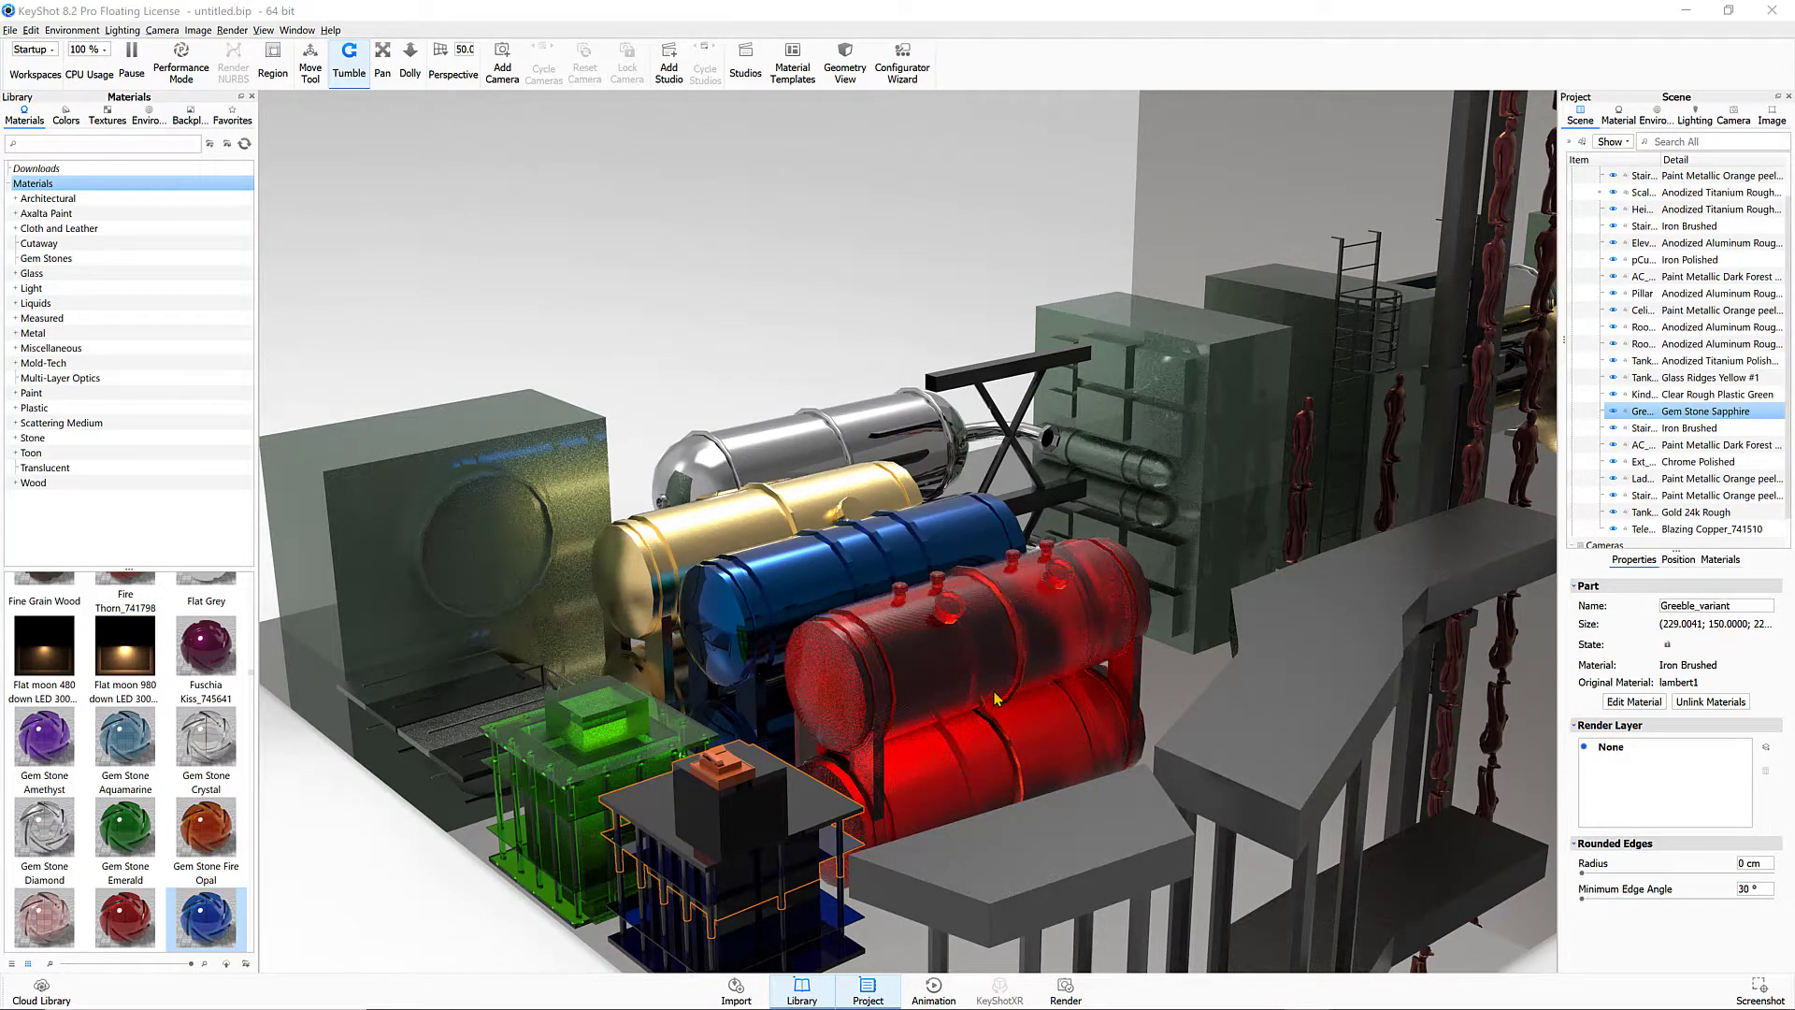
pyautogui.click(122, 30)
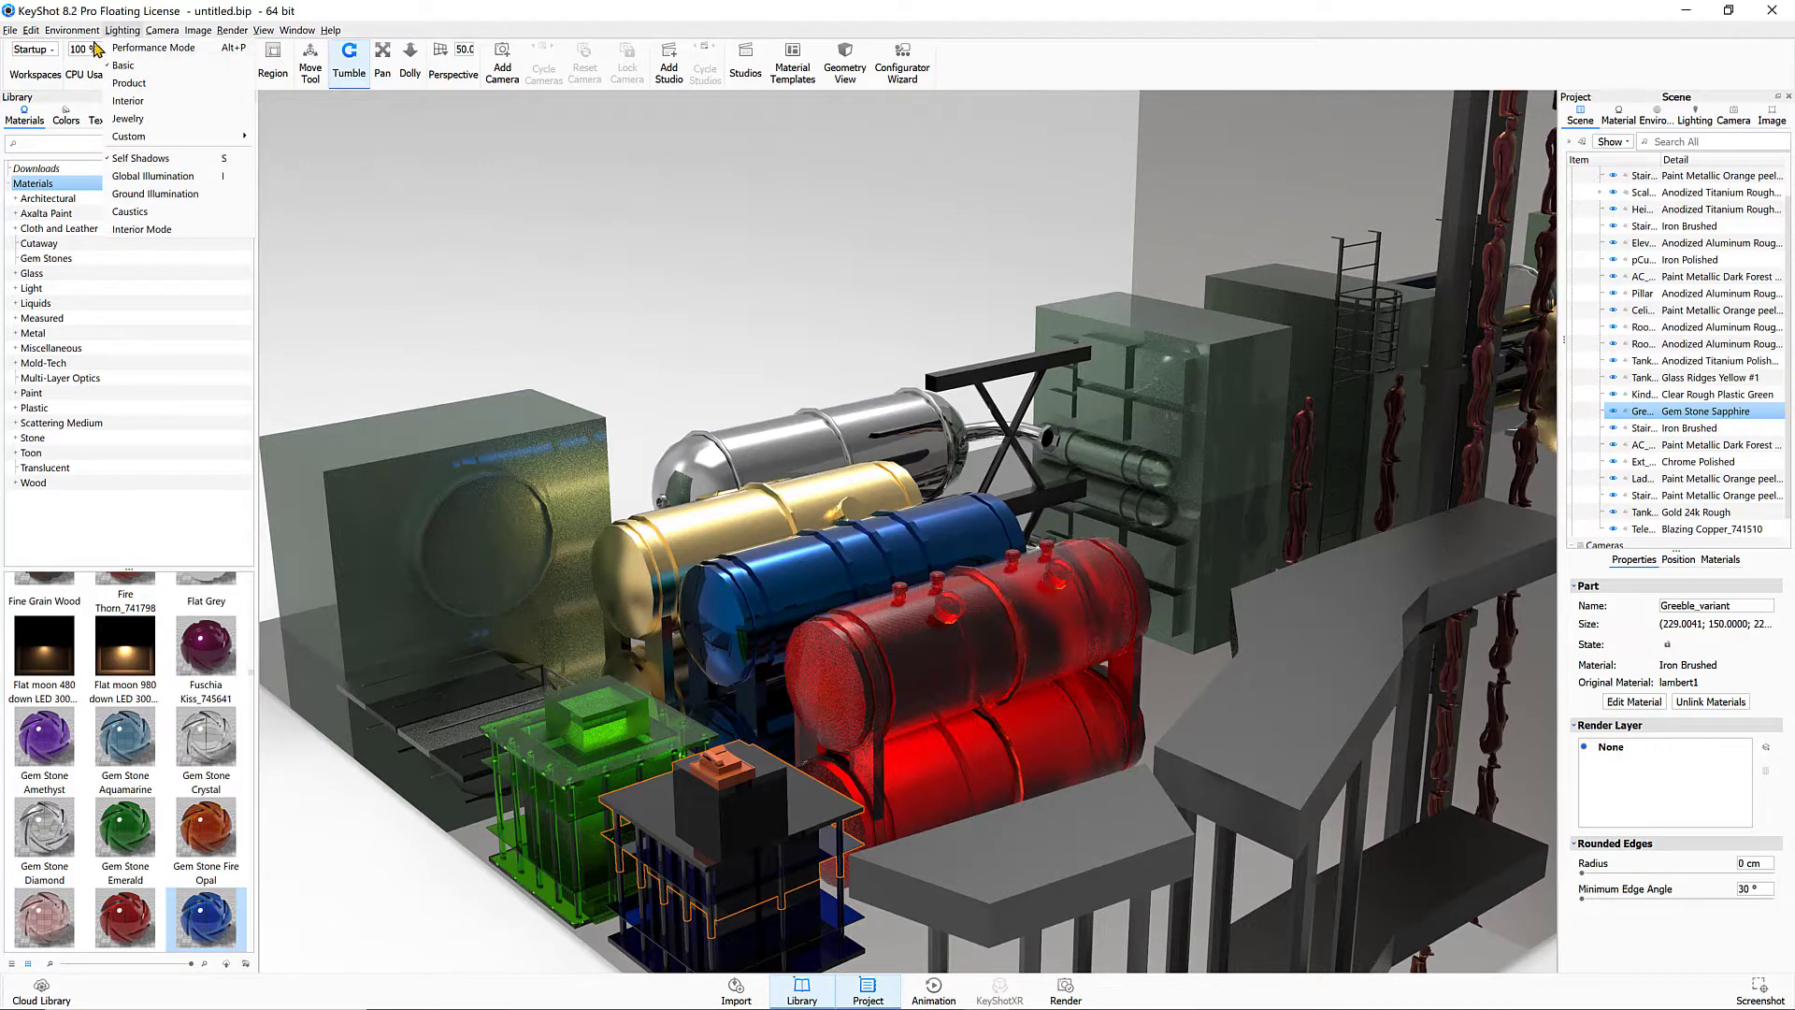
pyautogui.click(74, 38)
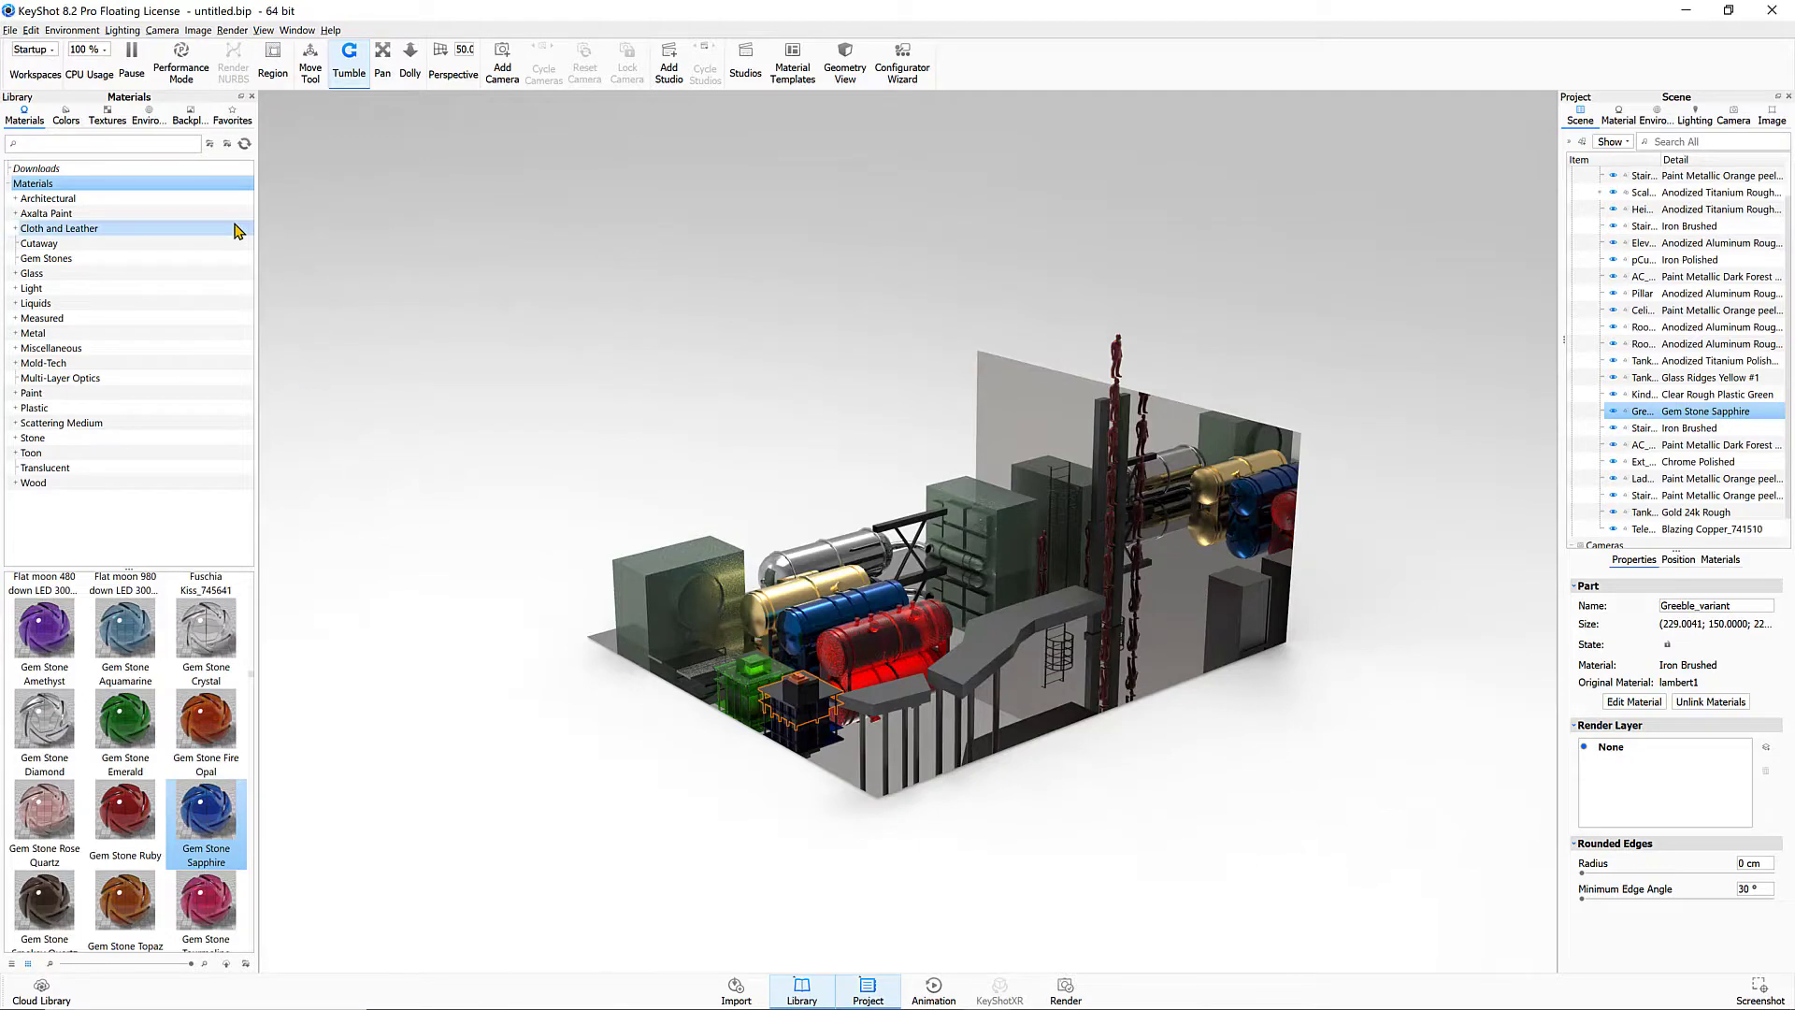
# Try the studio environments 3 Point Medium 4K, 3 Panels Straight 4K, 2 Panels Tilted 4K and 2 Panels Straight 4K on the scene
pyautogui.click(148, 119)
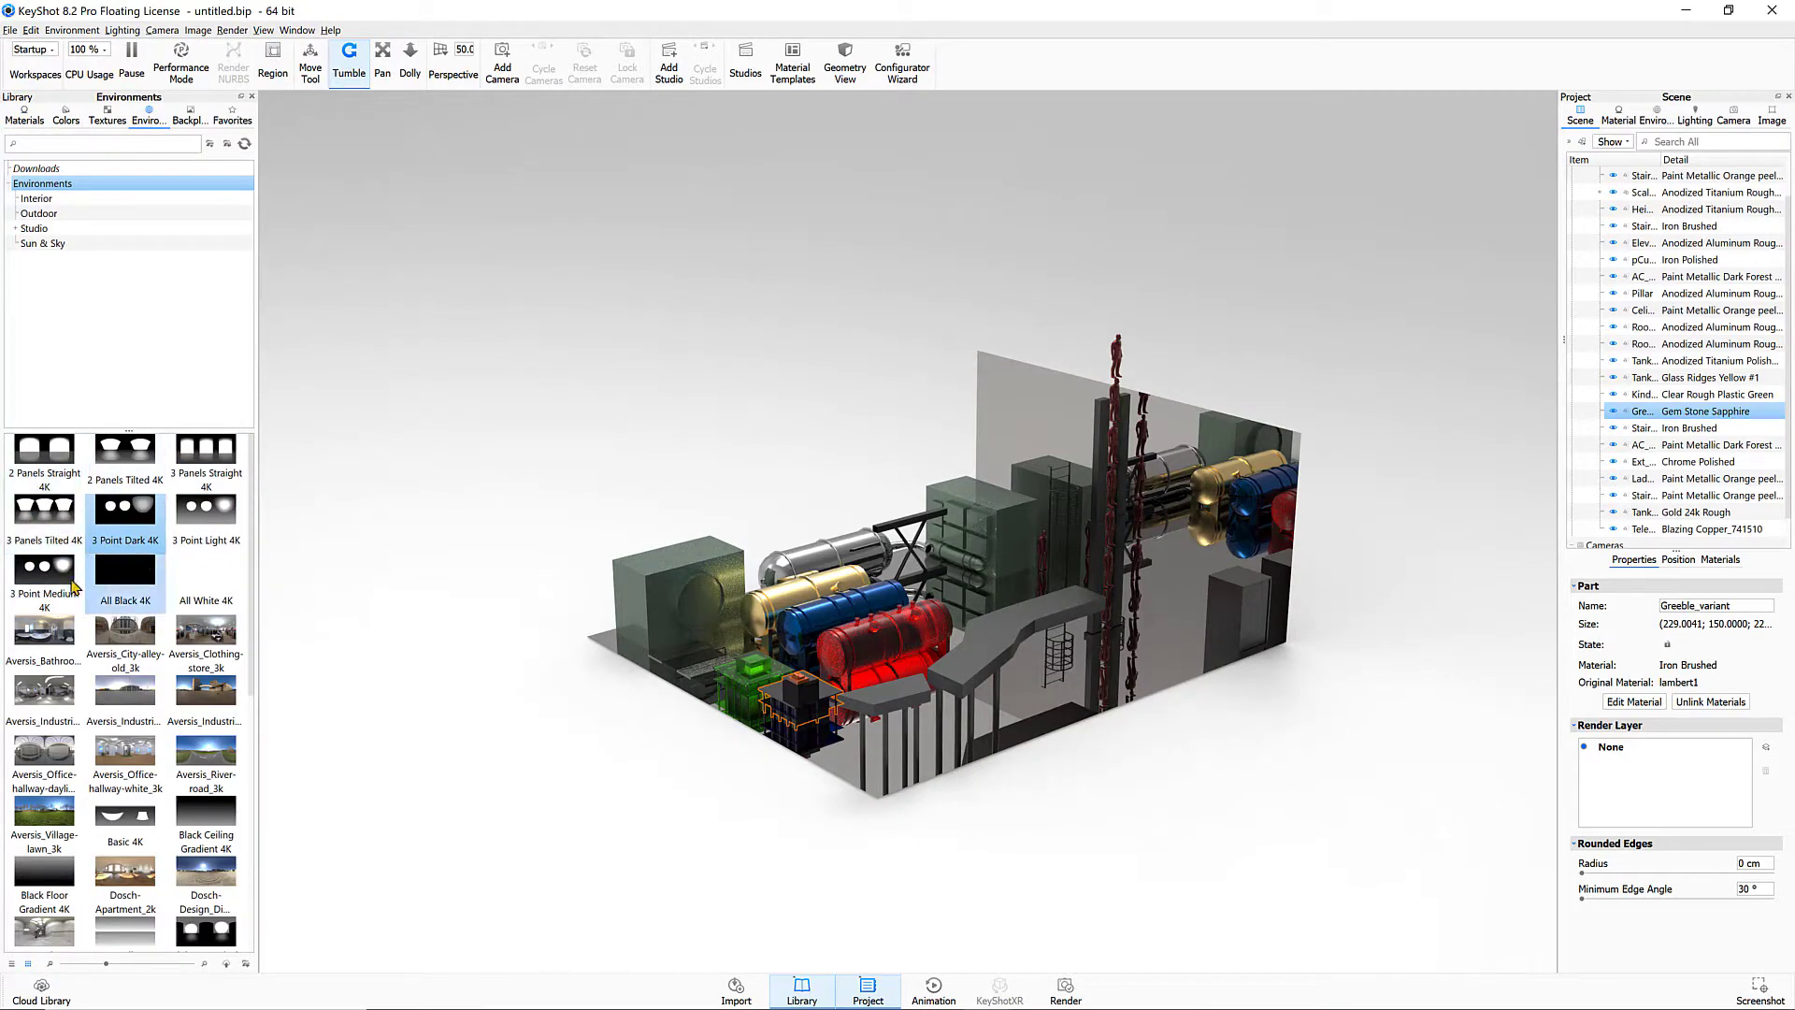
pyautogui.moveTo(46, 572); pyautogui.dragTo(757, 347)
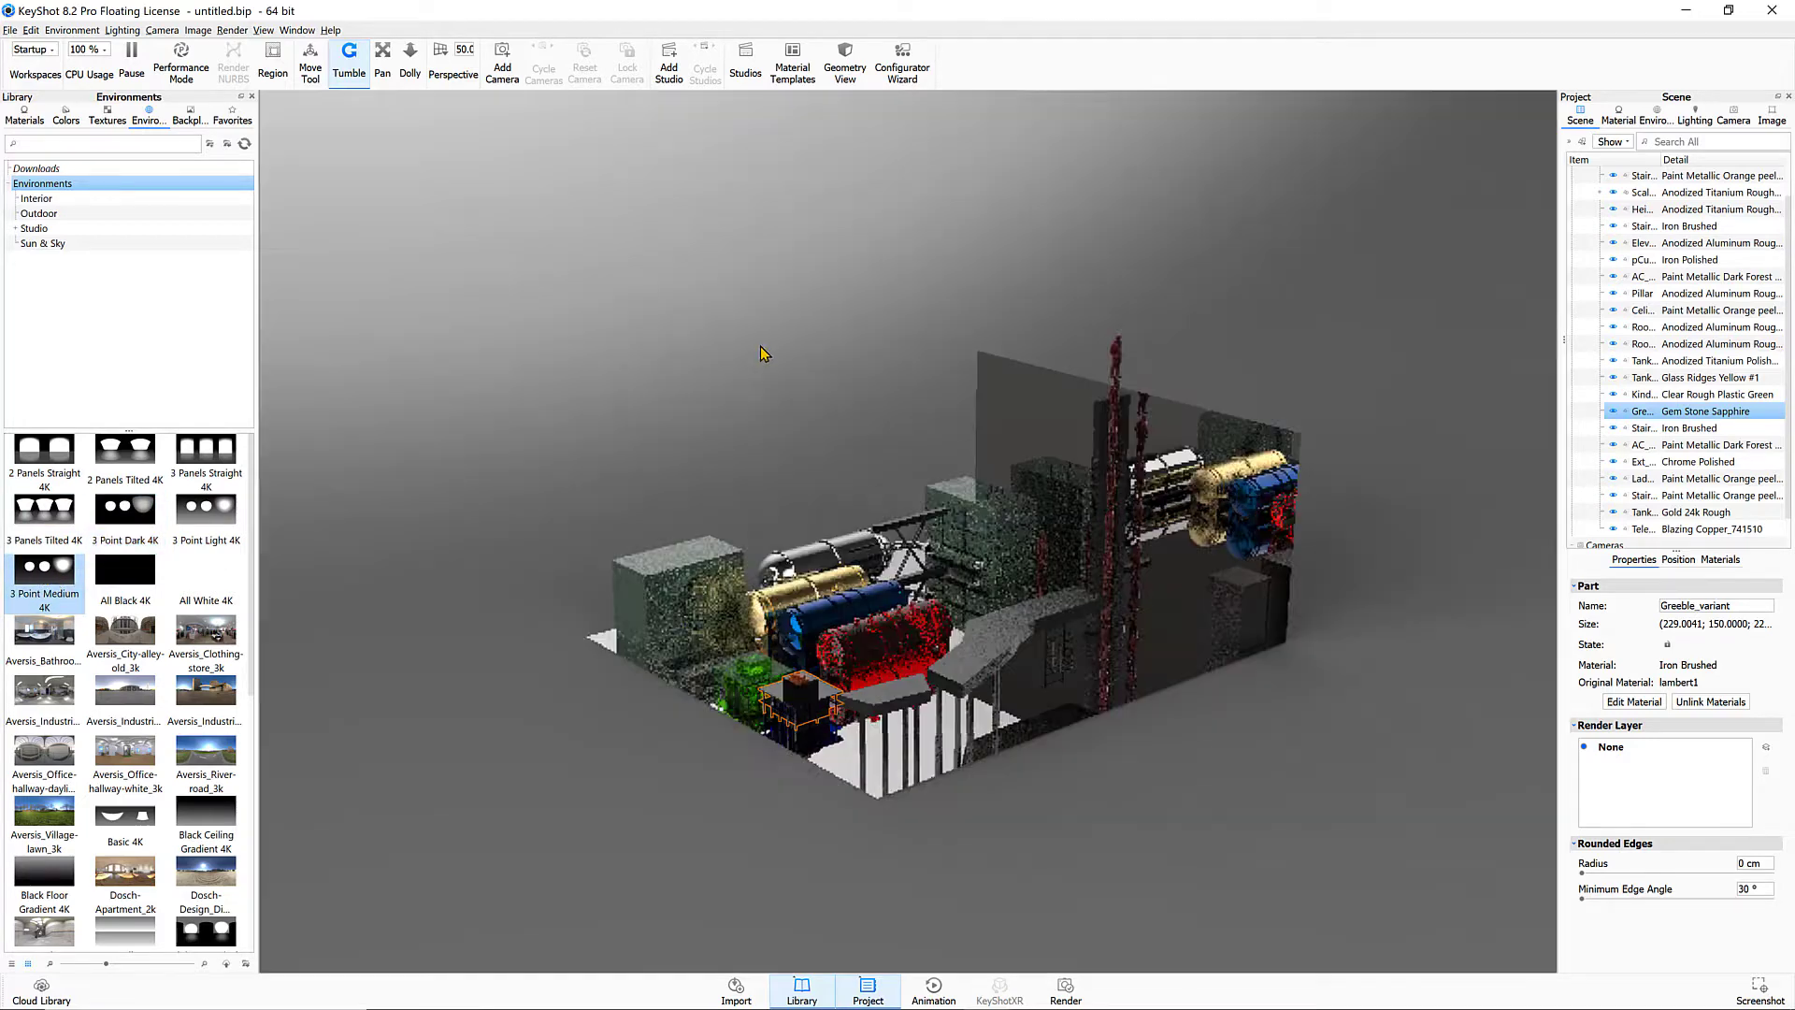
pyautogui.moveTo(206, 460); pyautogui.dragTo(580, 356)
pyautogui.moveTo(126, 460); pyautogui.dragTo(599, 284)
pyautogui.click(47, 468)
# Try the Aversis_Village-lawn_3k, Dosch-Apartment_2k and Dosch-Design environments on the scene
pyautogui.moveTo(47, 811); pyautogui.dragTo(715, 410)
pyautogui.moveTo(125, 875); pyautogui.dragTo(580, 505)
pyautogui.moveTo(205, 874); pyautogui.dragTo(612, 520)
# Try the Zebra Stripes Horizontal 4K environment and examine its reflections on the storage tanks up close
pyautogui.scroll(-5, 206, 711)
pyautogui.moveTo(205, 732); pyautogui.dragTo(533, 525)
pyautogui.moveTo(205, 849); pyautogui.dragTo(589, 520)
pyautogui.moveTo(589, 520); pyautogui.dragTo(674, 467)
pyautogui.moveTo(194, 489); pyautogui.dragTo(870, 313)
pyautogui.scroll(10, 749, 525)
pyautogui.moveTo(749, 524); pyautogui.dragTo(687, 392, button='middle')
# Try the Overhead Array 4K environment and replace it with Aversis_River-road_3k, viewing the whole model
pyautogui.moveTo(45, 732); pyautogui.dragTo(601, 284)
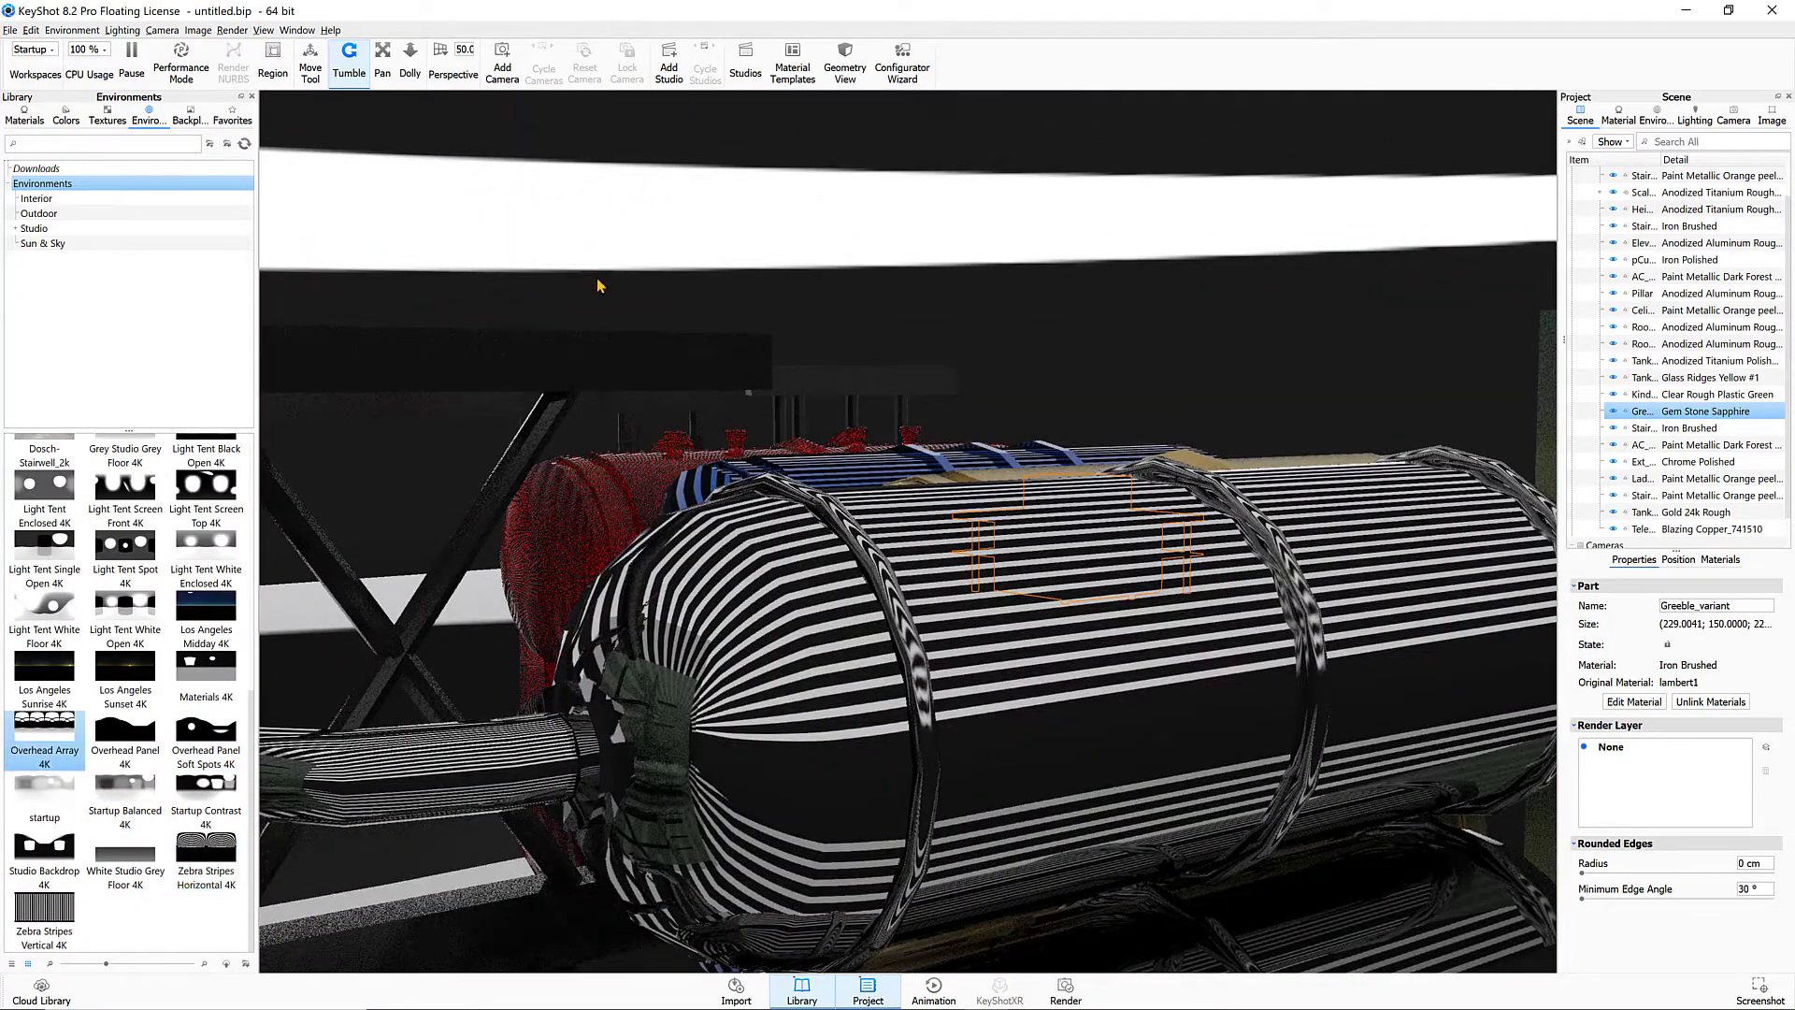
pyautogui.scroll(6, 126, 654)
pyautogui.moveTo(206, 753); pyautogui.dragTo(475, 379)
pyautogui.scroll(-8, 820, 345)
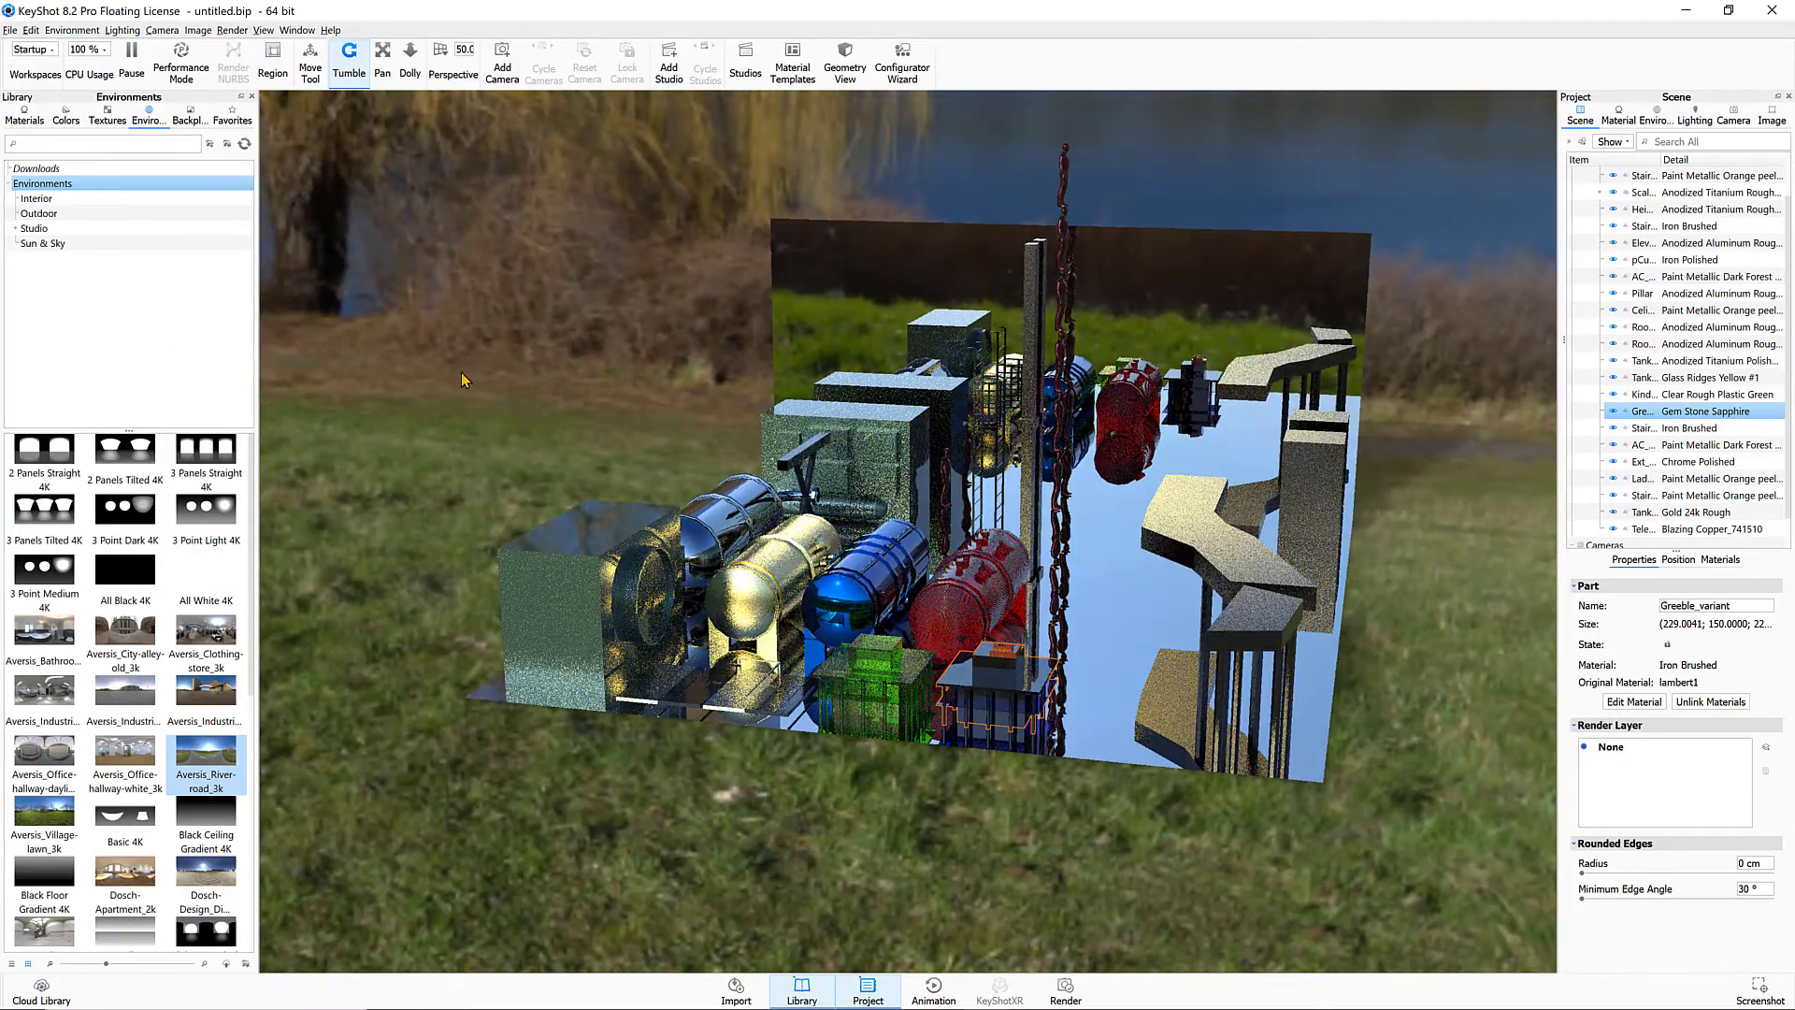
# Try the Corridor 2 backplate behind the model and replace it with the hdri-location backplate of the cobbled coastal street
pyautogui.click(189, 122)
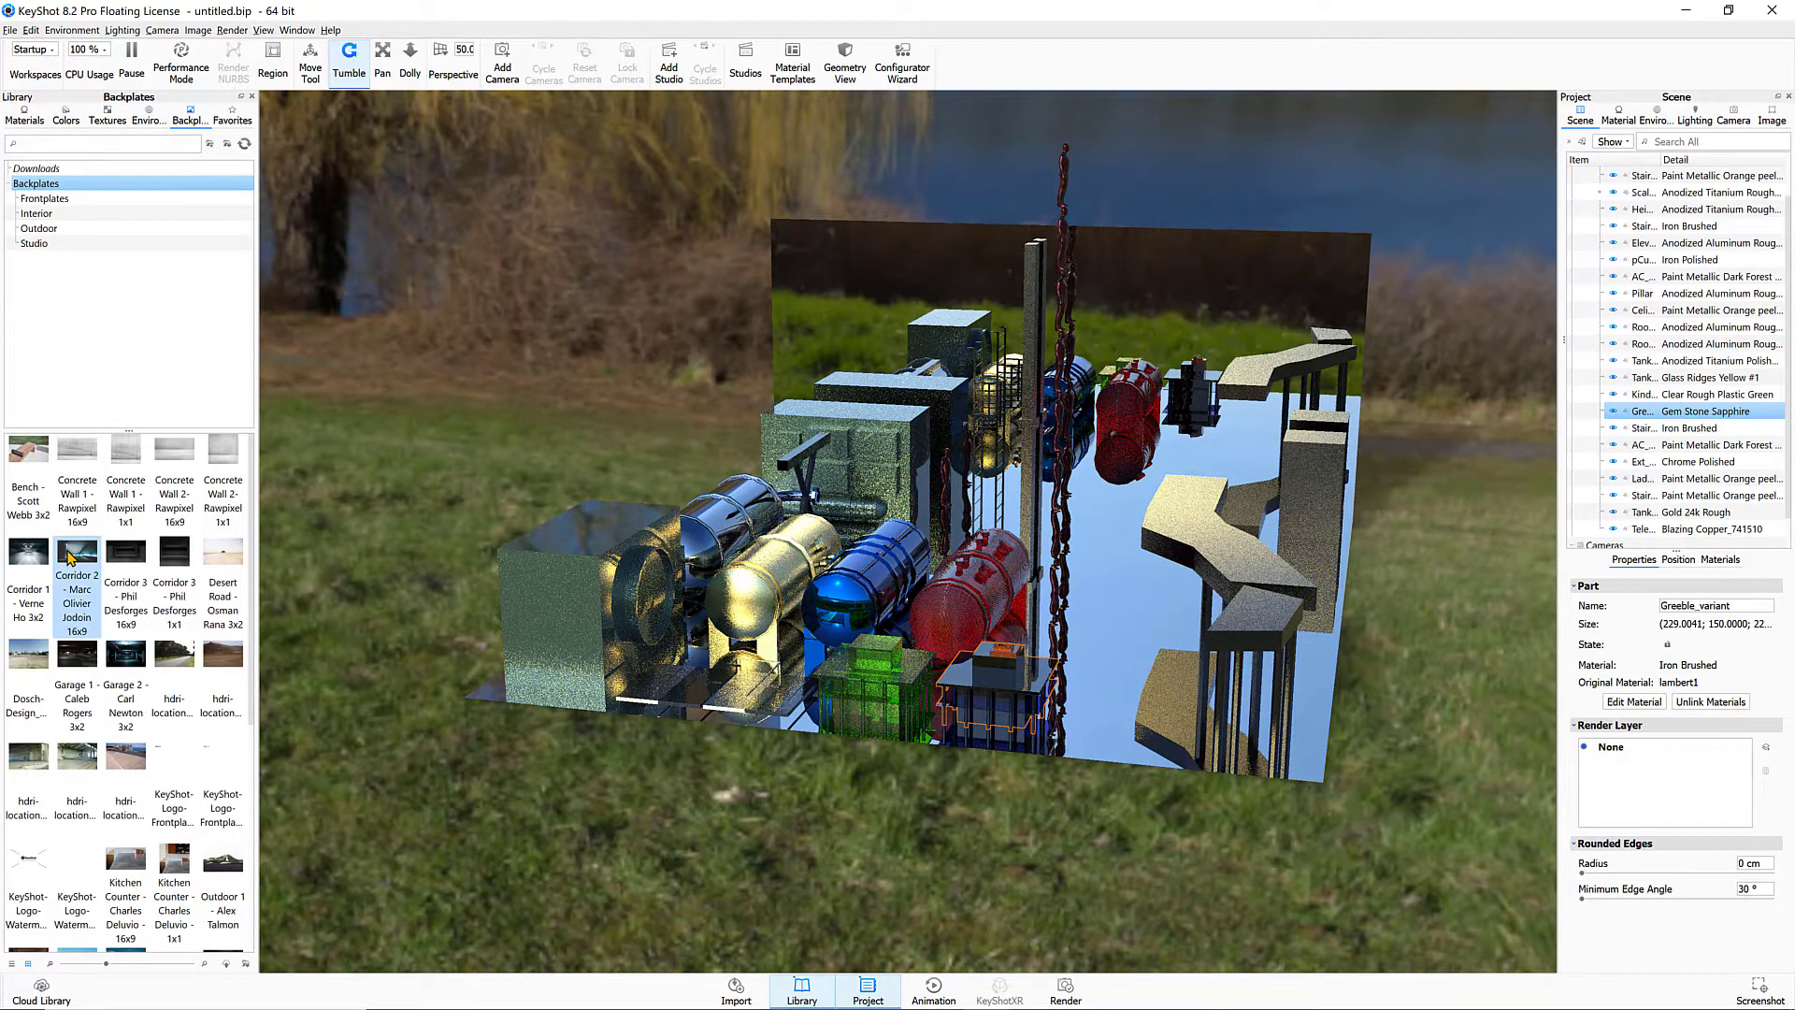
pyautogui.moveTo(77, 559); pyautogui.dragTo(476, 388)
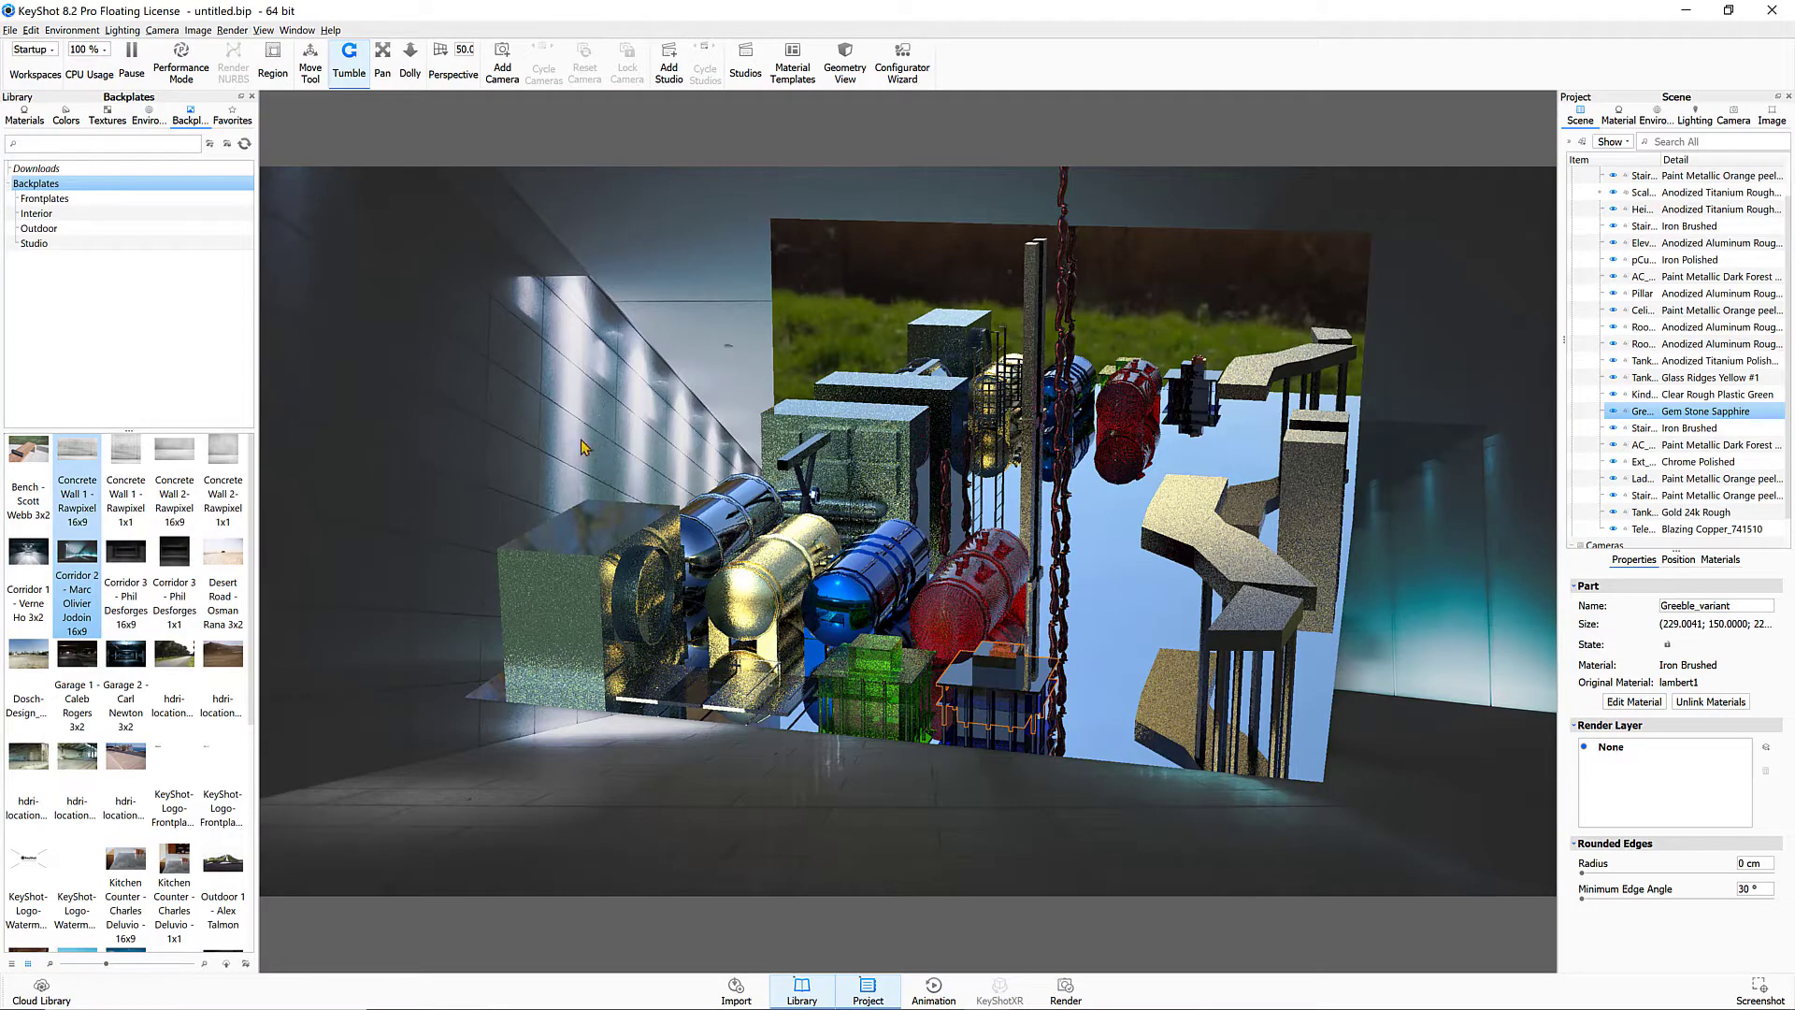
pyautogui.moveTo(126, 755); pyautogui.dragTo(495, 410)
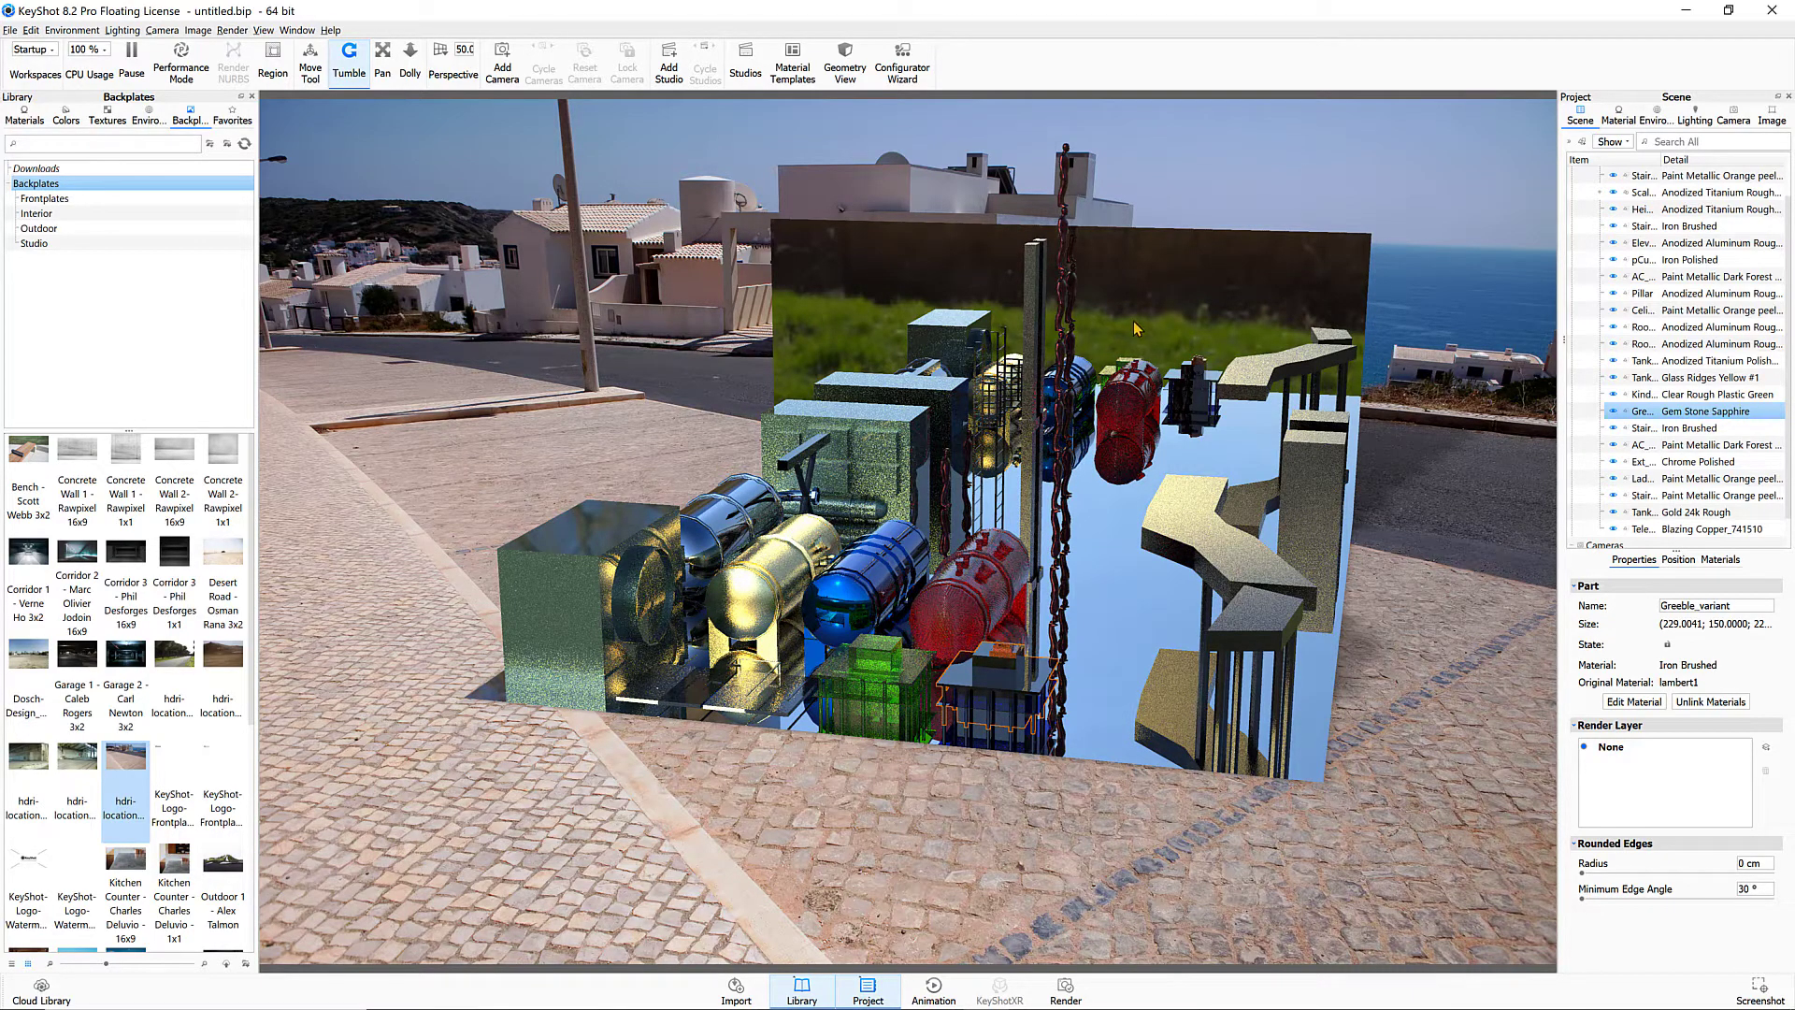
# Light the scene with the 3 Point Dark 4K environment
pyautogui.click(110, 117)
pyautogui.click(142, 118)
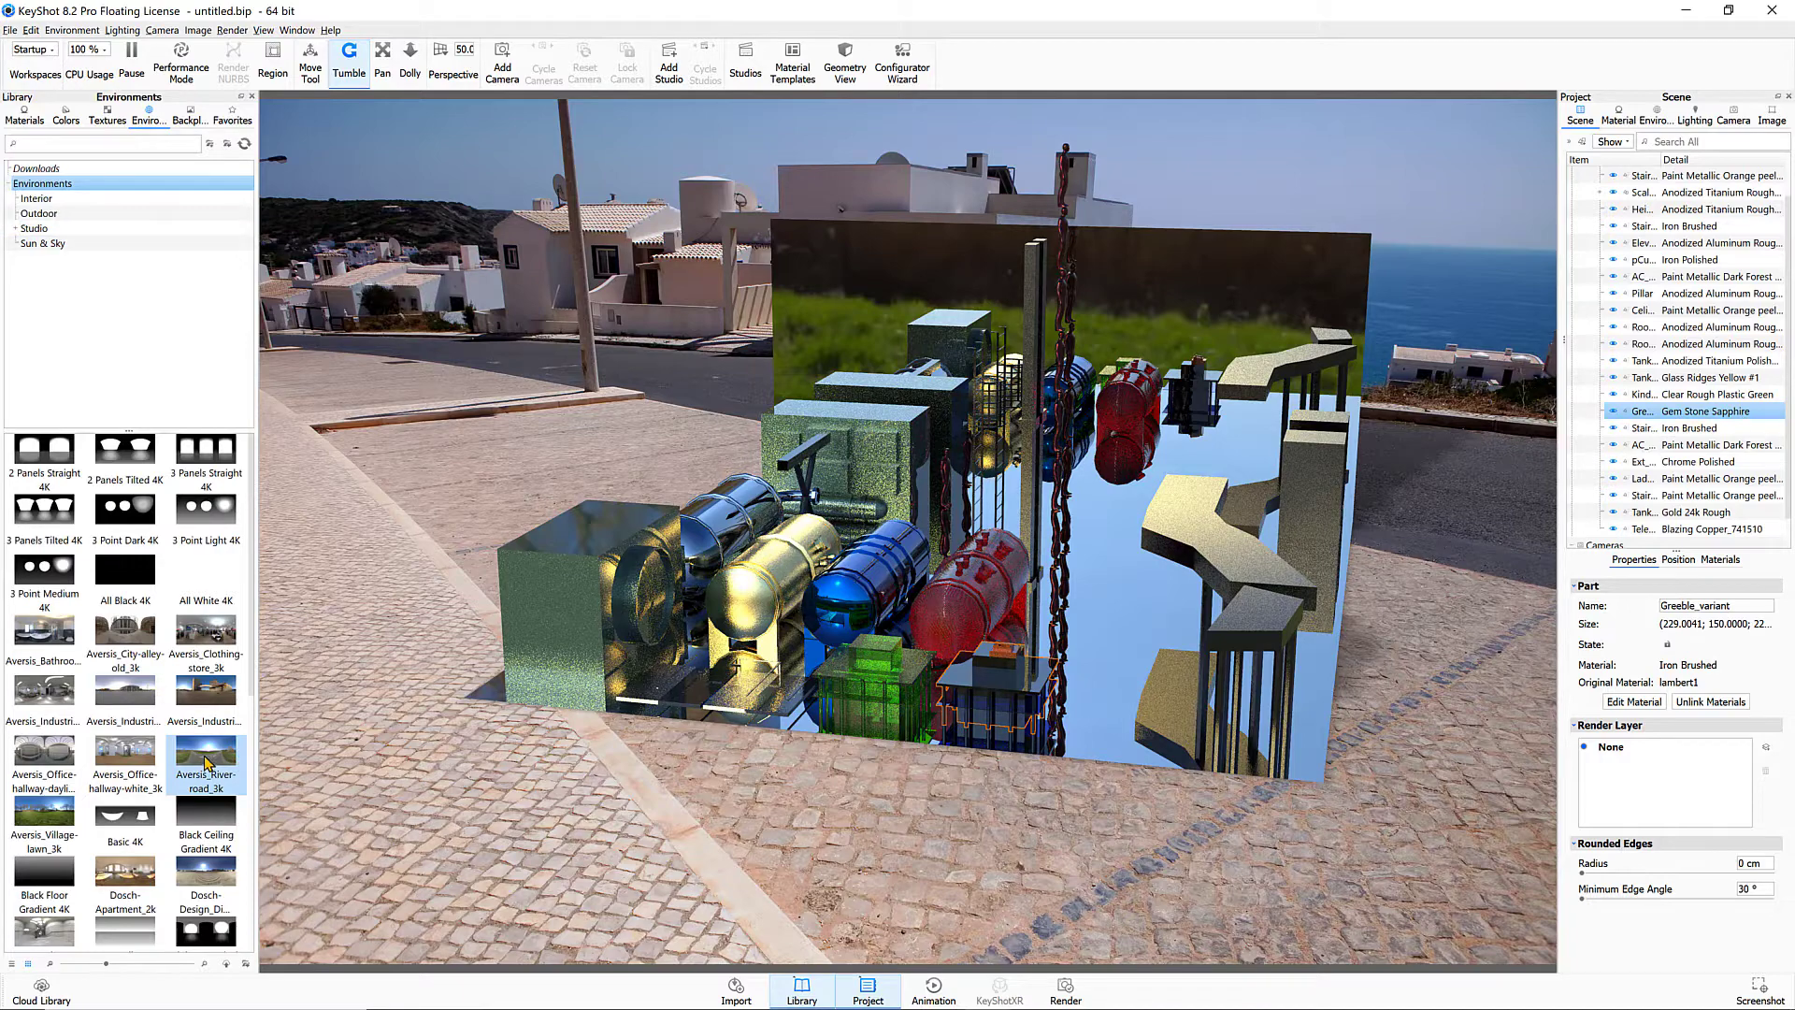
pyautogui.moveTo(126, 509); pyautogui.dragTo(640, 407)
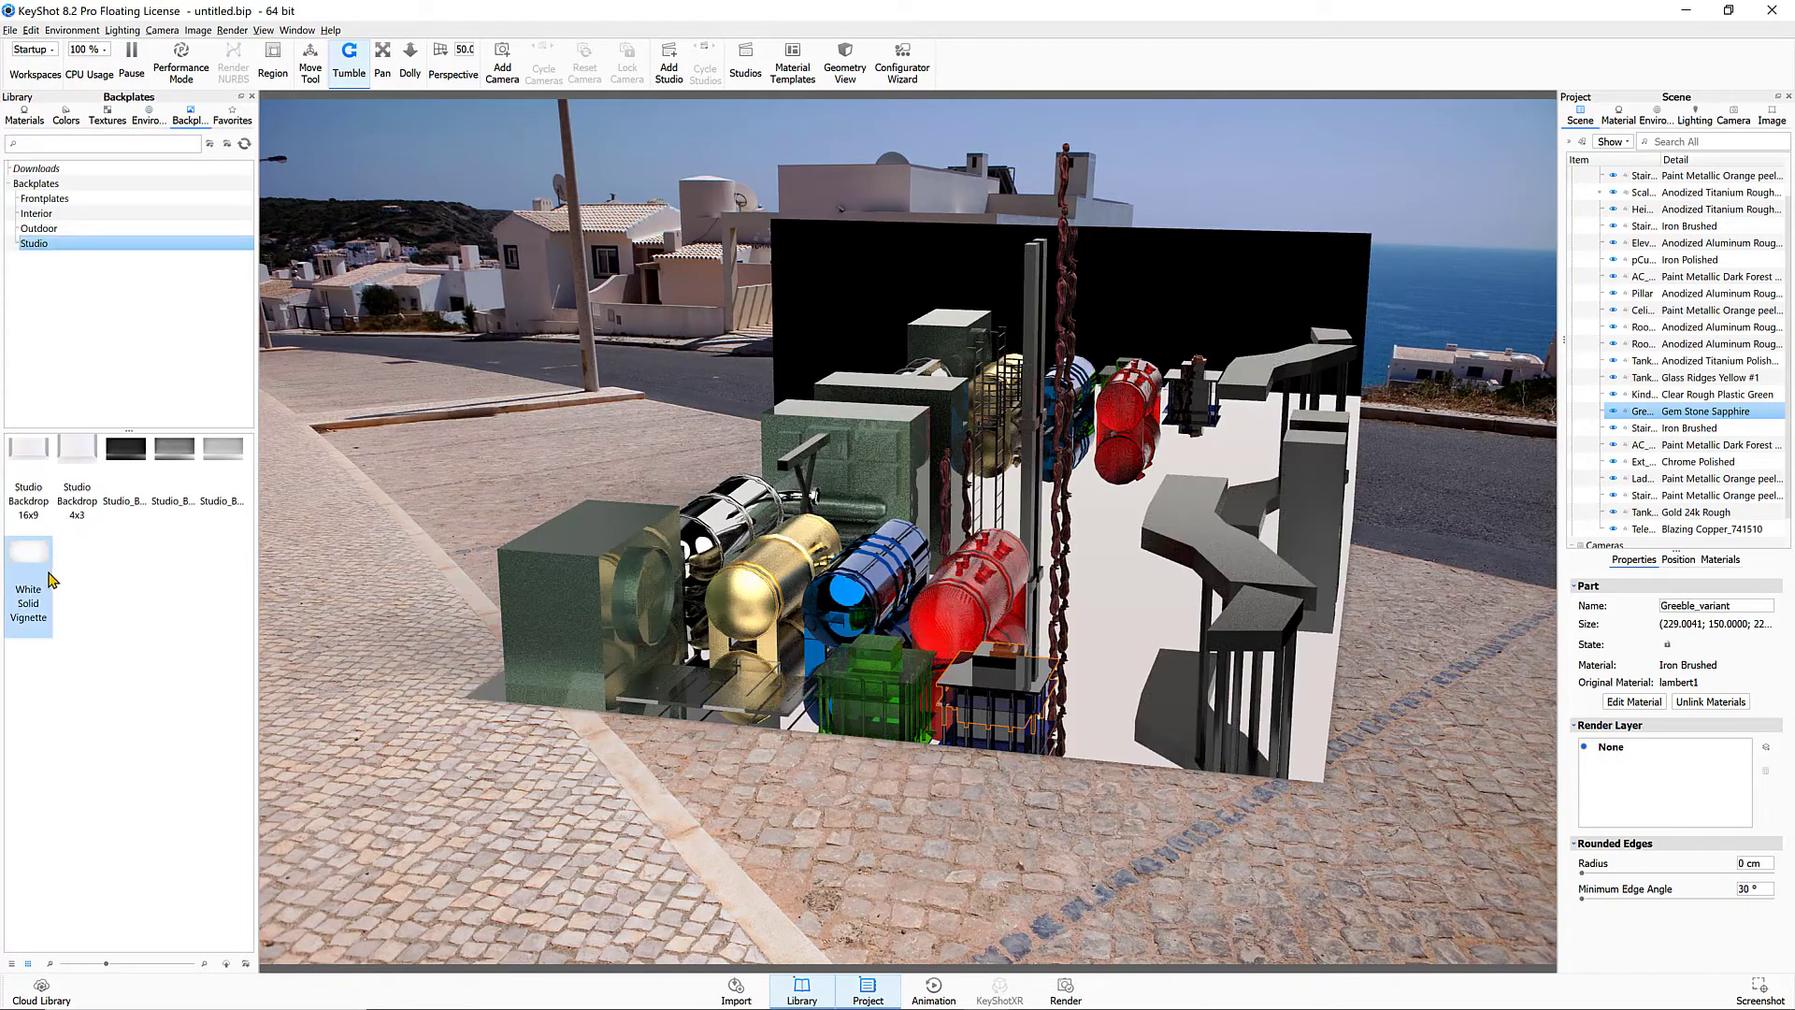
# Try the White Solid Vignette and Studio Backdrop 16x9 backplates, settle on the darkest Studio backplate, and frame the gold, blue and red tanks closely
pyautogui.moveTo(48, 572); pyautogui.dragTo(509, 472)
pyautogui.moveTo(32, 458); pyautogui.dragTo(449, 411)
pyautogui.moveTo(129, 451); pyautogui.dragTo(468, 411)
pyautogui.moveTo(916, 476); pyautogui.dragTo(709, 429)
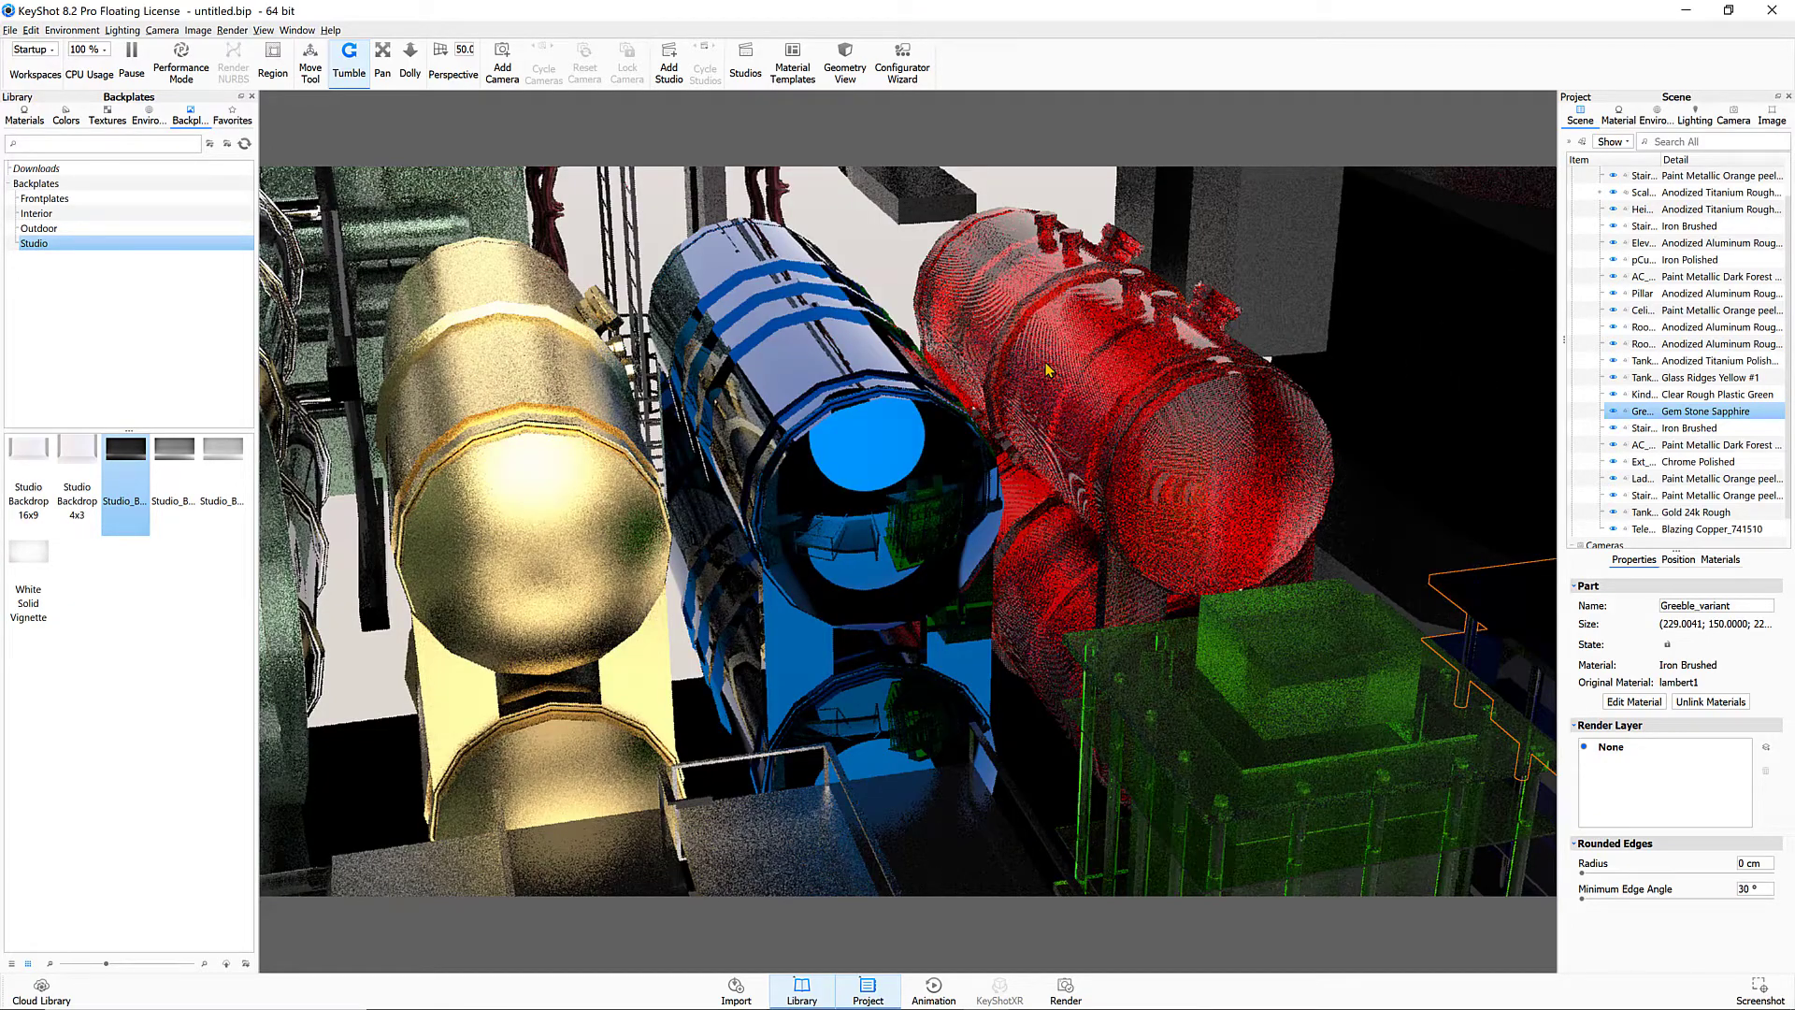
# Open the render settings and review the still-image output and the maximum-time quality options
pyautogui.click(1065, 991)
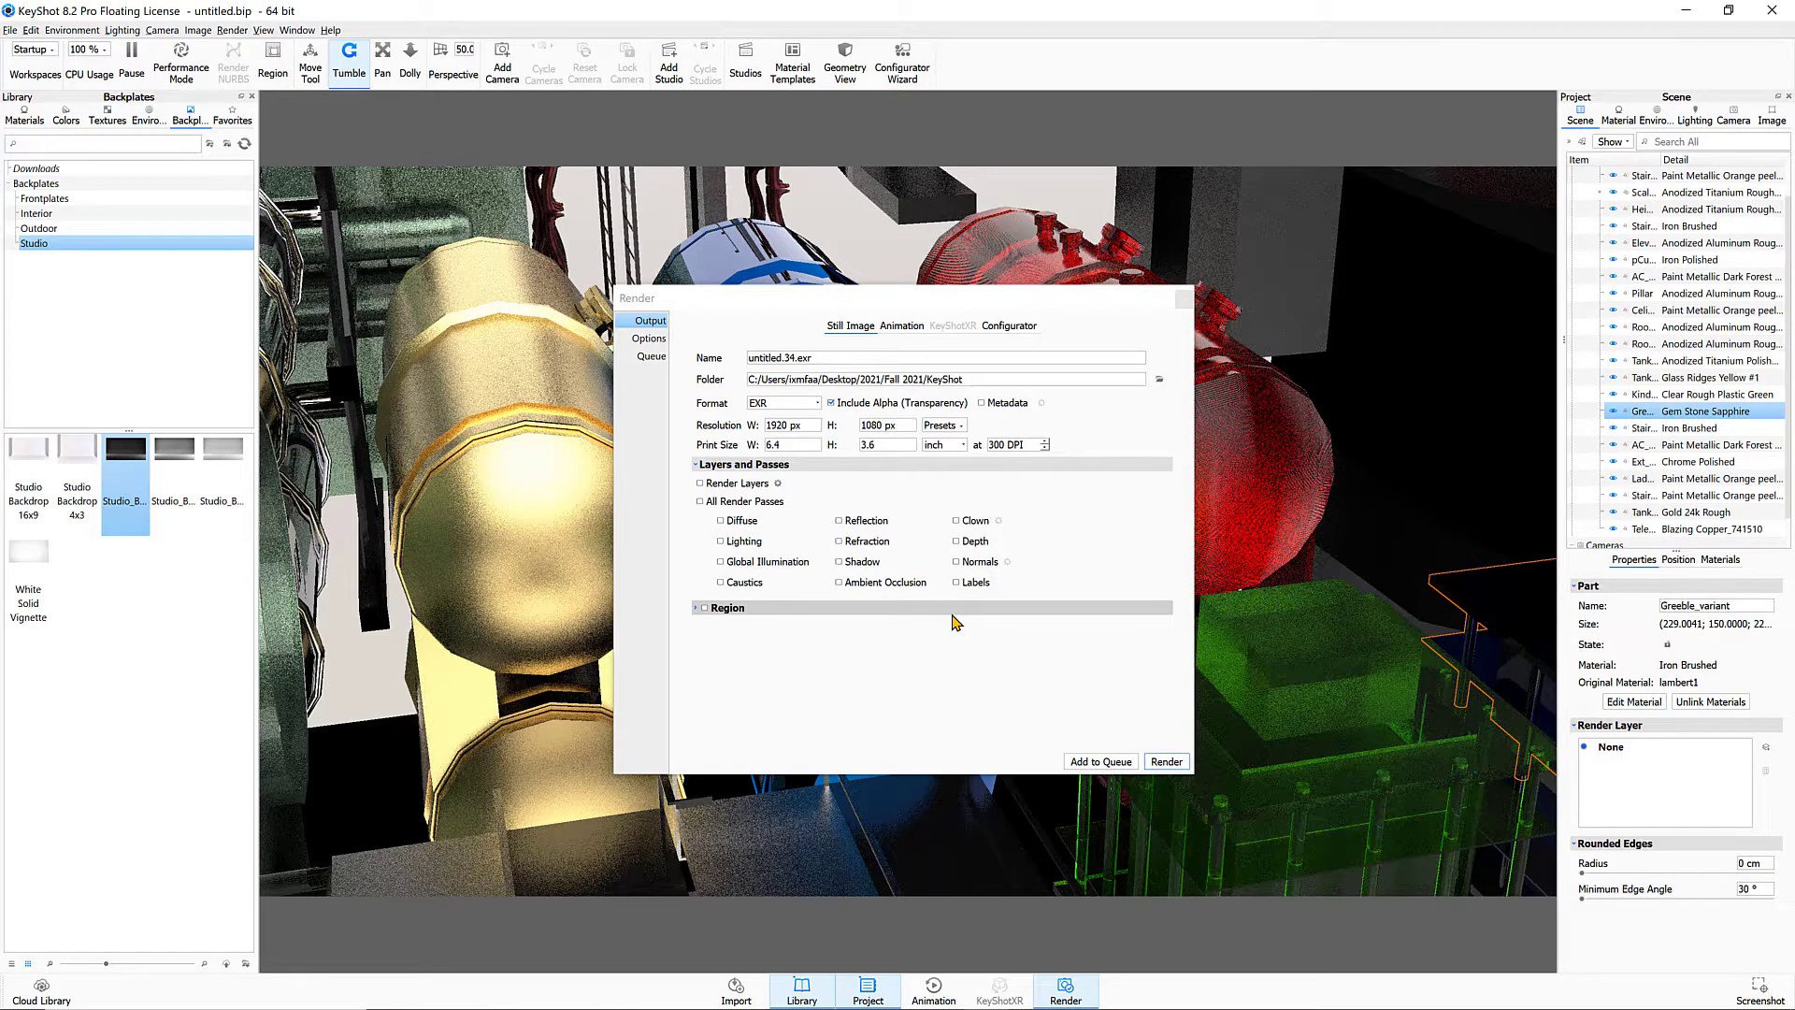
pyautogui.click(650, 341)
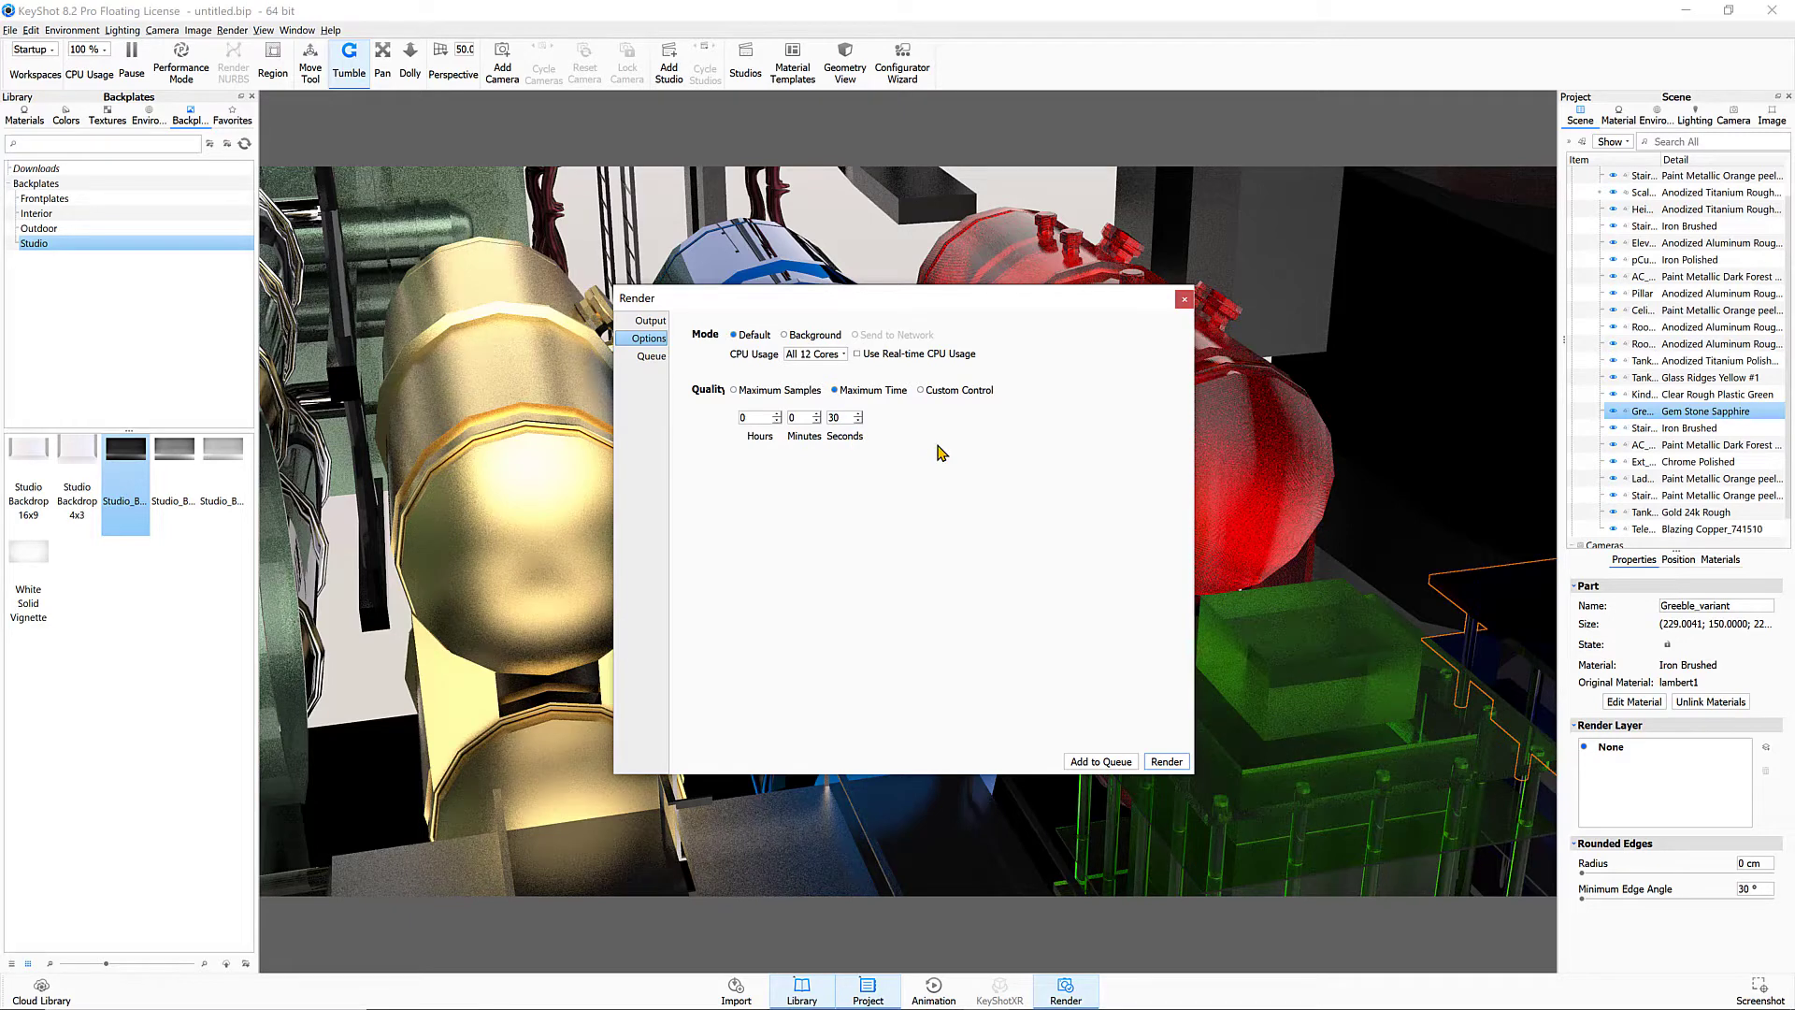
pyautogui.click(651, 319)
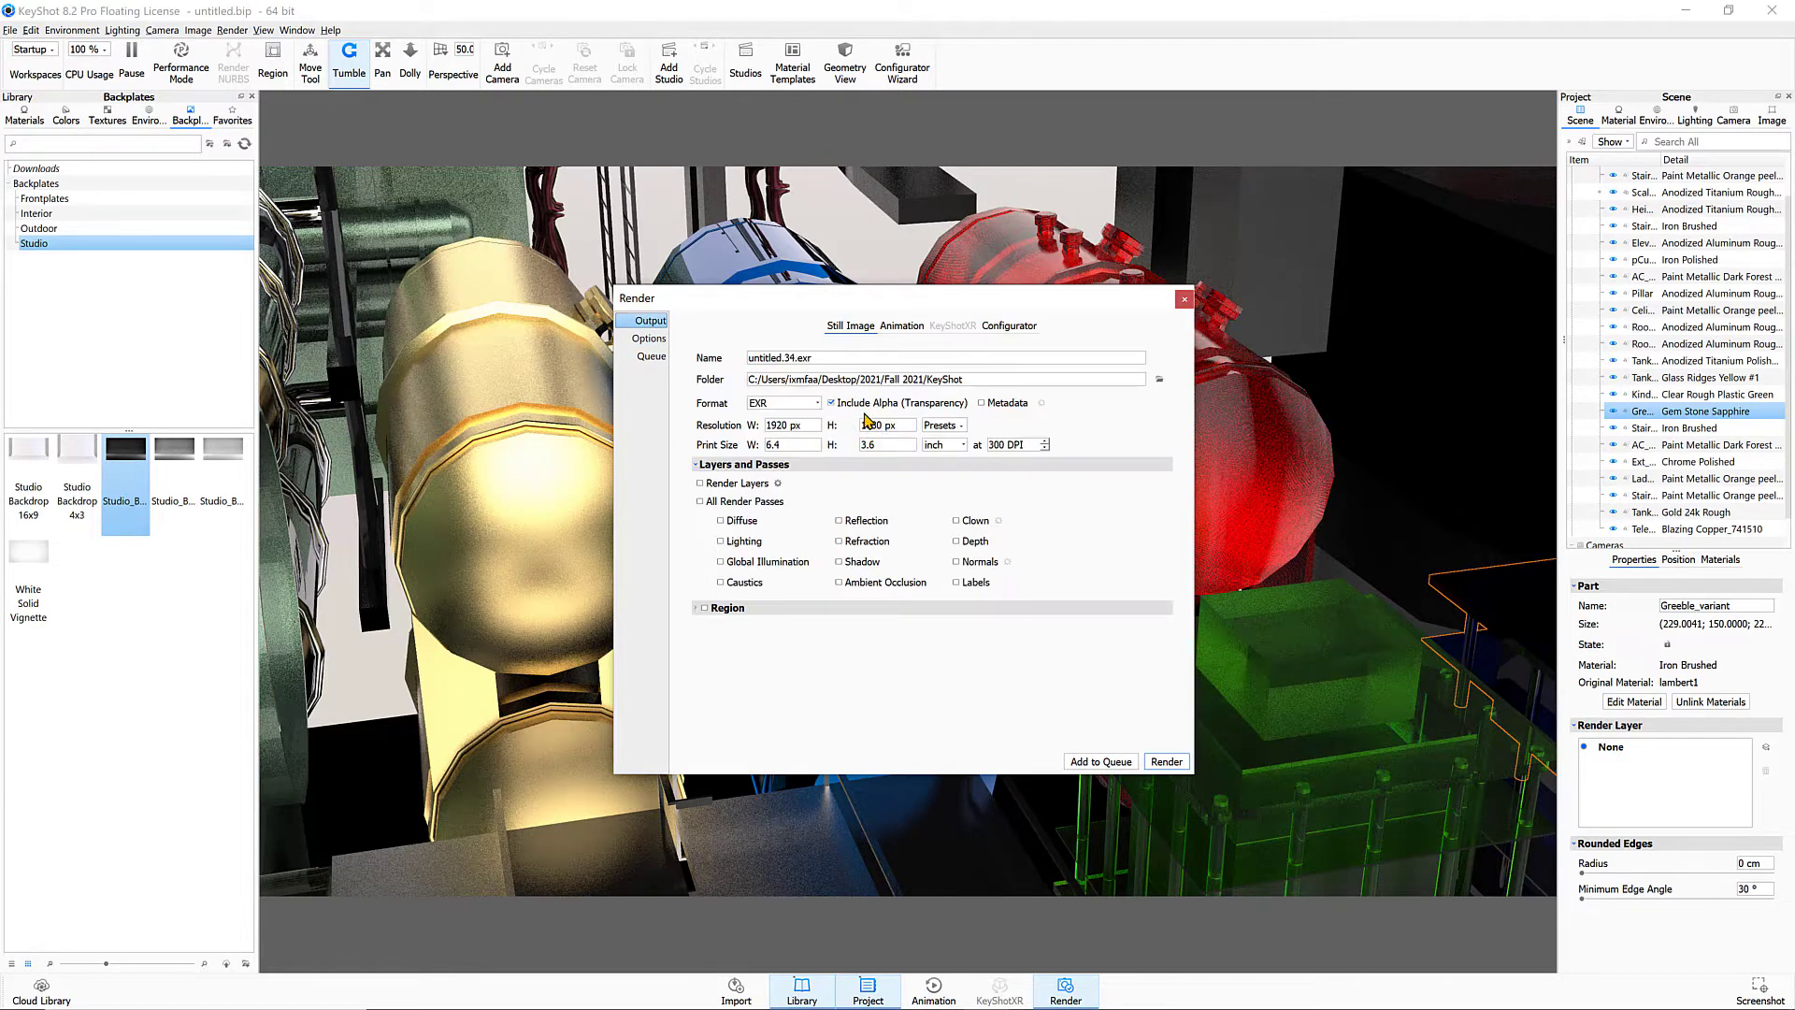
# Check the available file formats and resolution presets for the still-image render
pyautogui.click(818, 404)
pyautogui.click(817, 404)
pyautogui.click(944, 426)
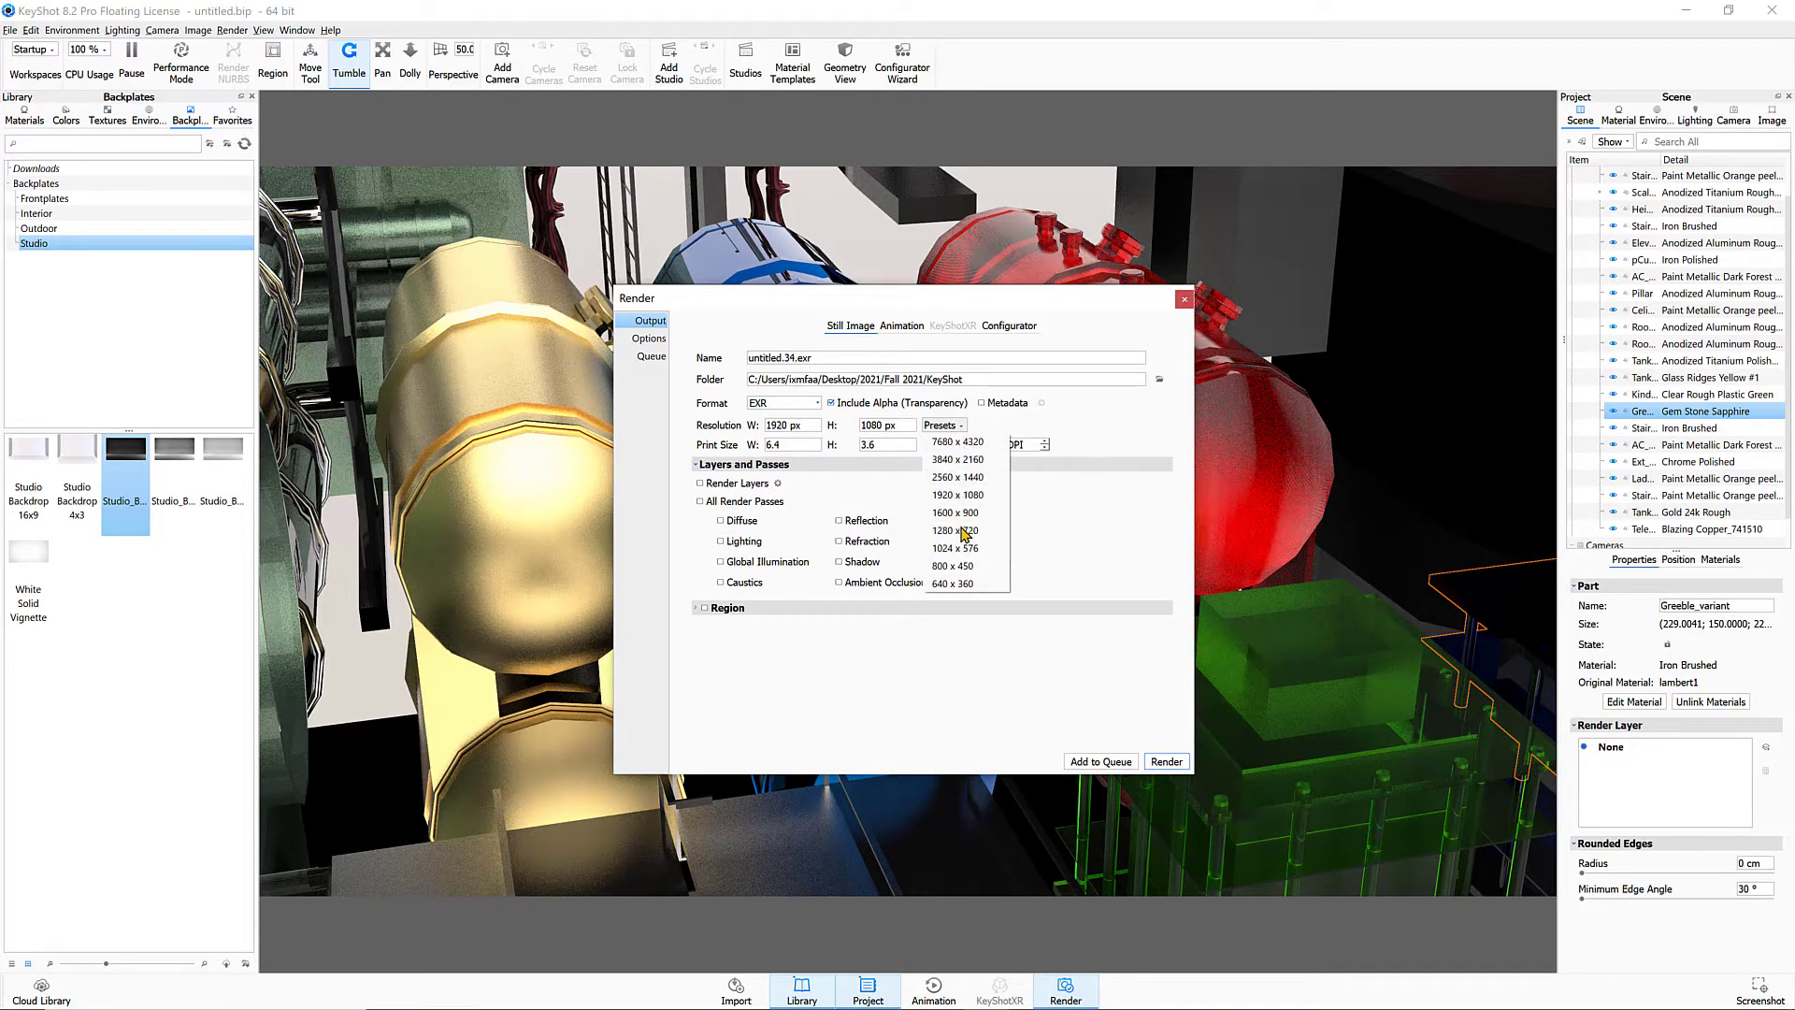
pyautogui.click(760, 570)
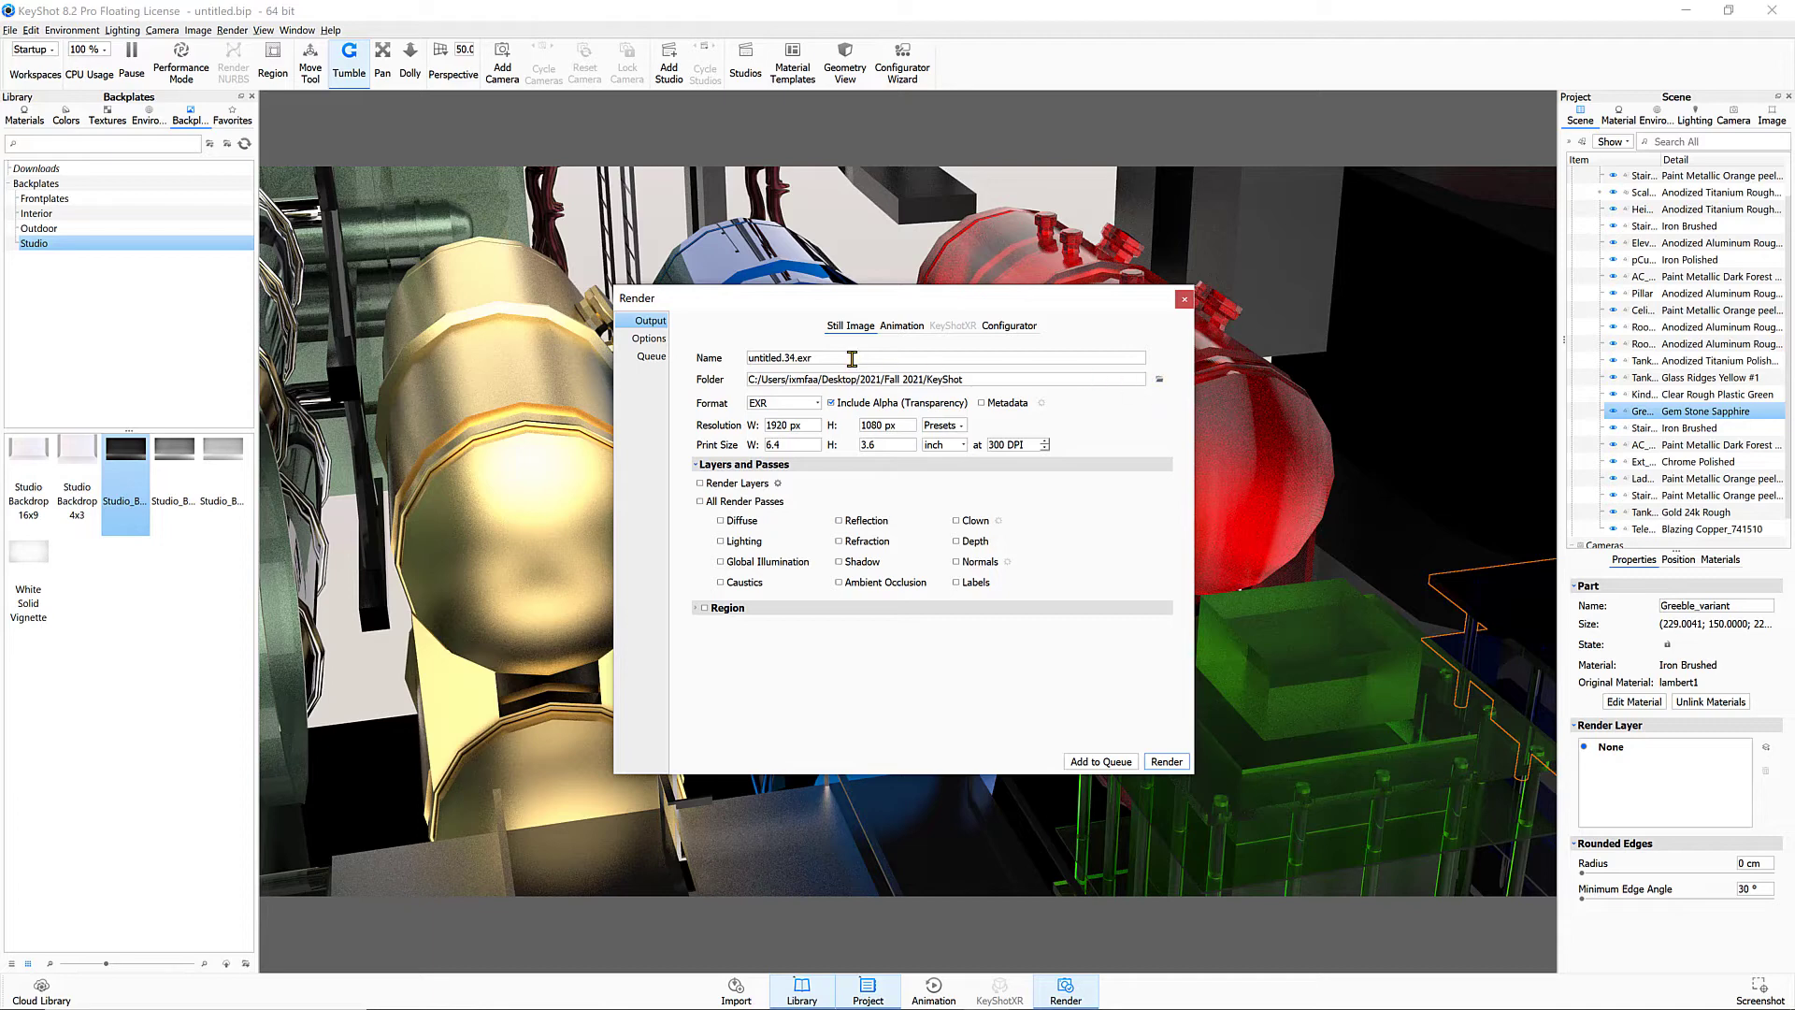
# Name the still image Materials Testing and render it
pyautogui.doubleClick(766, 357)
pyautogui.write('Materials Testing')
pyautogui.click(1167, 761)
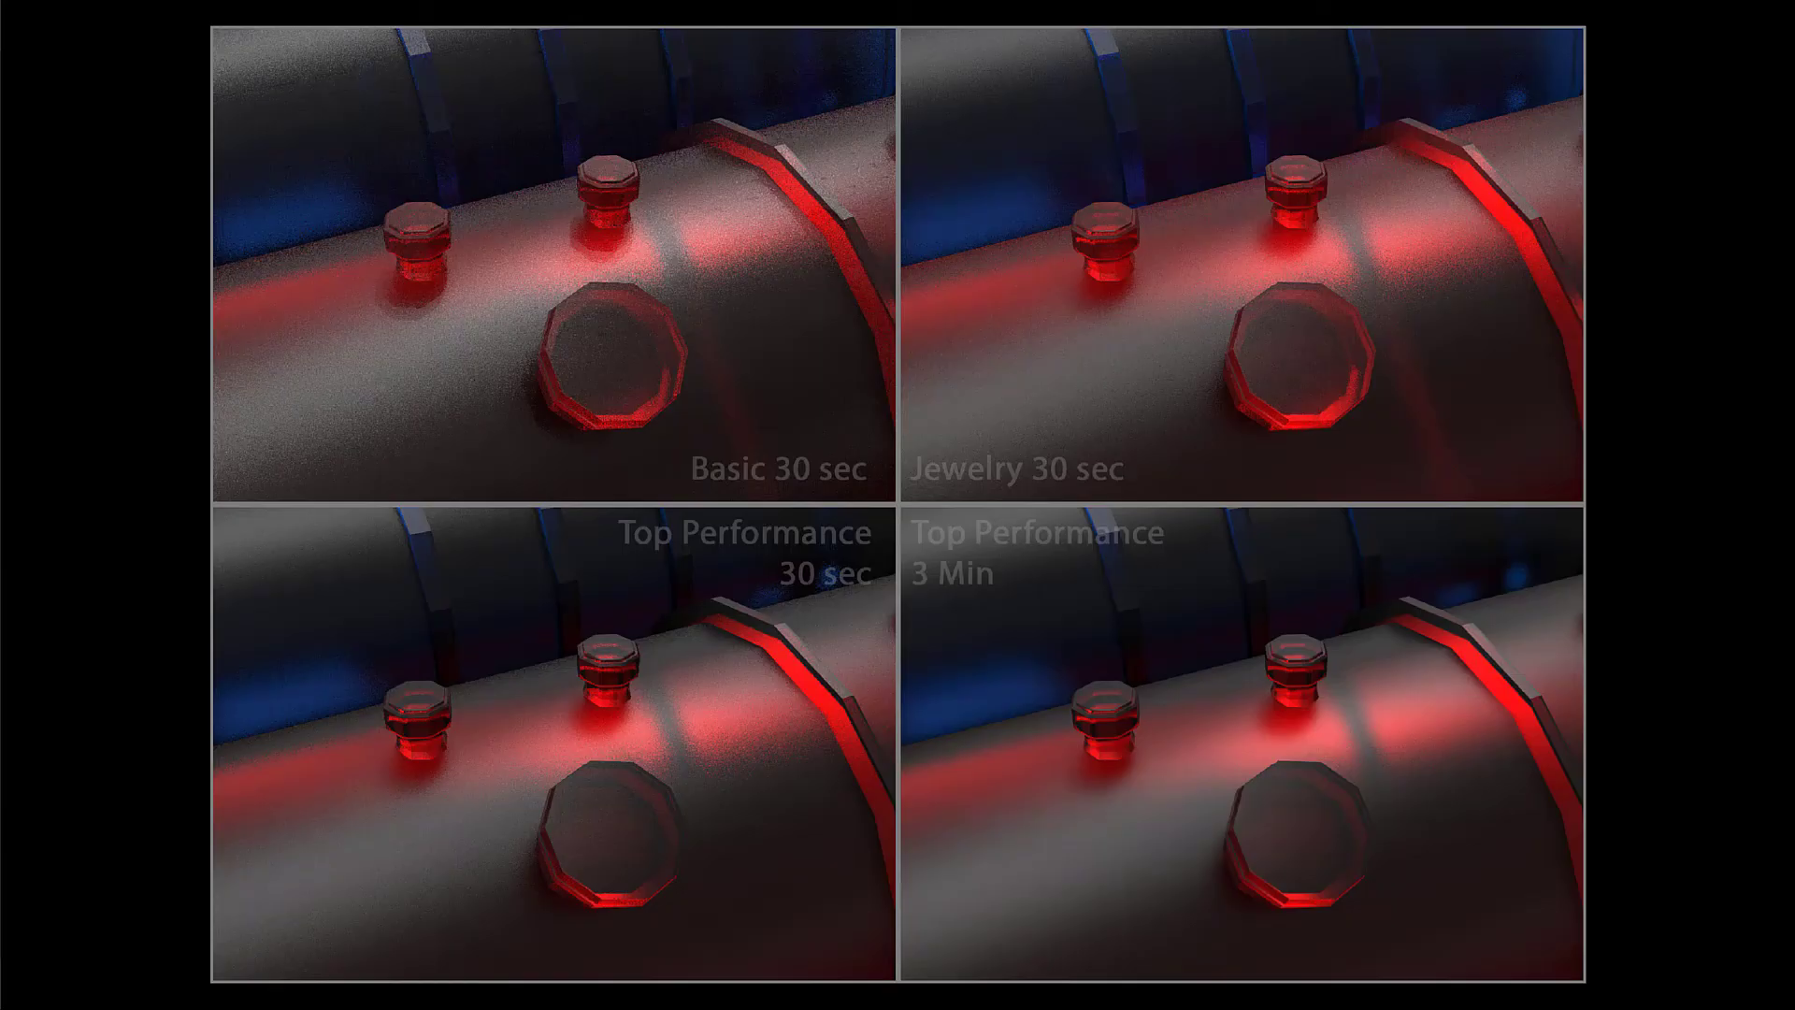